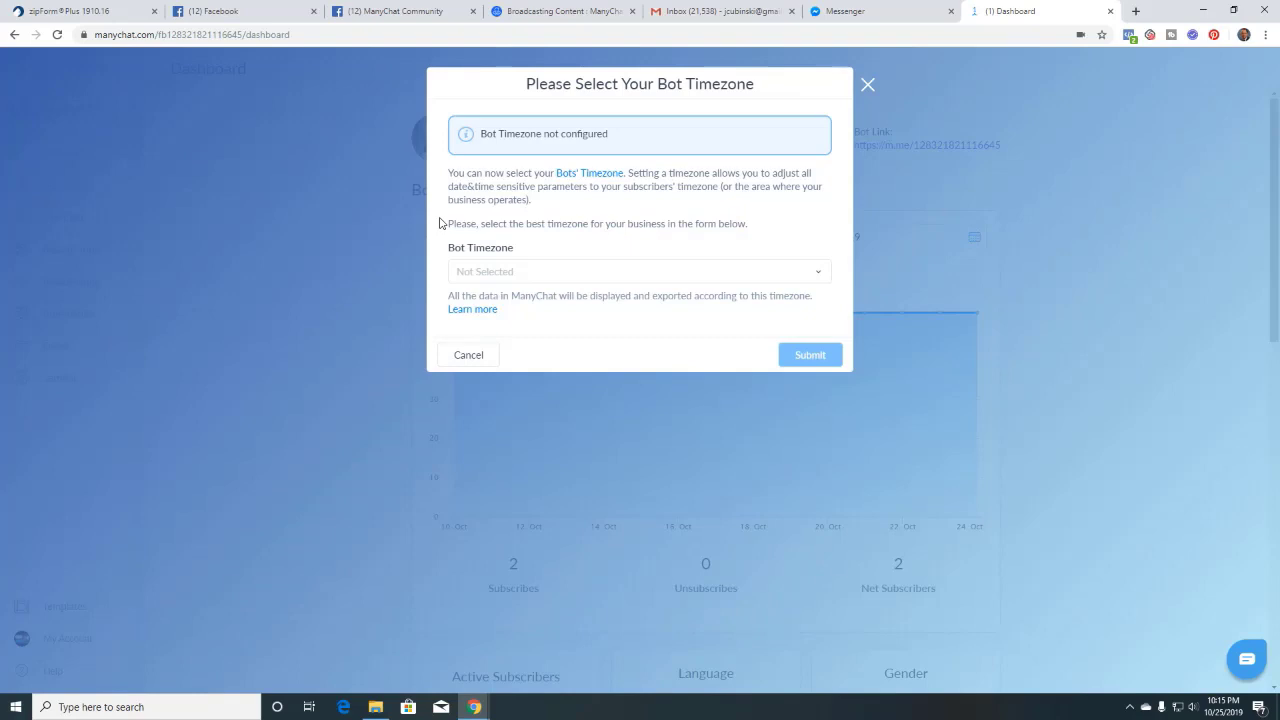
# - Browse the Bot Timezone list, scrolling down through the UTC timezones without choosing one
pyautogui.click(822, 279)
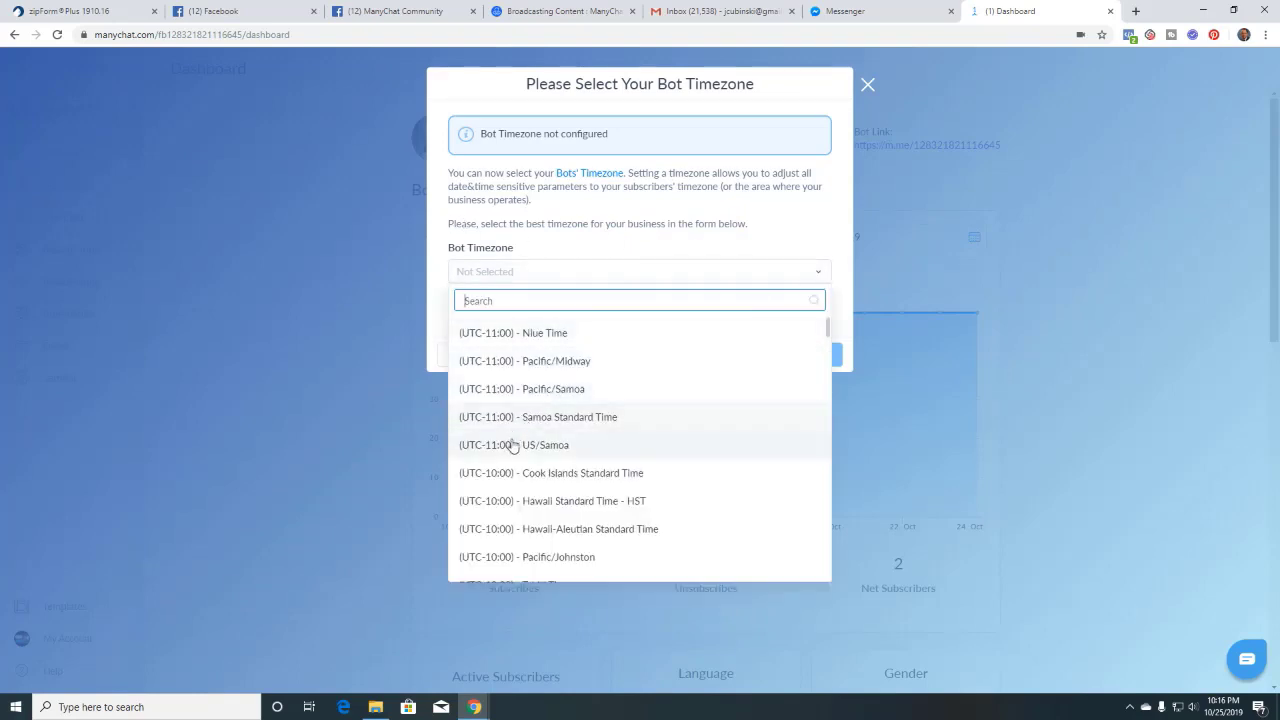
pyautogui.scroll(-4, 506, 525)
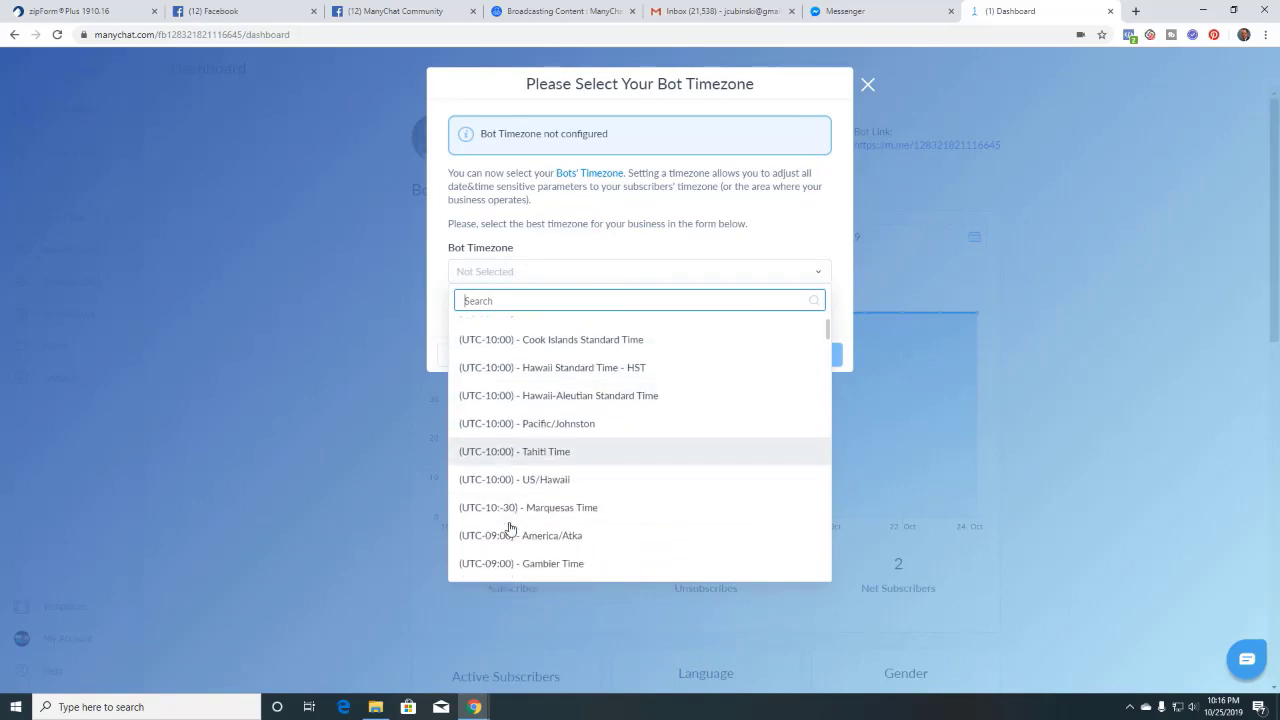
pyautogui.scroll(-5, 508, 530)
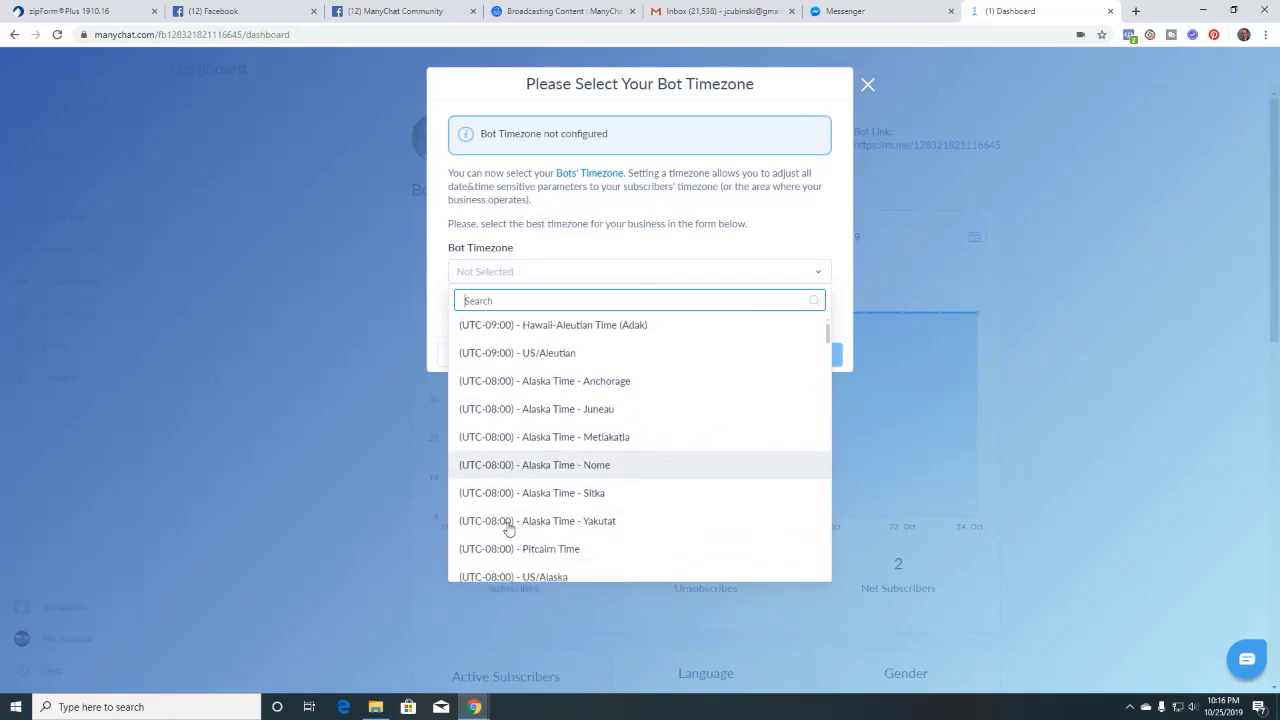
pyautogui.scroll(-1, 508, 530)
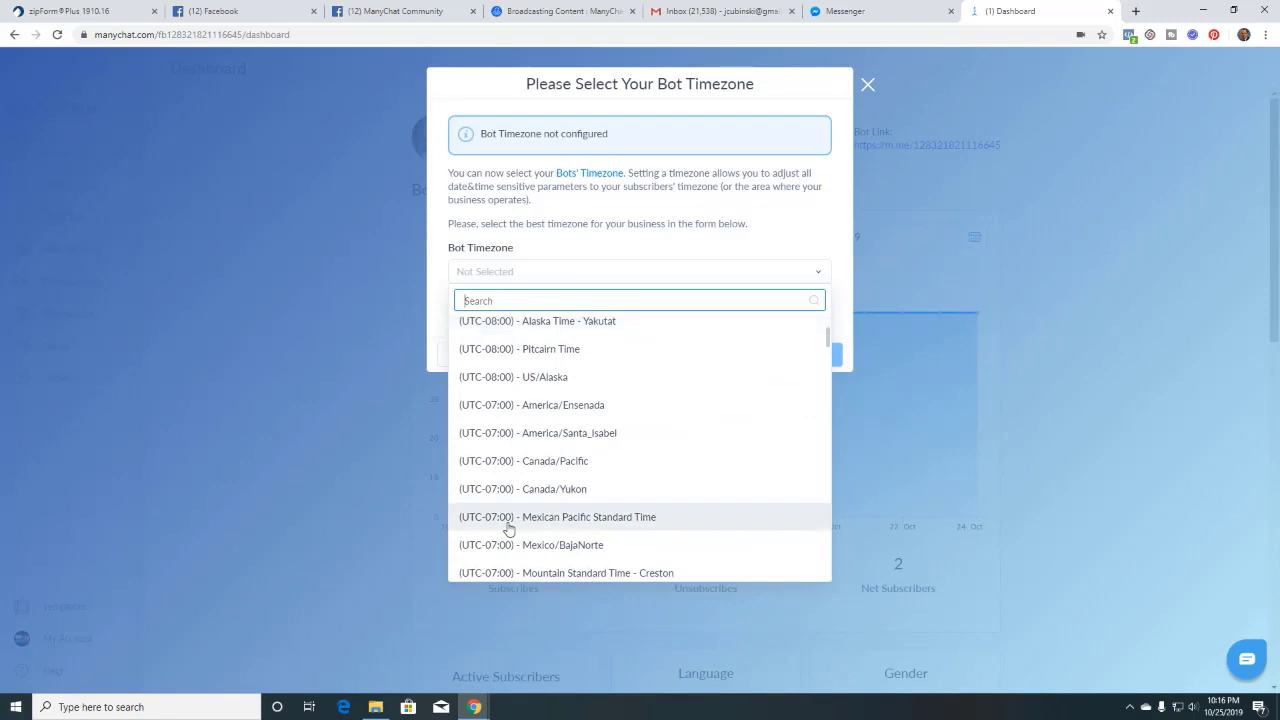
pyautogui.scroll(-2, 508, 530)
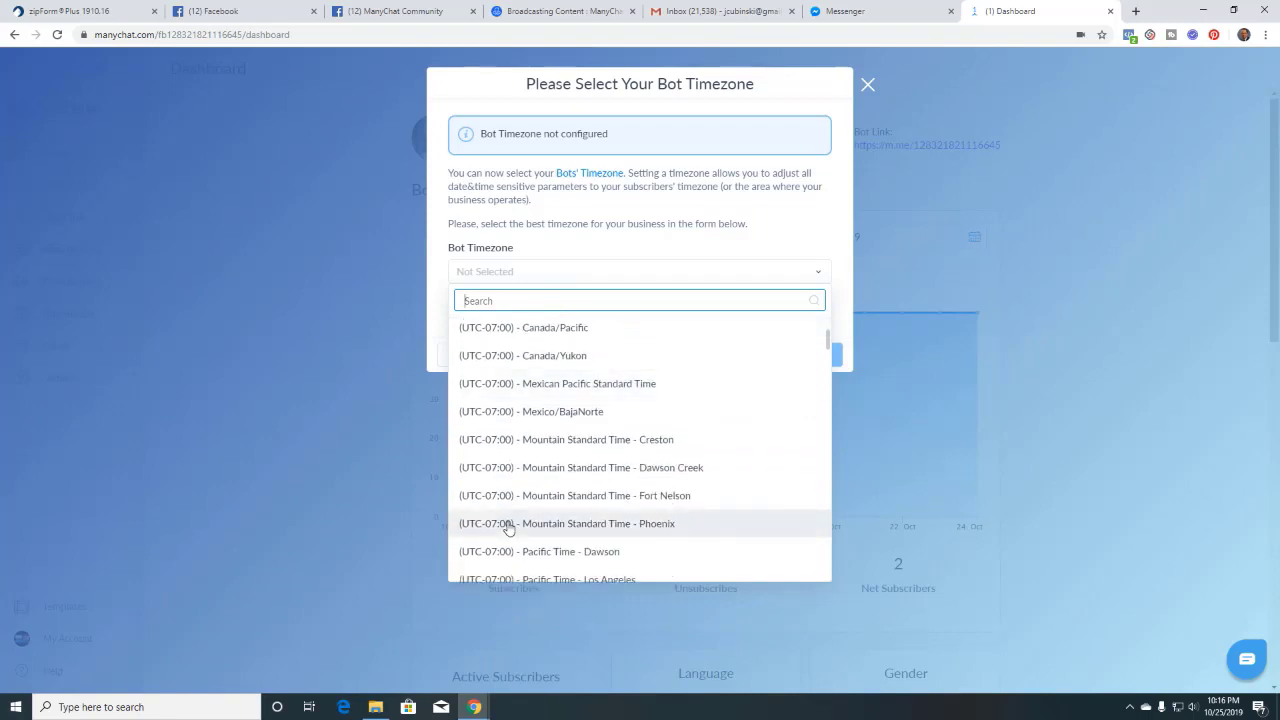
pyautogui.scroll(-2, 508, 530)
pyautogui.scroll(-5, 508, 530)
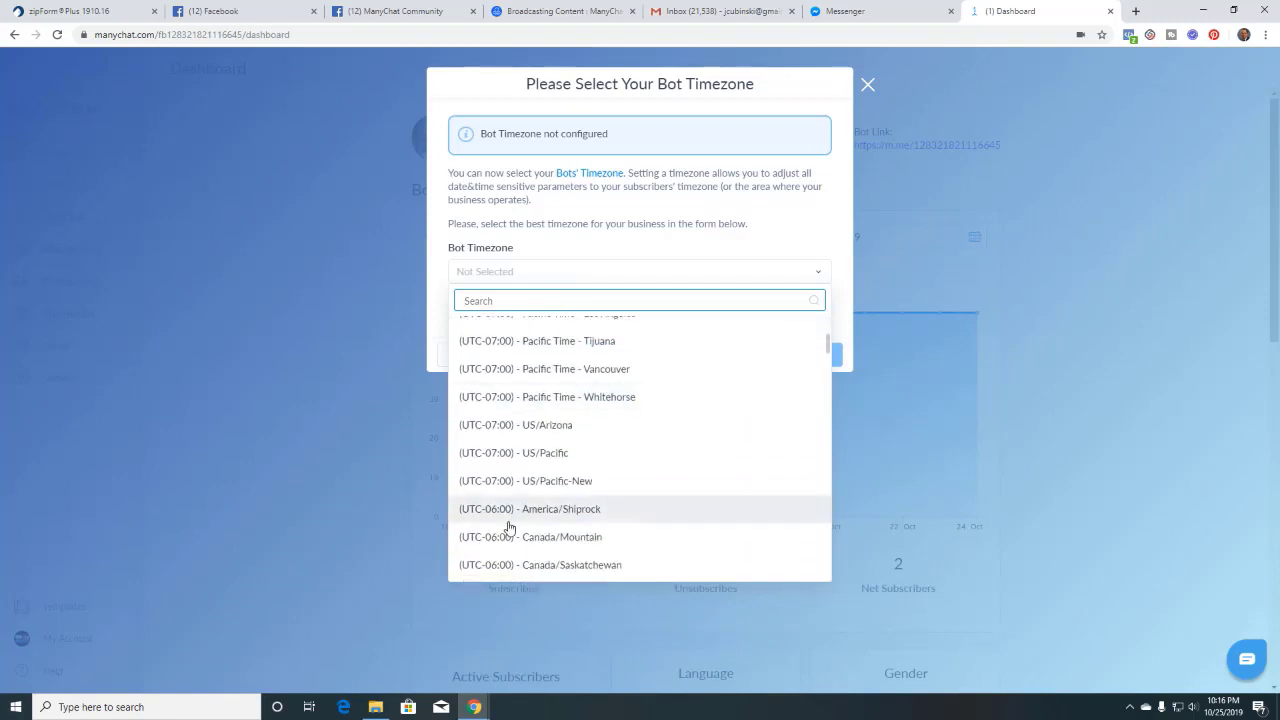
pyautogui.scroll(-1, 520, 480)
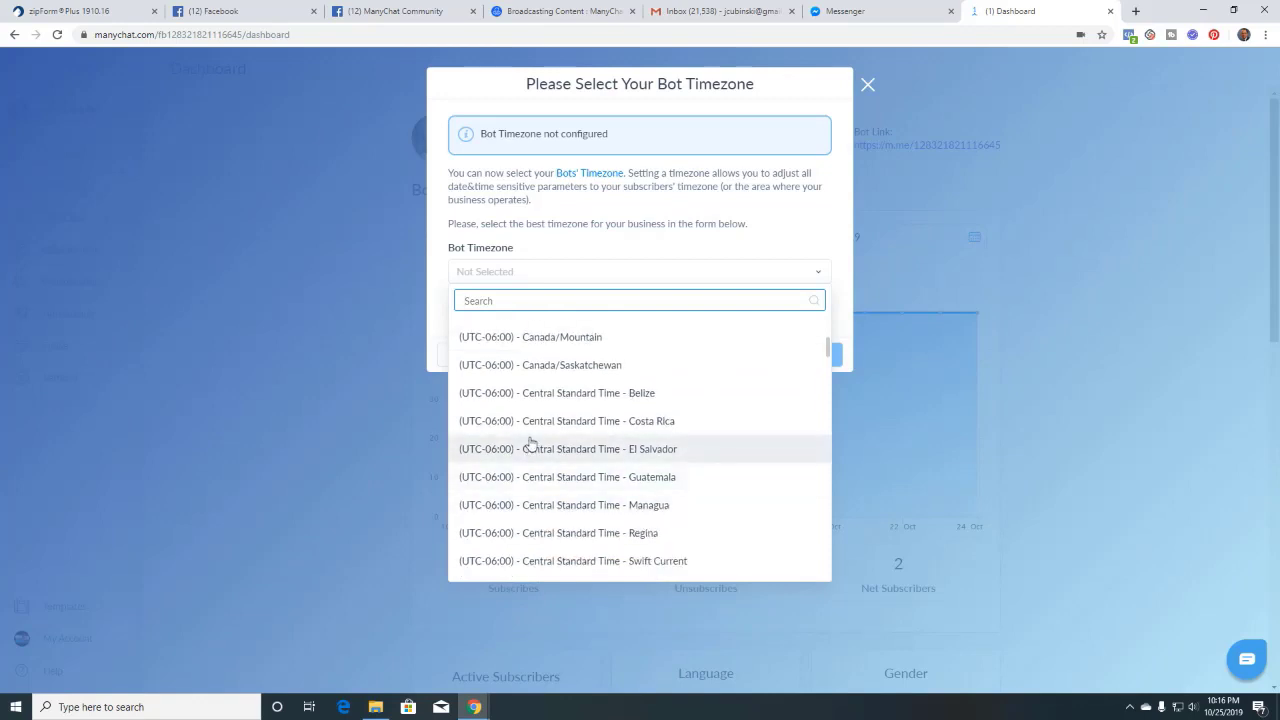
pyautogui.scroll(-2, 531, 457)
pyautogui.scroll(-2, 531, 457)
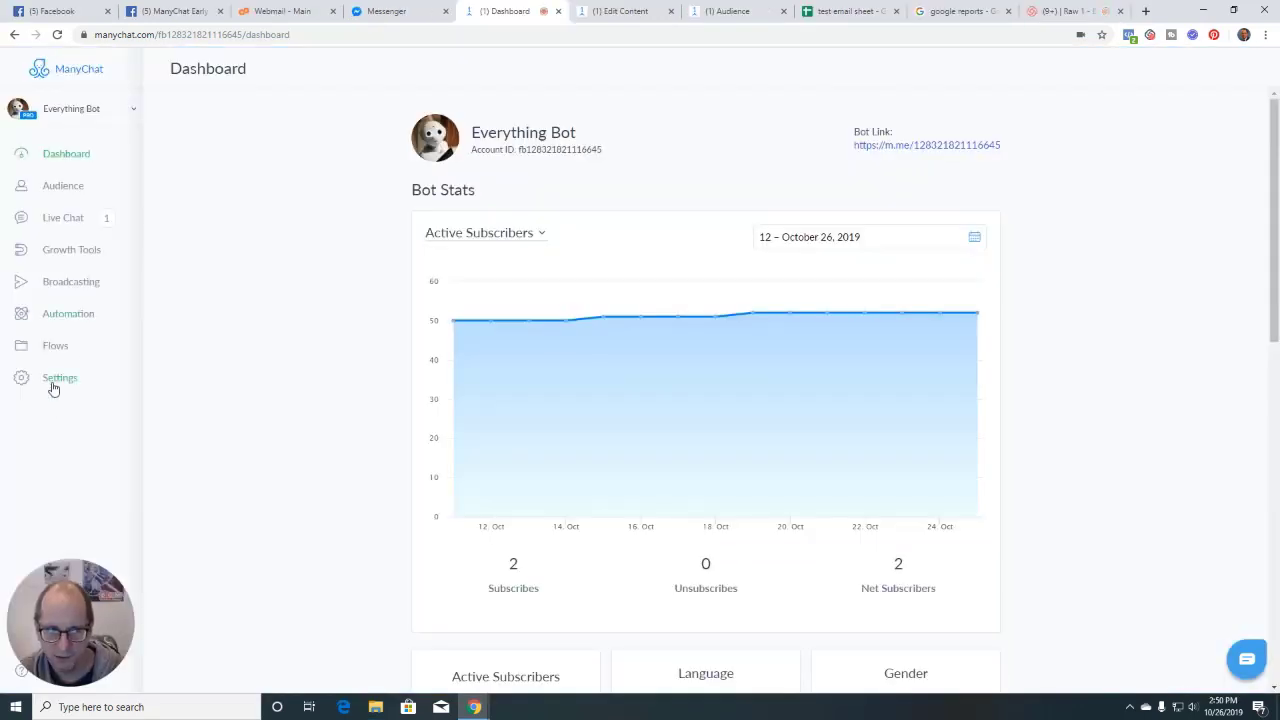
# - In bot settings, review the timezone list and leave Eastern Time - New York (UTC-04:00) selected
pyautogui.moveTo(57, 625); pyautogui.dragTo(1087, 180)
pyautogui.click(66, 379)
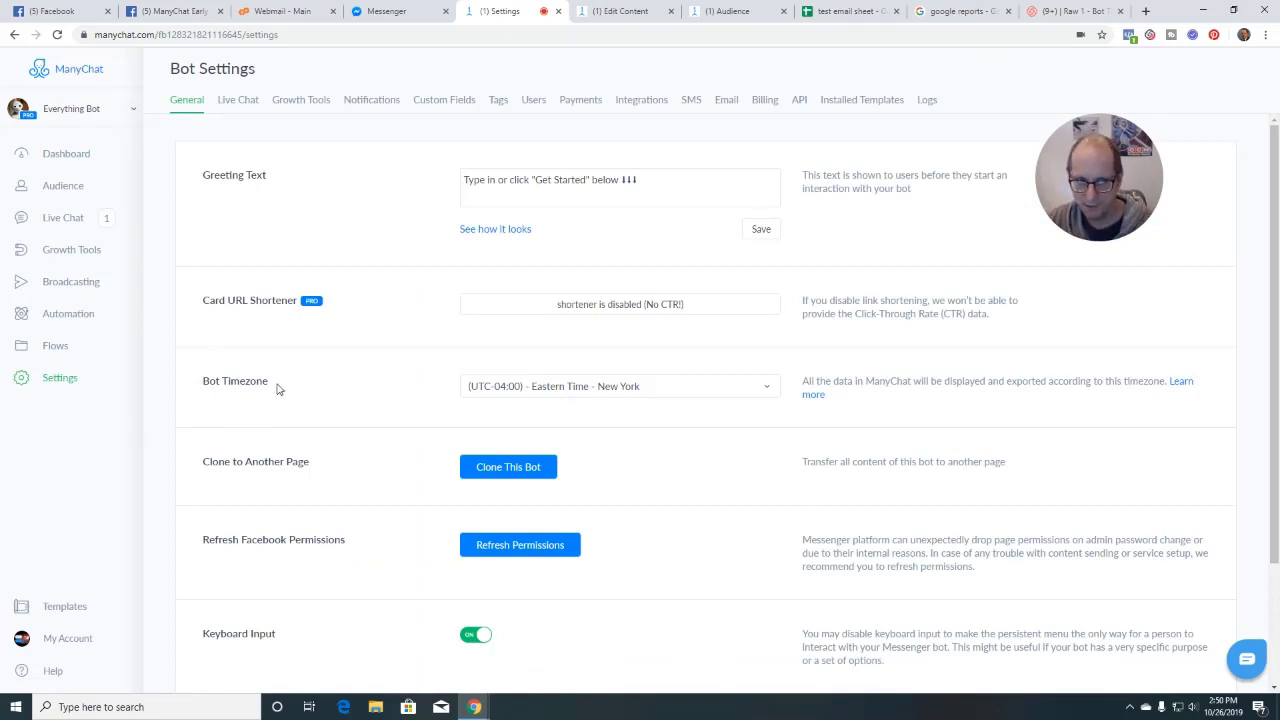
pyautogui.click(652, 390)
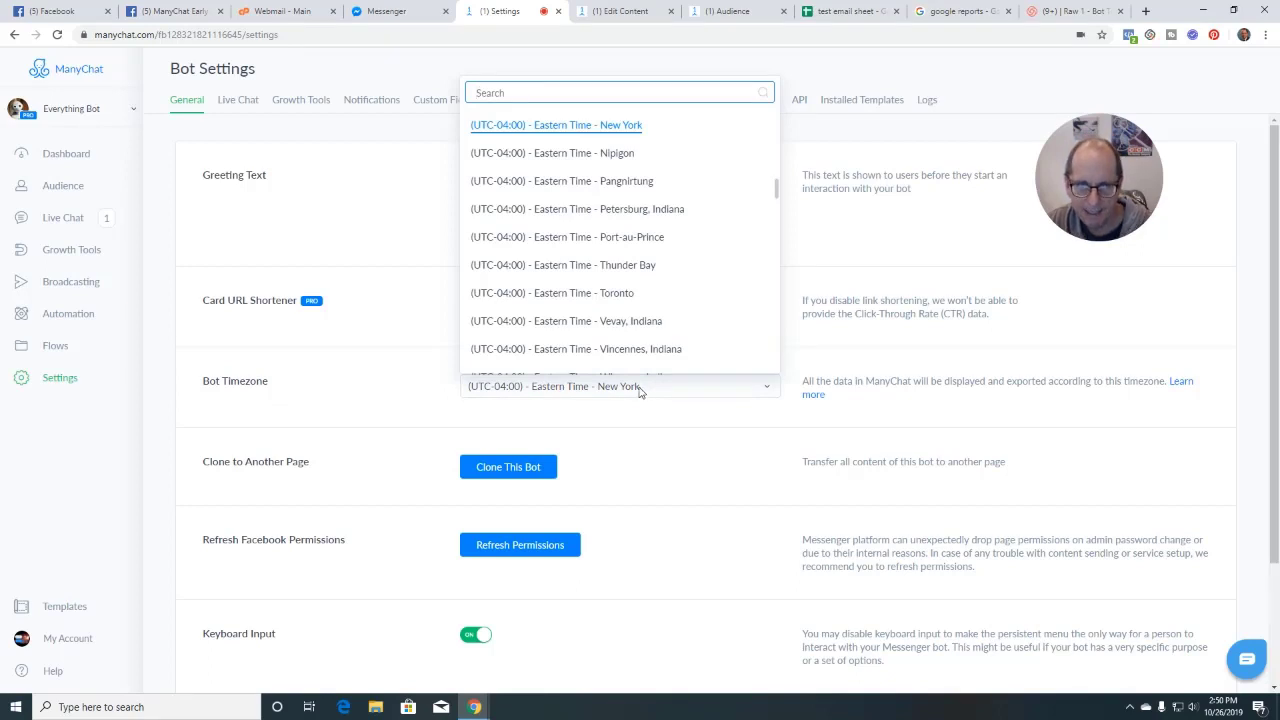
pyautogui.click(638, 392)
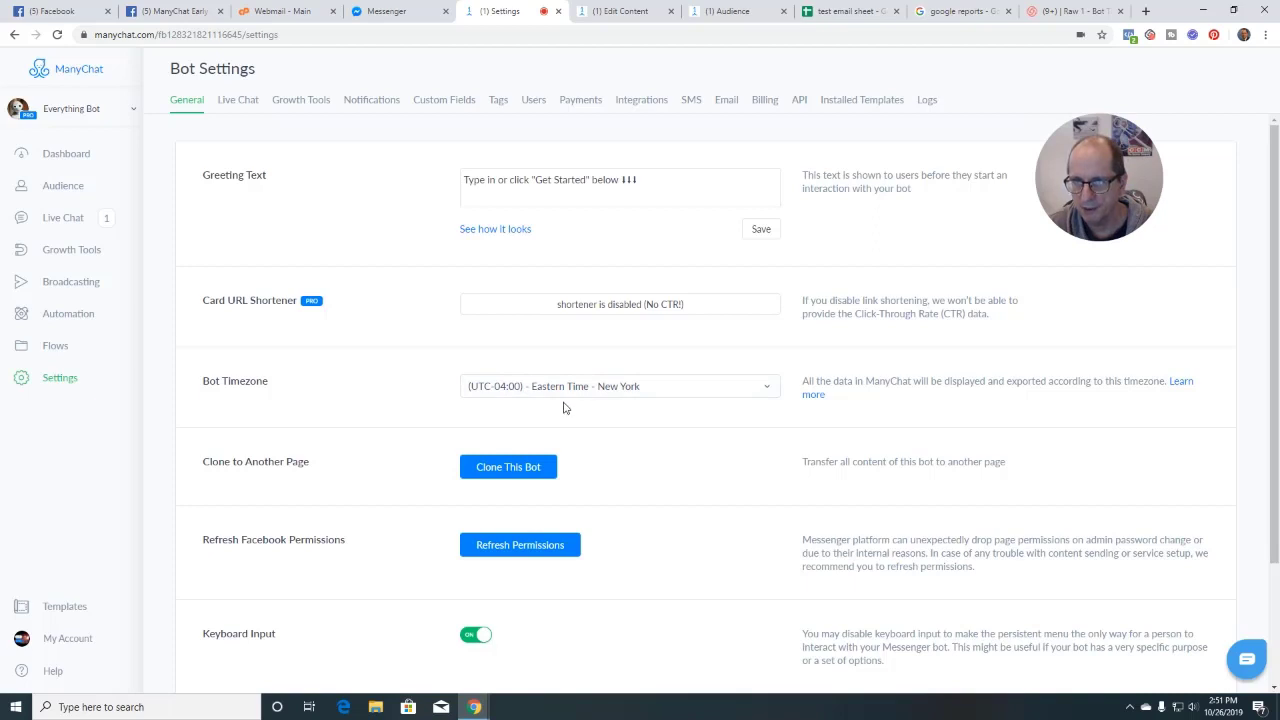
pyautogui.click(766, 390)
pyautogui.scroll(-10, 640, 266)
pyautogui.scroll(10, 640, 266)
pyautogui.click(665, 408)
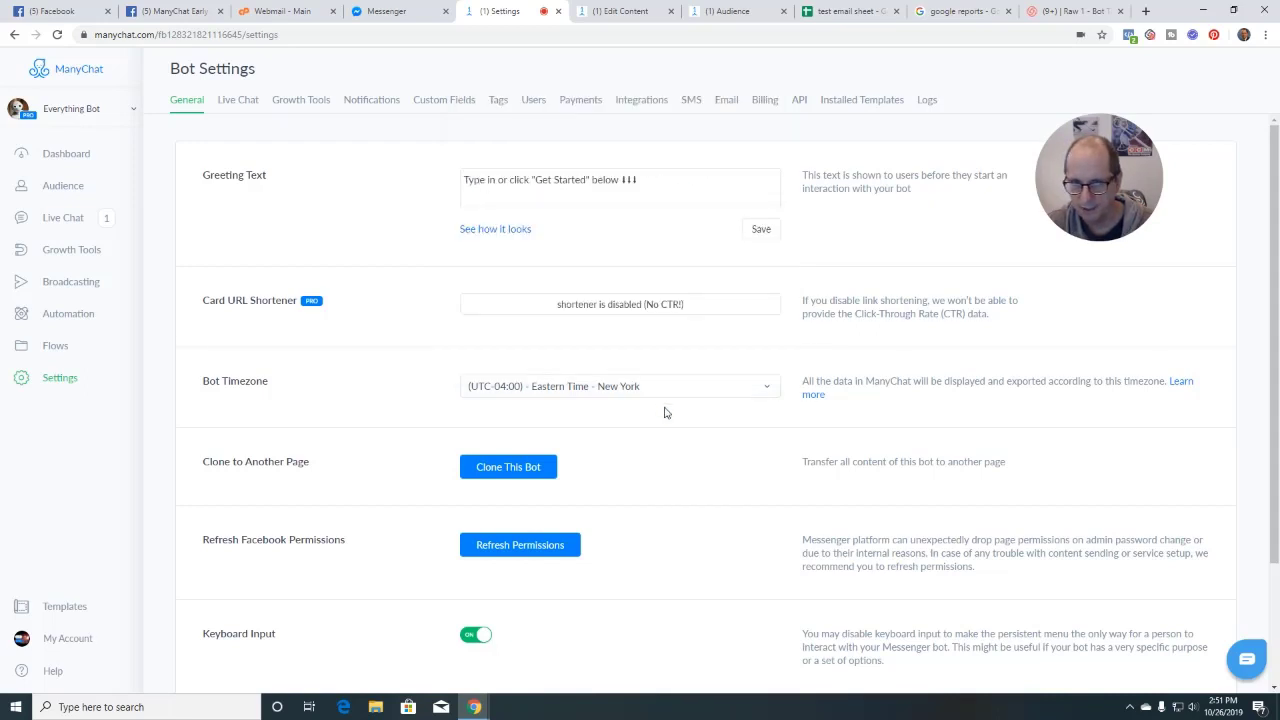
pyautogui.click(1183, 389)
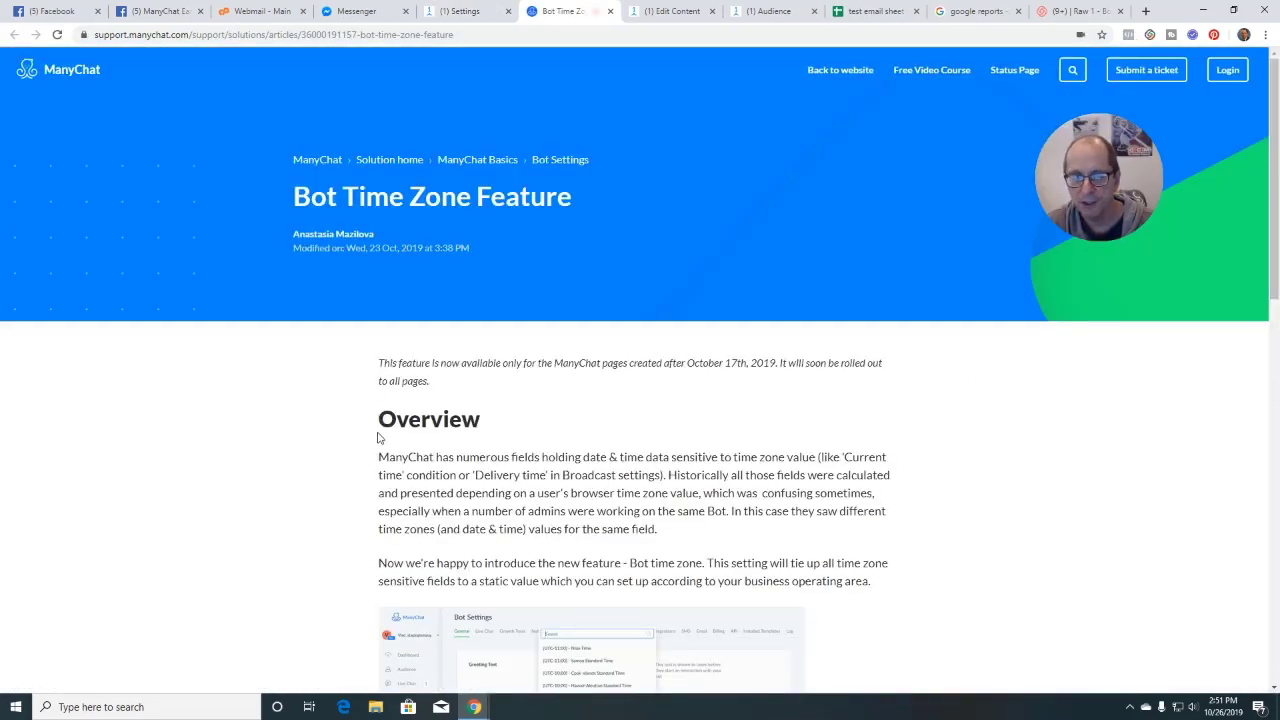
pyautogui.scroll(-3, 364, 482)
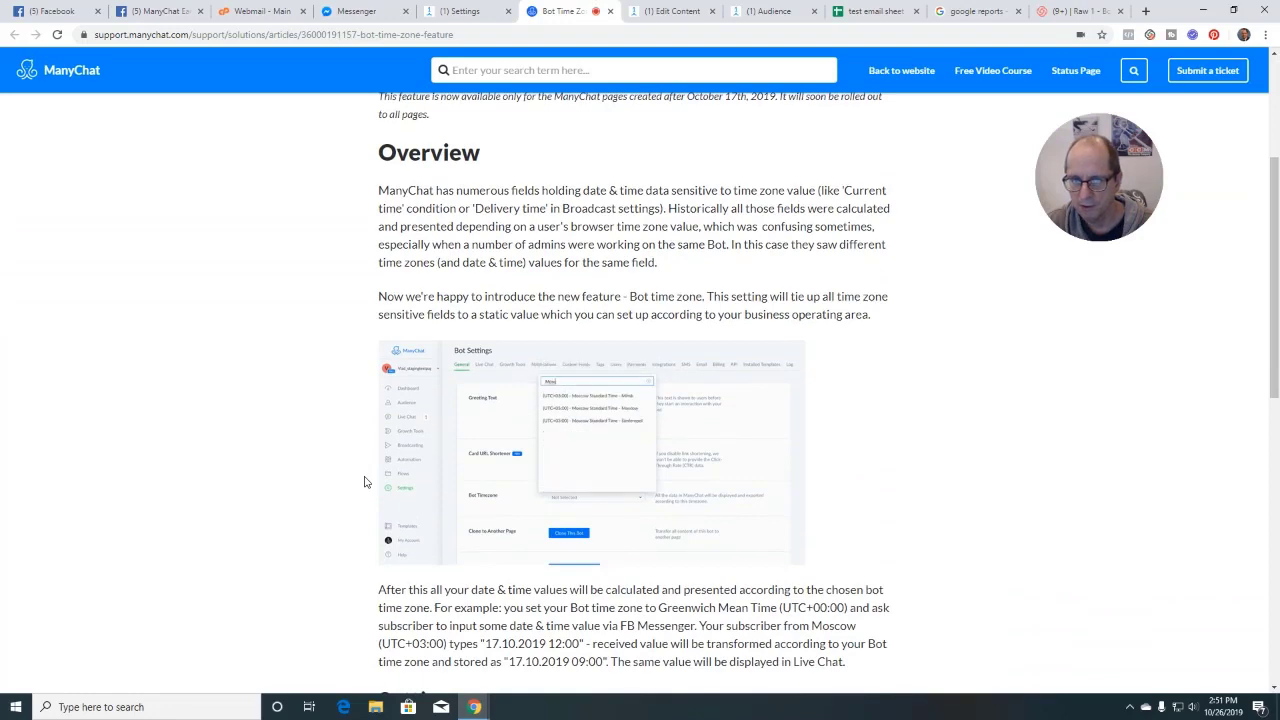
pyautogui.scroll(-4, 364, 482)
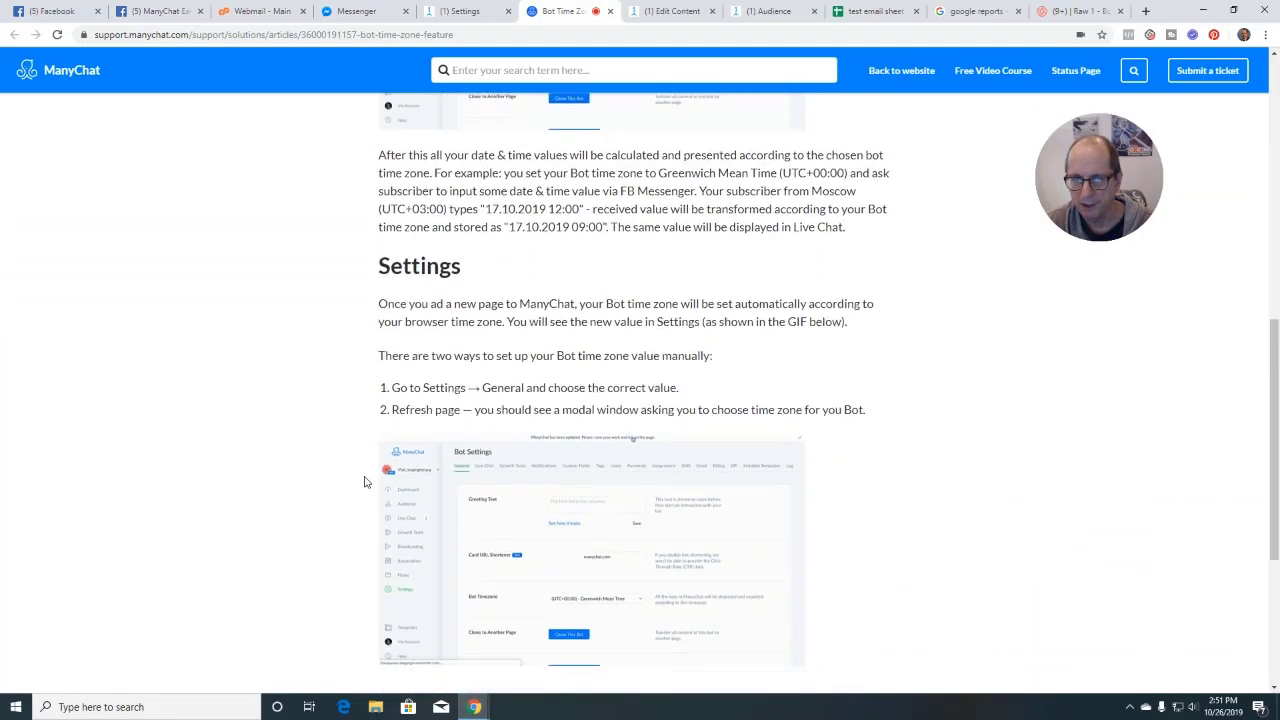
pyautogui.scroll(-2, 368, 472)
pyautogui.scroll(2, 352, 425)
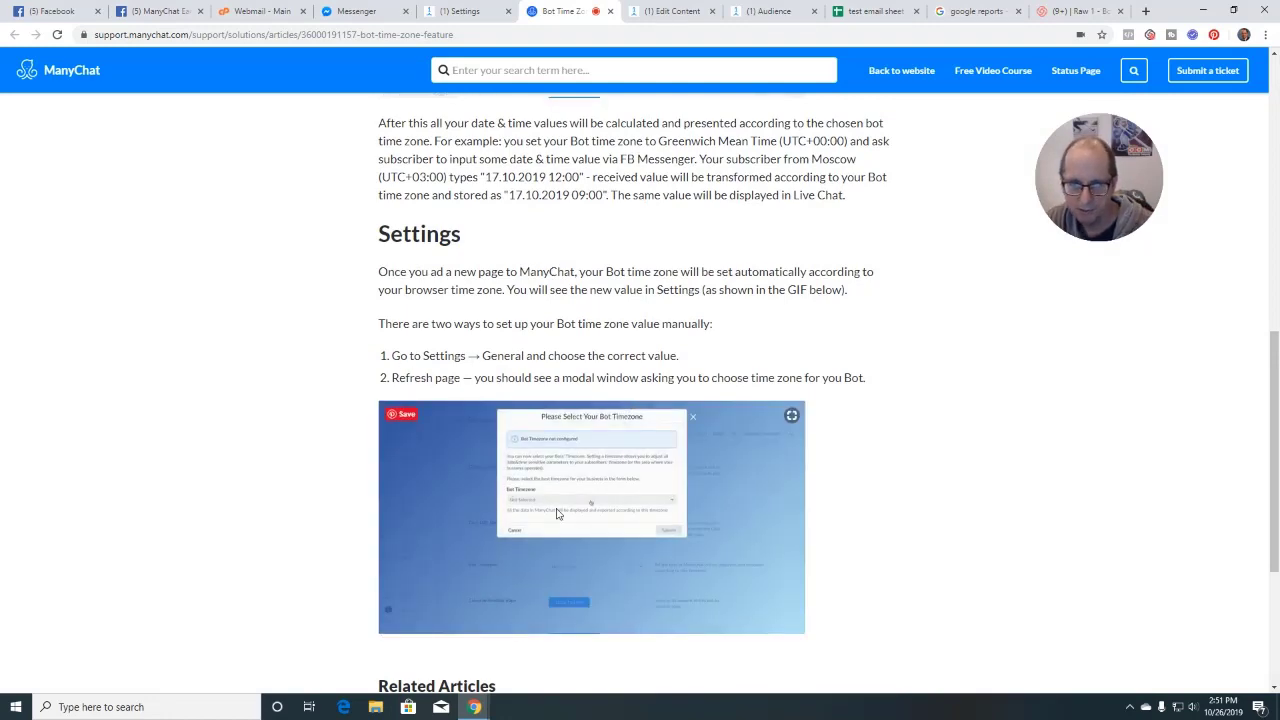
pyautogui.scroll(4, 400, 485)
pyautogui.scroll(3, 433, 478)
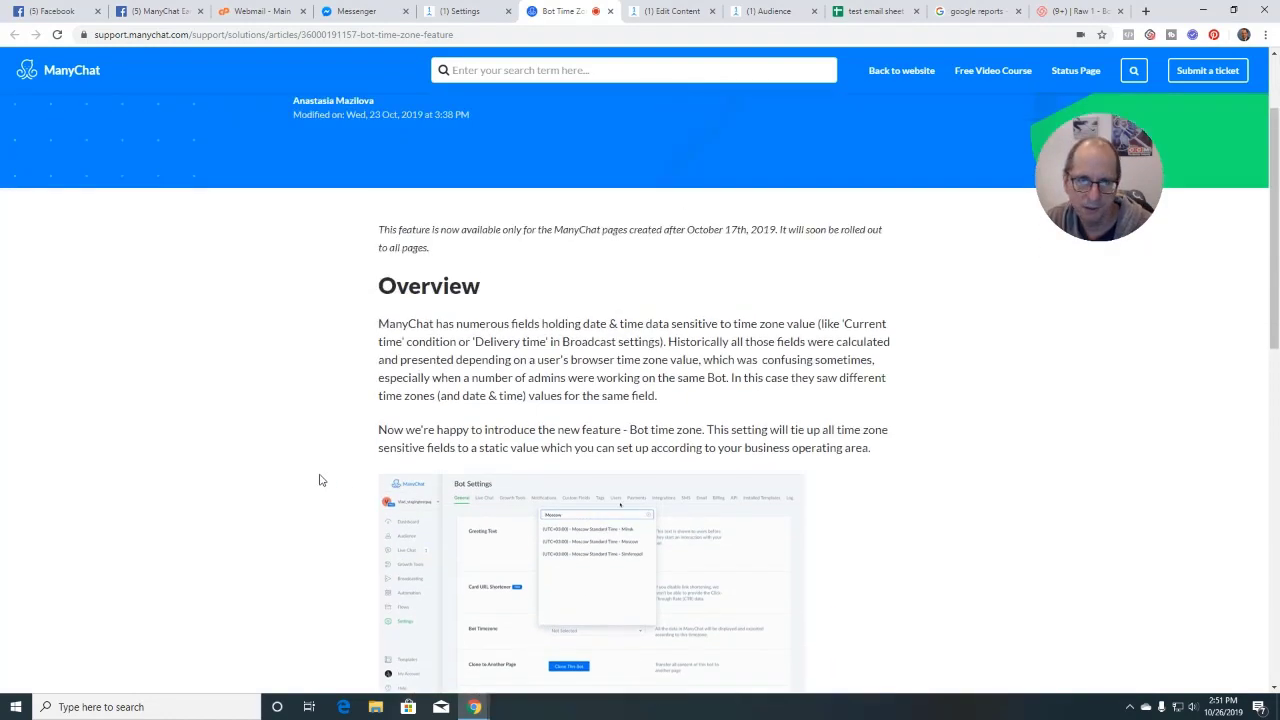
pyautogui.click(610, 11)
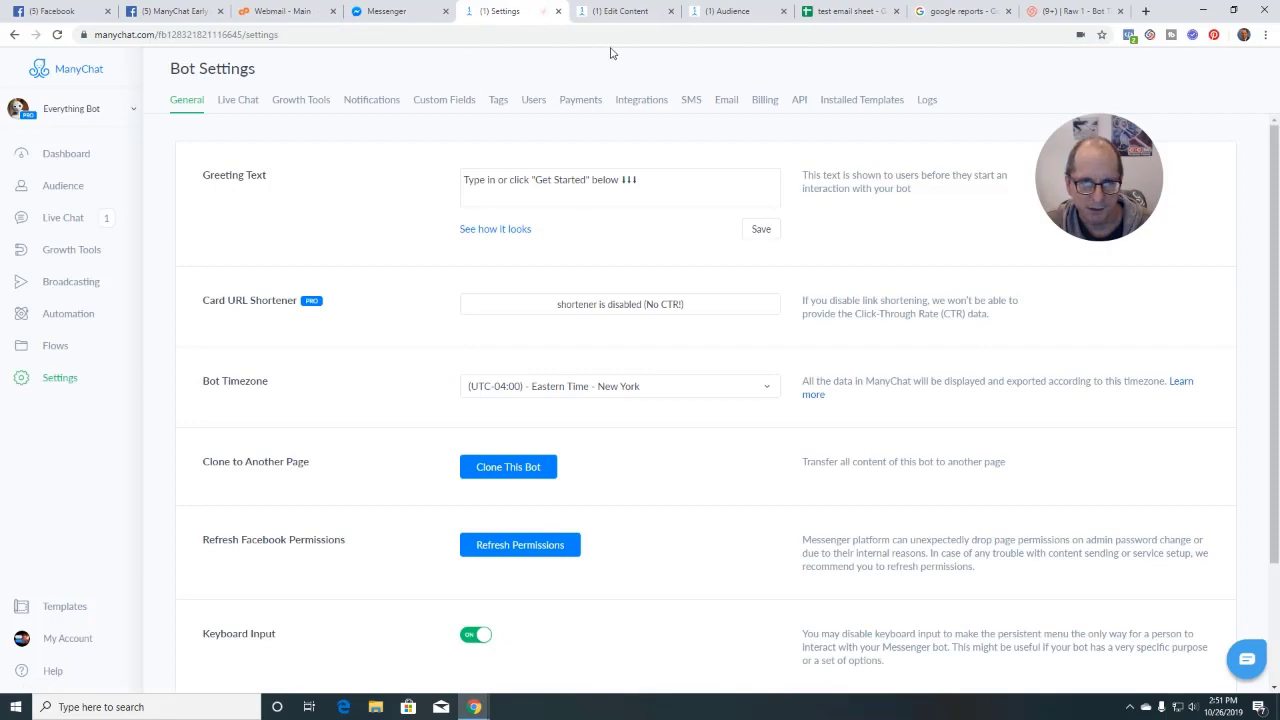
# - Look over the test flow in the Edit Content tab
pyautogui.click(627, 14)
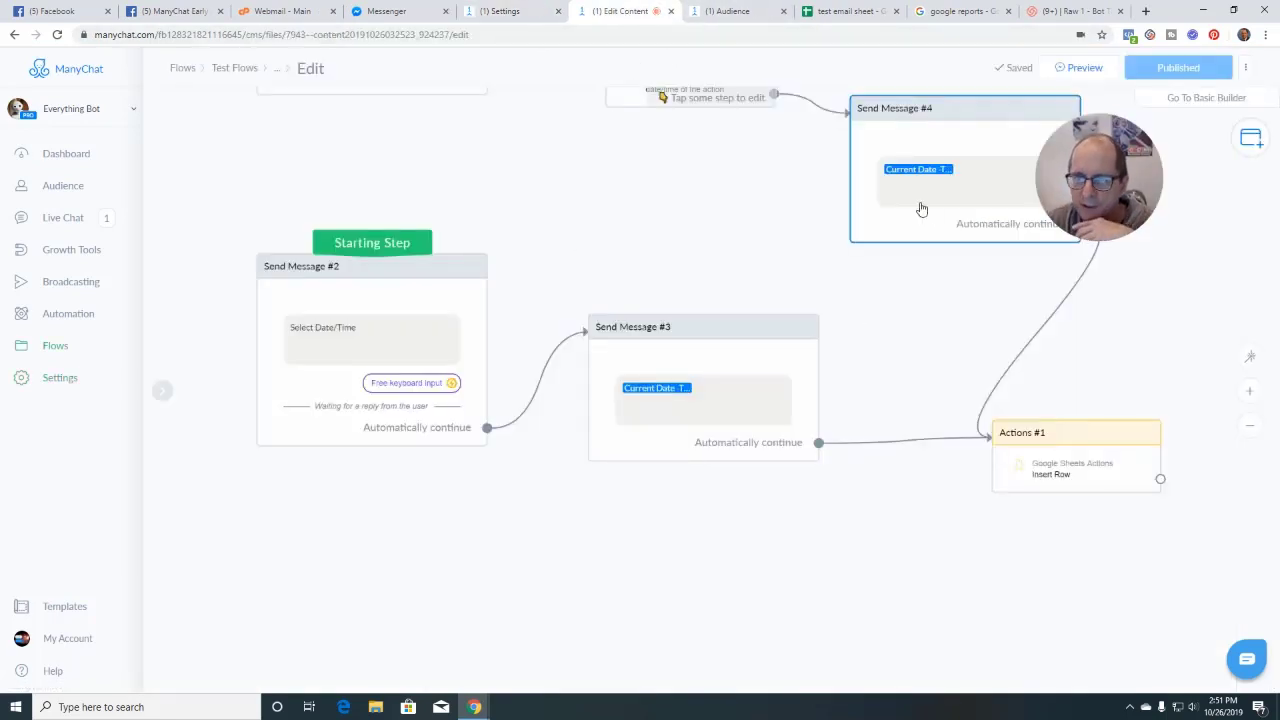
pyautogui.scroll(1, 673, 428)
pyautogui.scroll(-5, 673, 428)
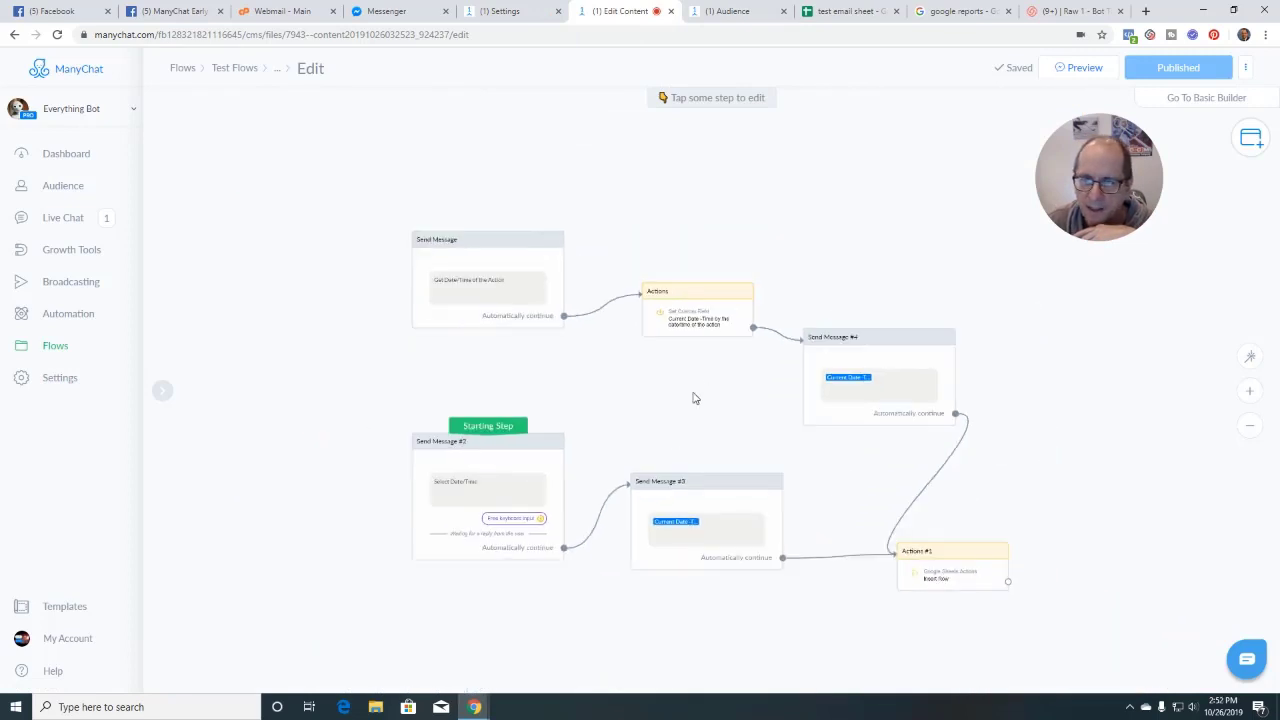
# - Open the second subscriber's profile from the Audience list
pyautogui.click(741, 17)
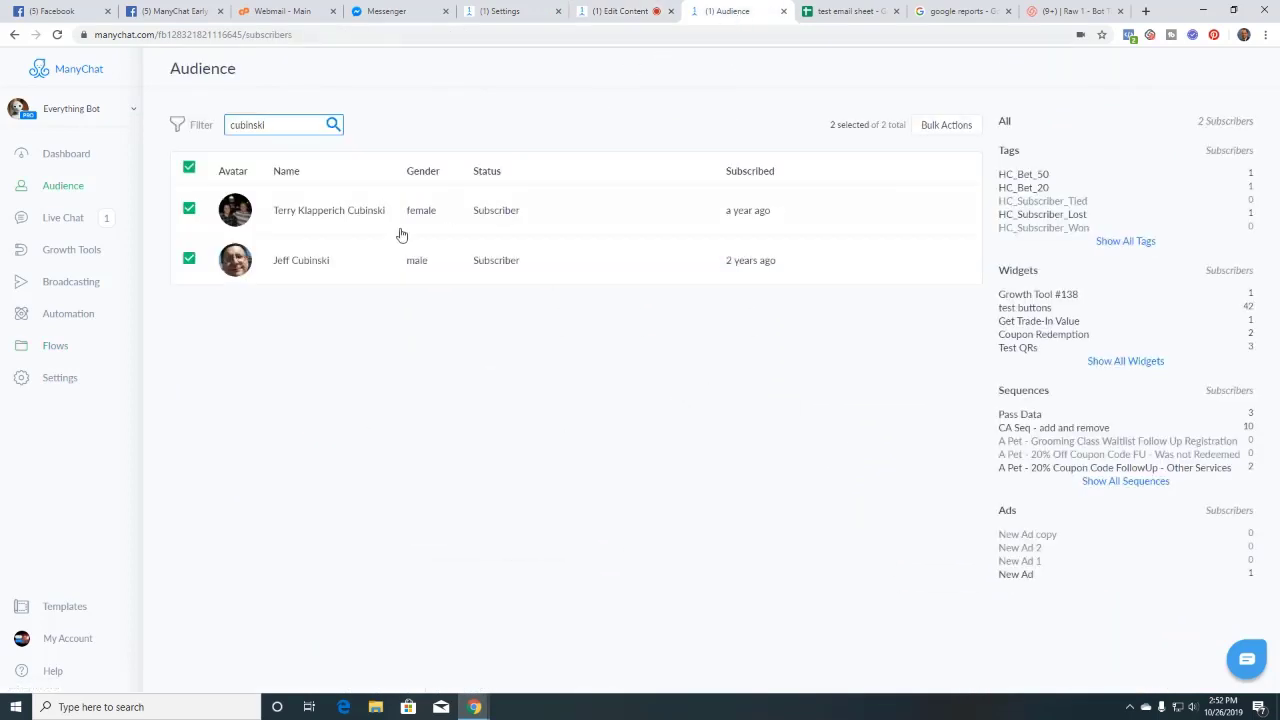
pyautogui.click(333, 262)
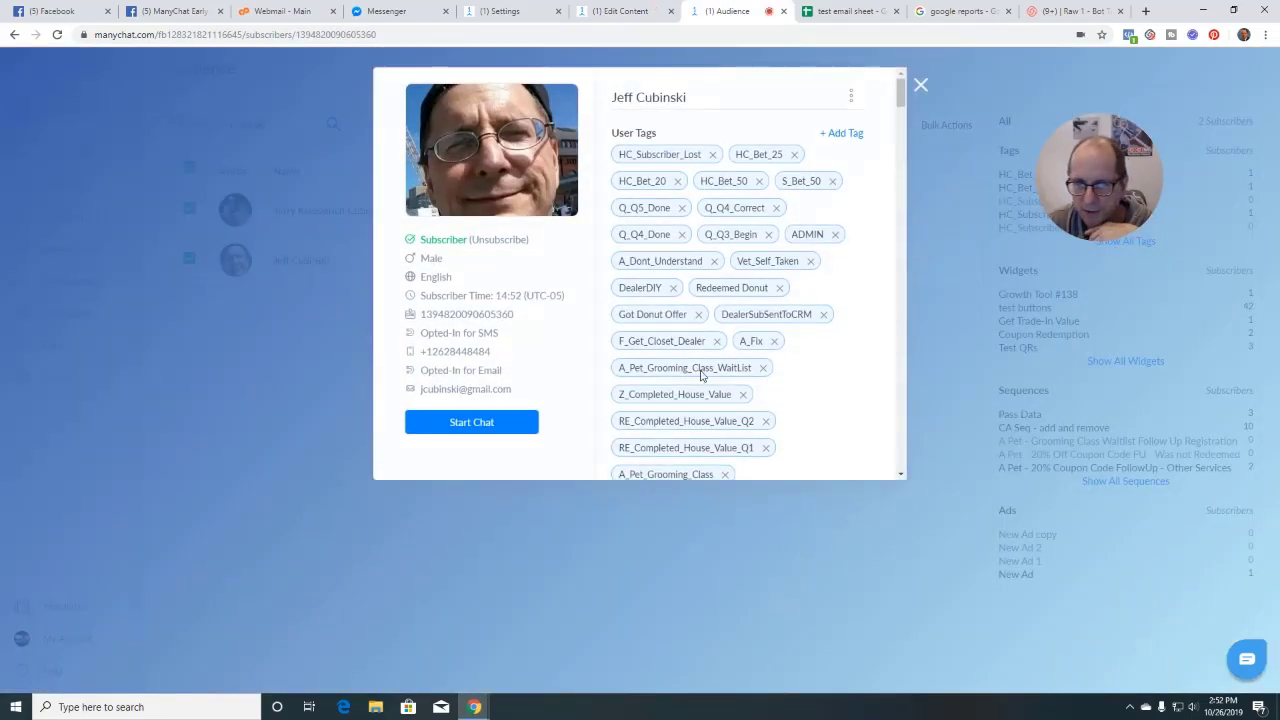
pyautogui.scroll(-6, 808, 372)
pyautogui.scroll(-15, 808, 372)
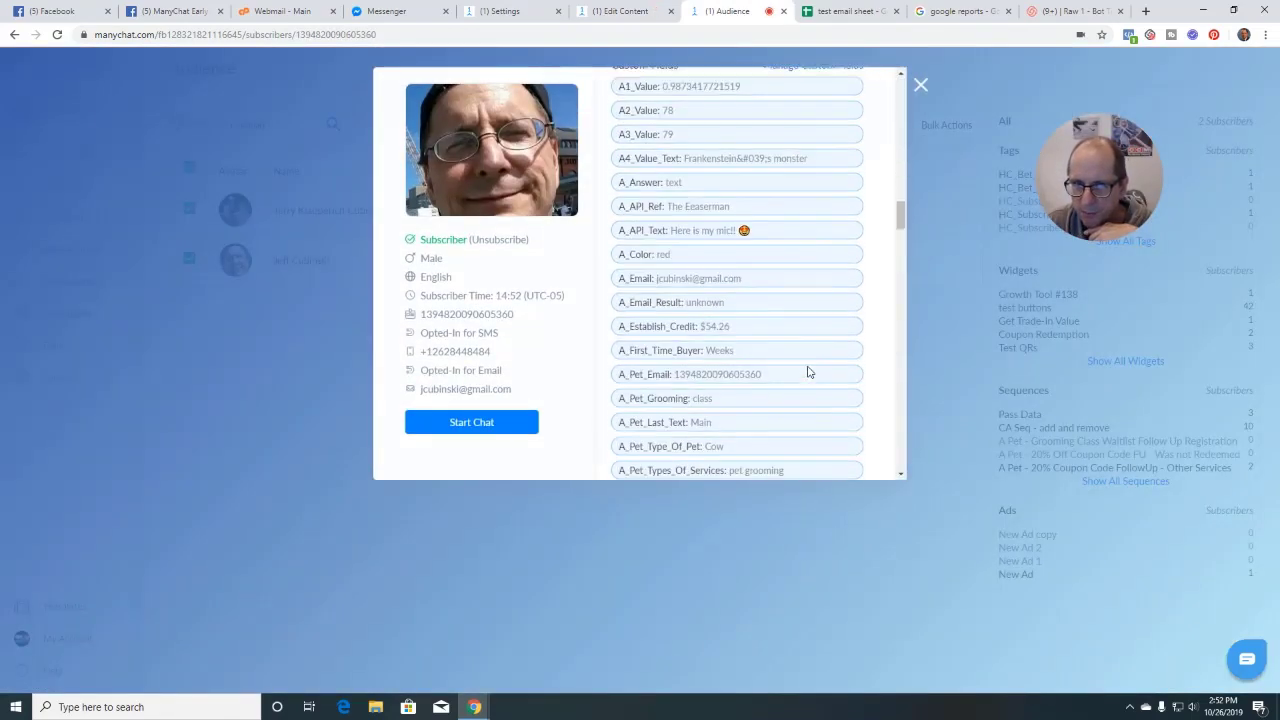
pyautogui.scroll(-8, 808, 372)
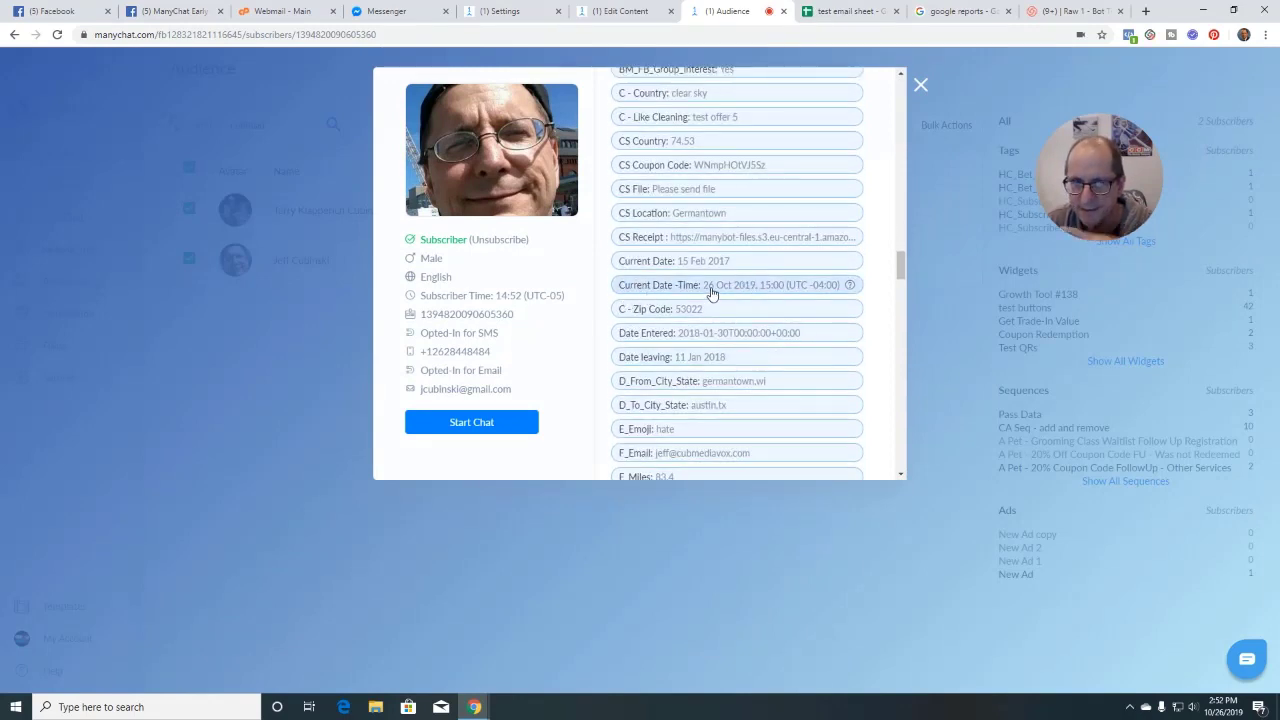
# - Clear the subscriber's Current Date -Time field value and close the profile
pyautogui.click(713, 290)
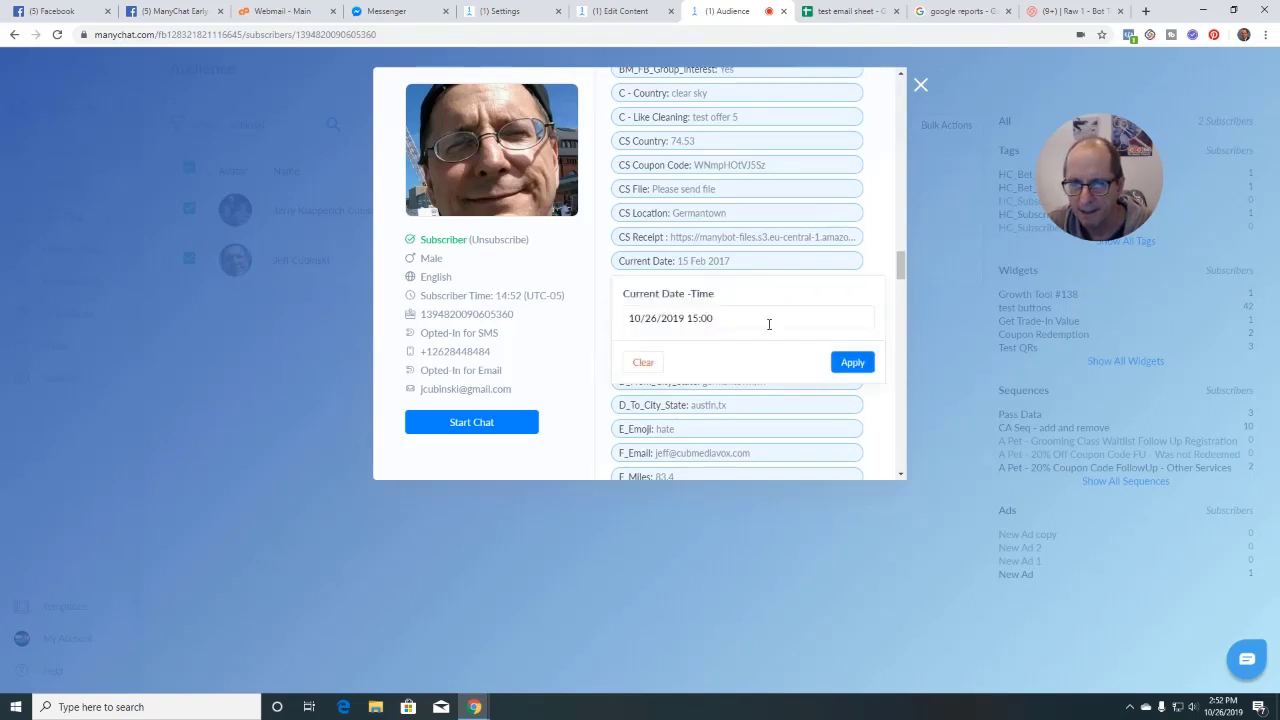
pyautogui.click(648, 366)
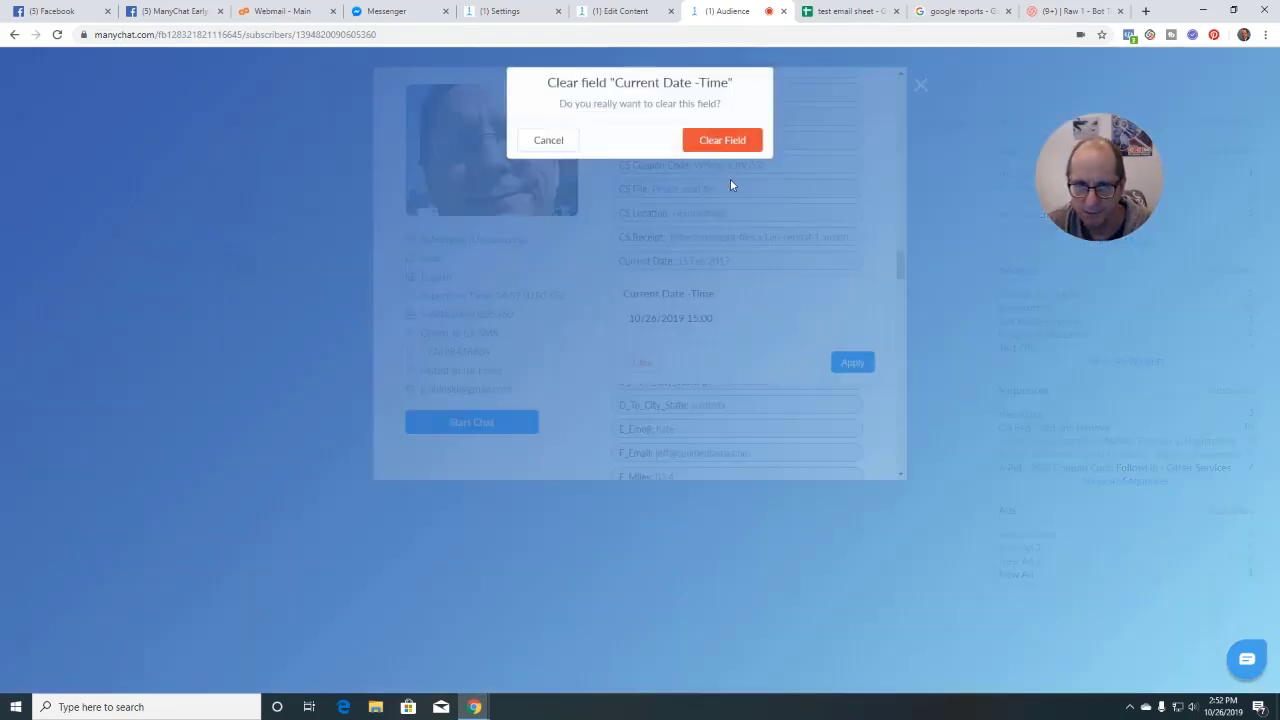
pyautogui.click(733, 138)
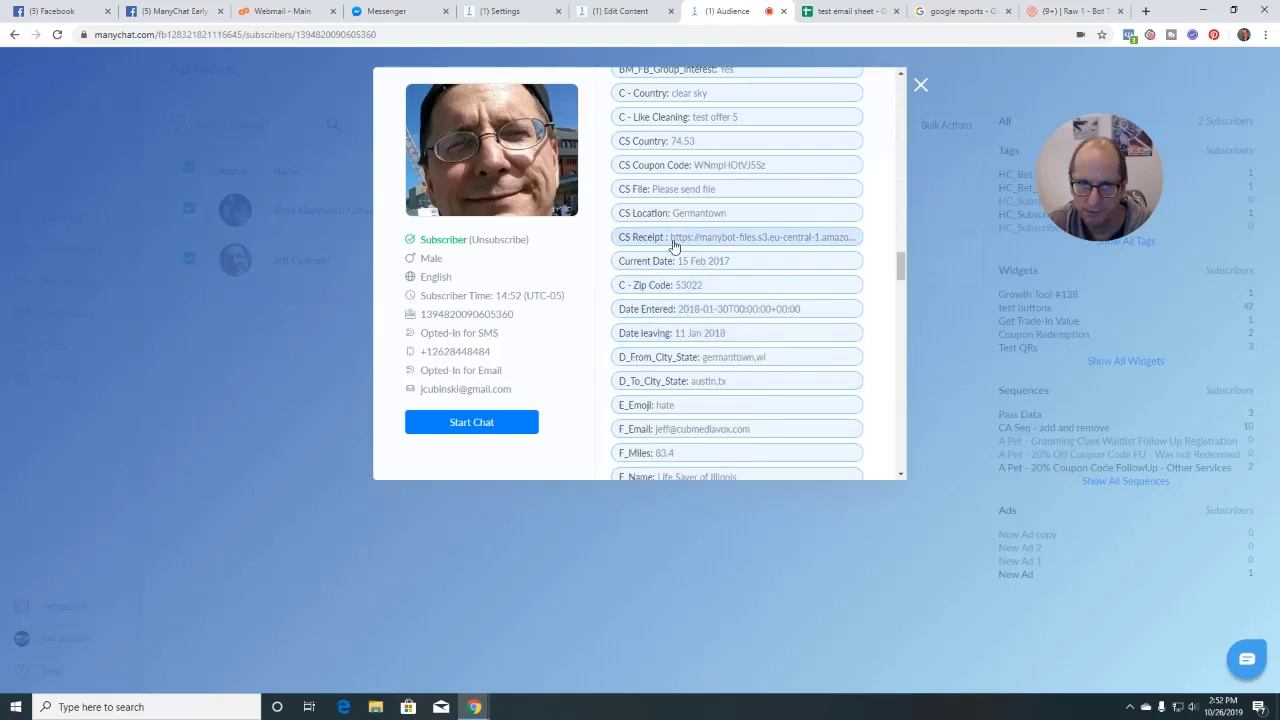
pyautogui.scroll(-1, 670, 408)
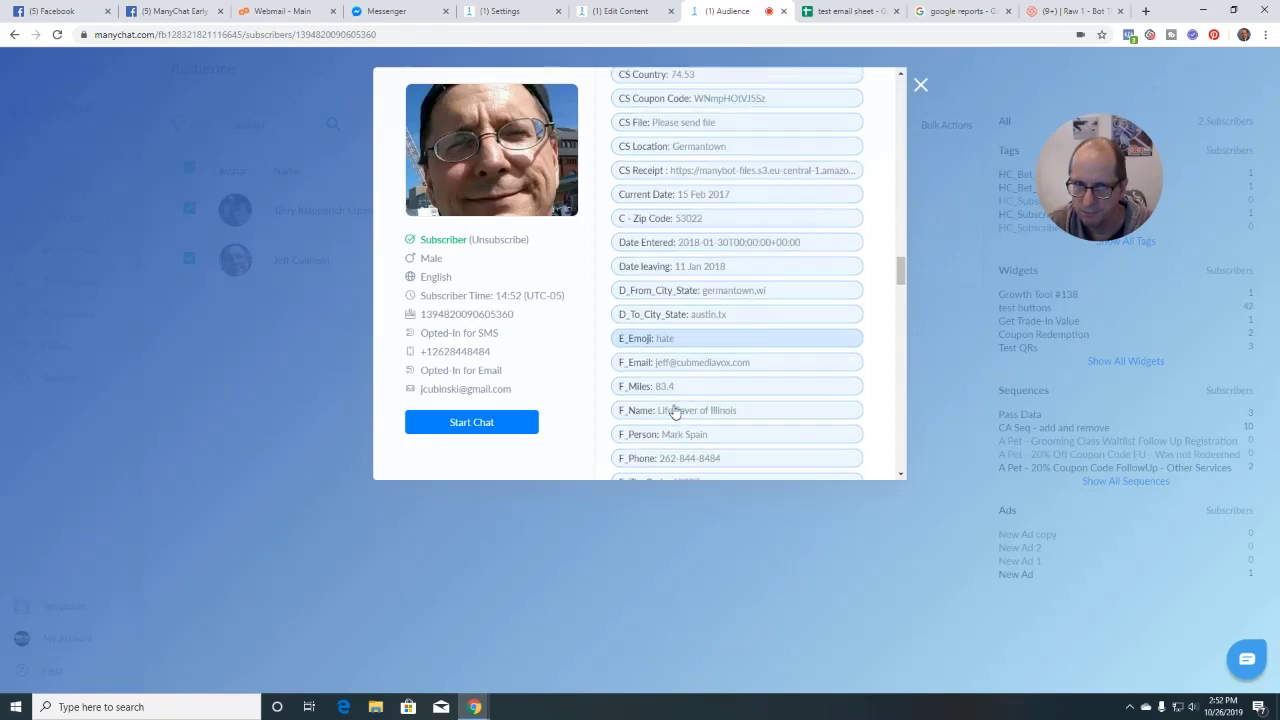
pyautogui.click(919, 84)
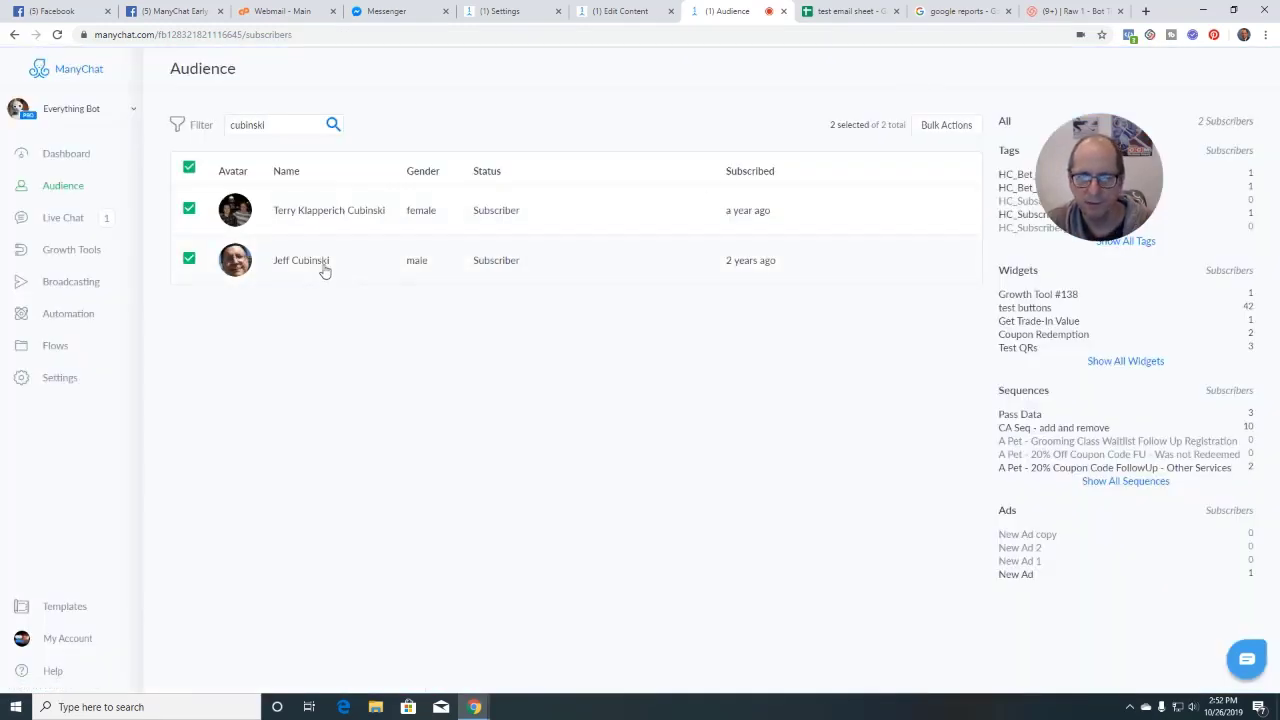
# - Back in the flow builder, open Send Message #2's Select Date/Time user input settings
pyautogui.click(628, 12)
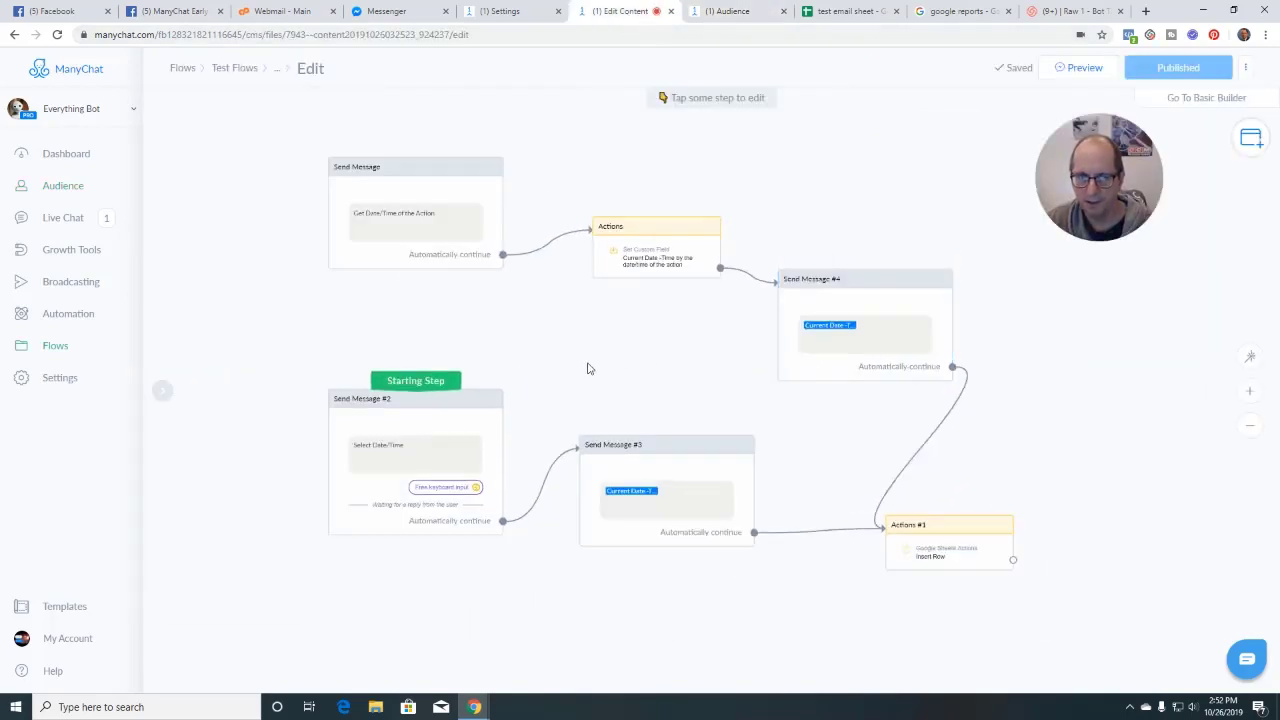
pyautogui.moveTo(591, 366); pyautogui.dragTo(551, 252)
pyautogui.scroll(3, 706, 337)
pyautogui.scroll(-2, 551, 255)
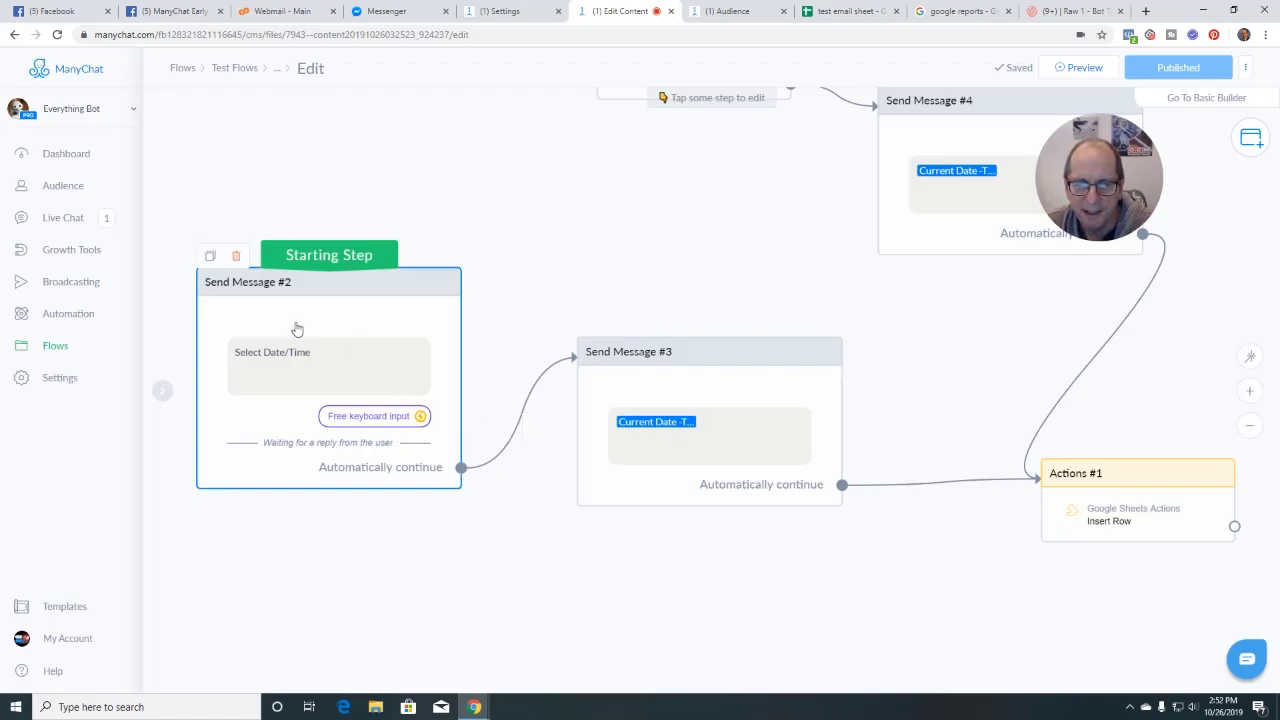
pyautogui.click(336, 372)
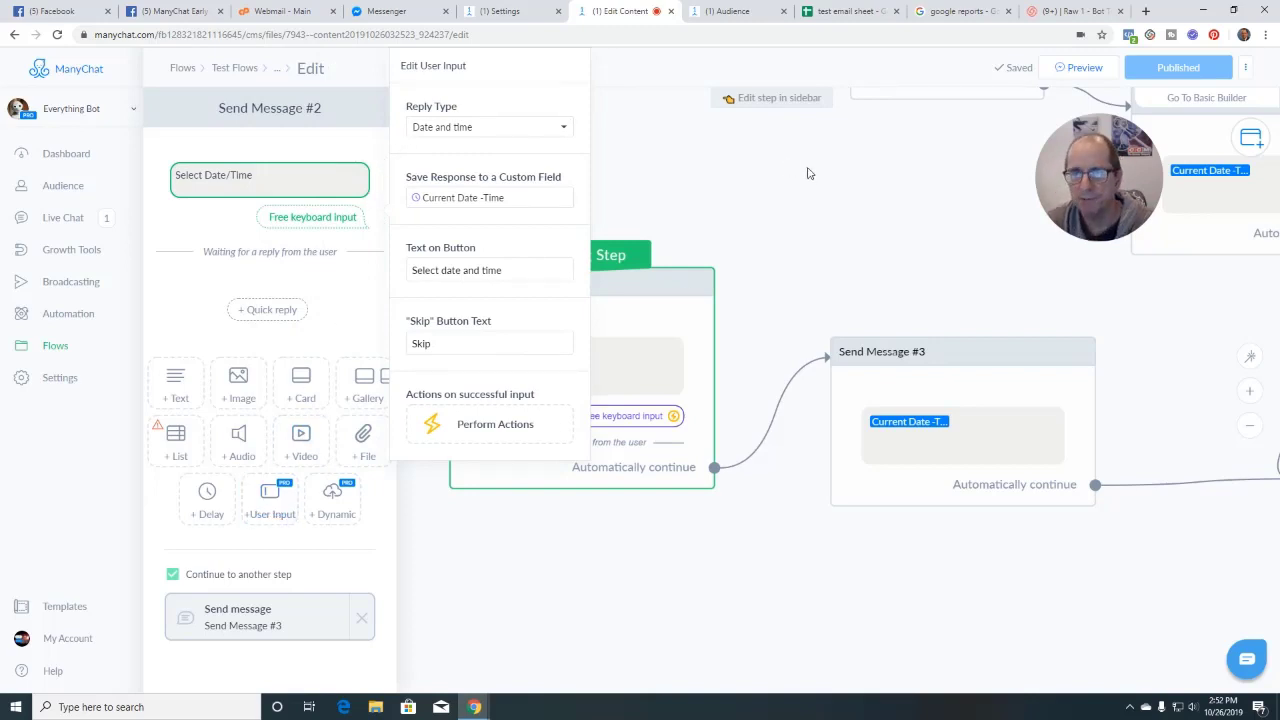
# - Add a new user input question 'Select' with Reply Type set to Date and time
pyautogui.click(272, 493)
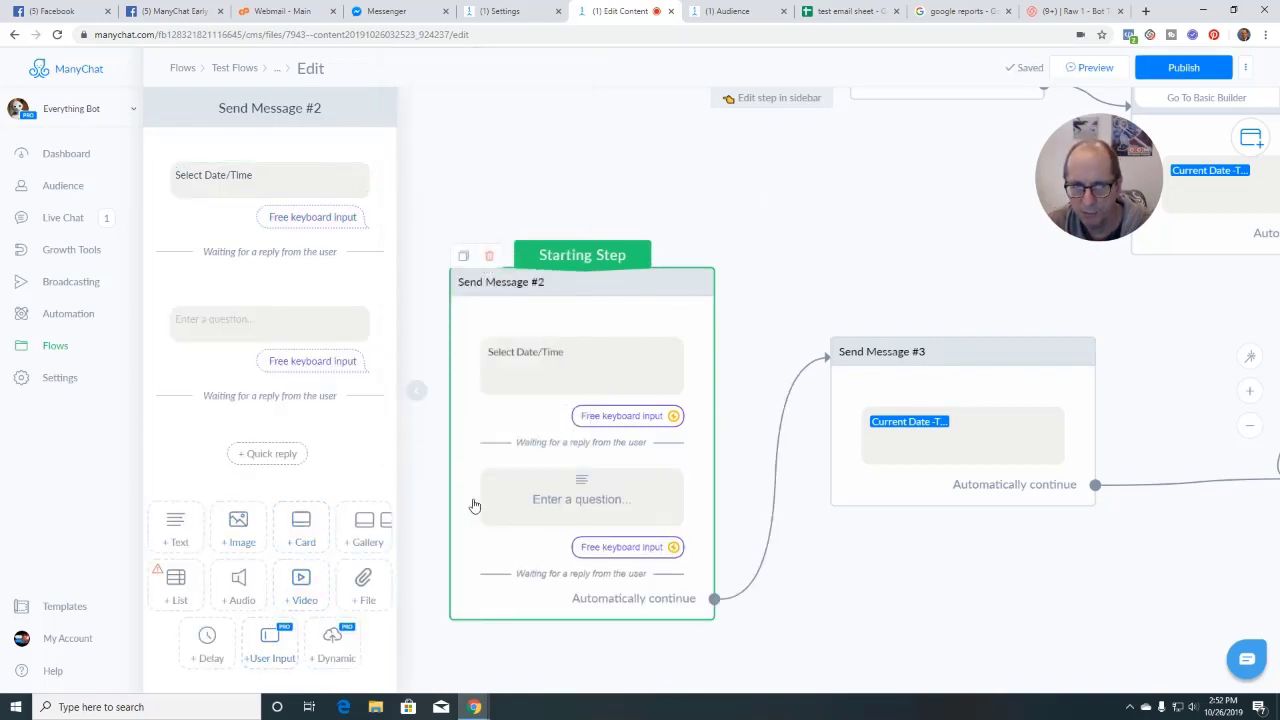
pyautogui.click(241, 319)
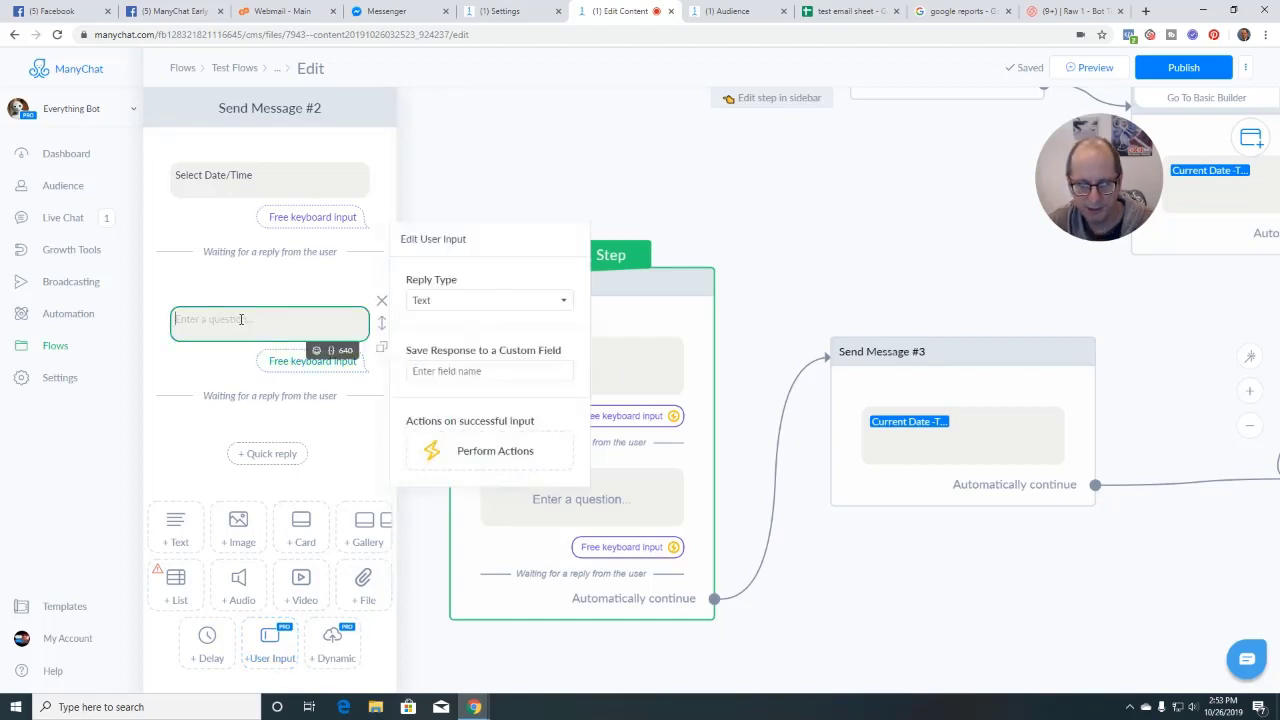
pyautogui.write('Select Date/Time')
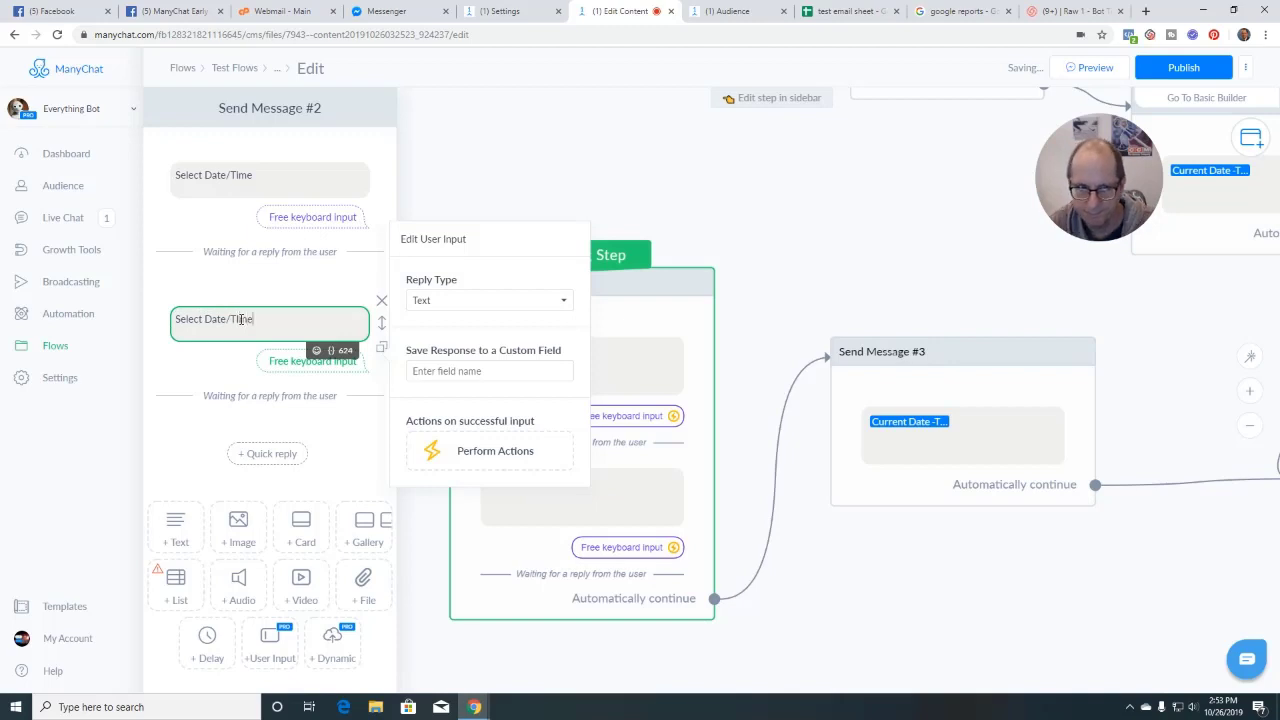
pyautogui.click(519, 302)
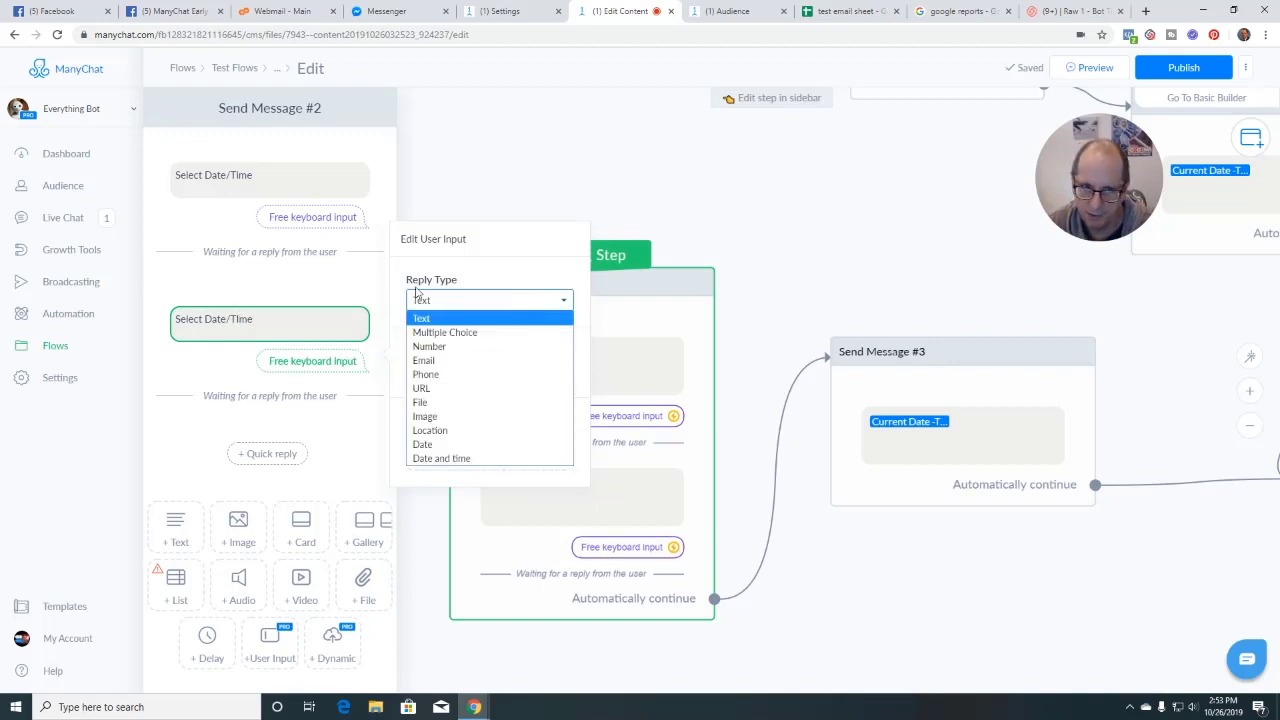
pyautogui.click(448, 458)
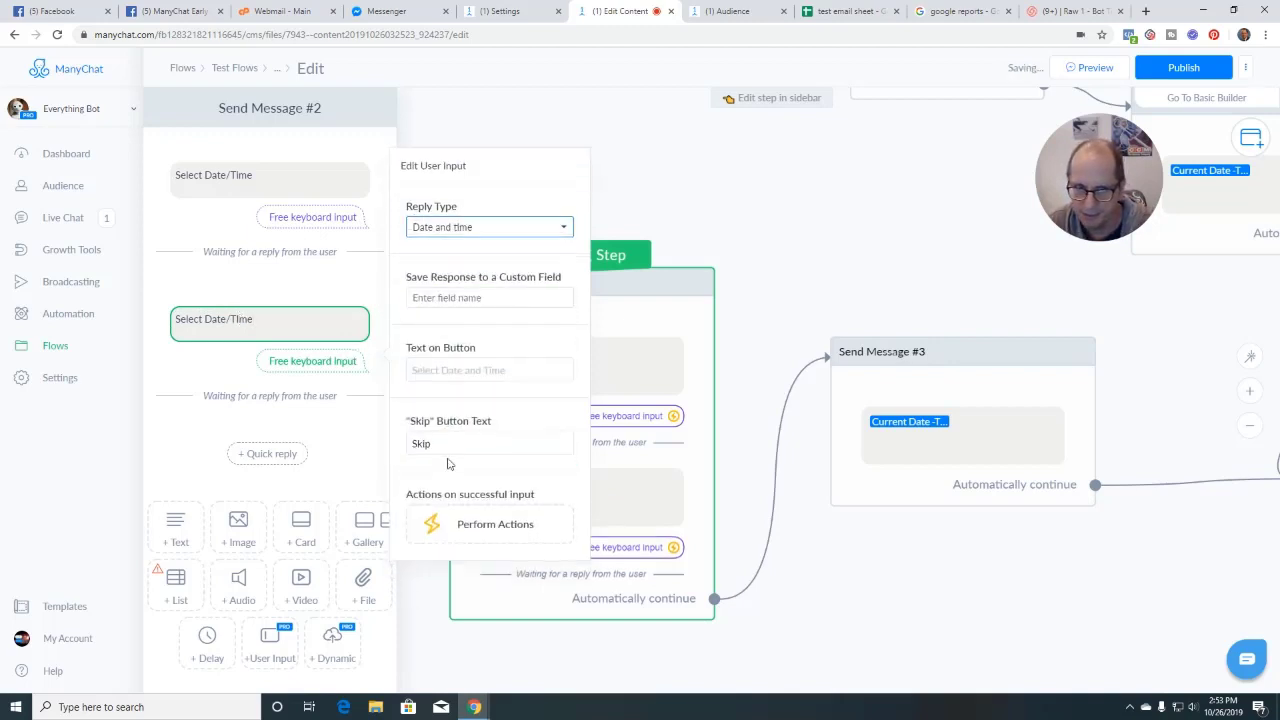
# - Start creating a new custom field named 'Date' to store the reply
pyautogui.click(461, 298)
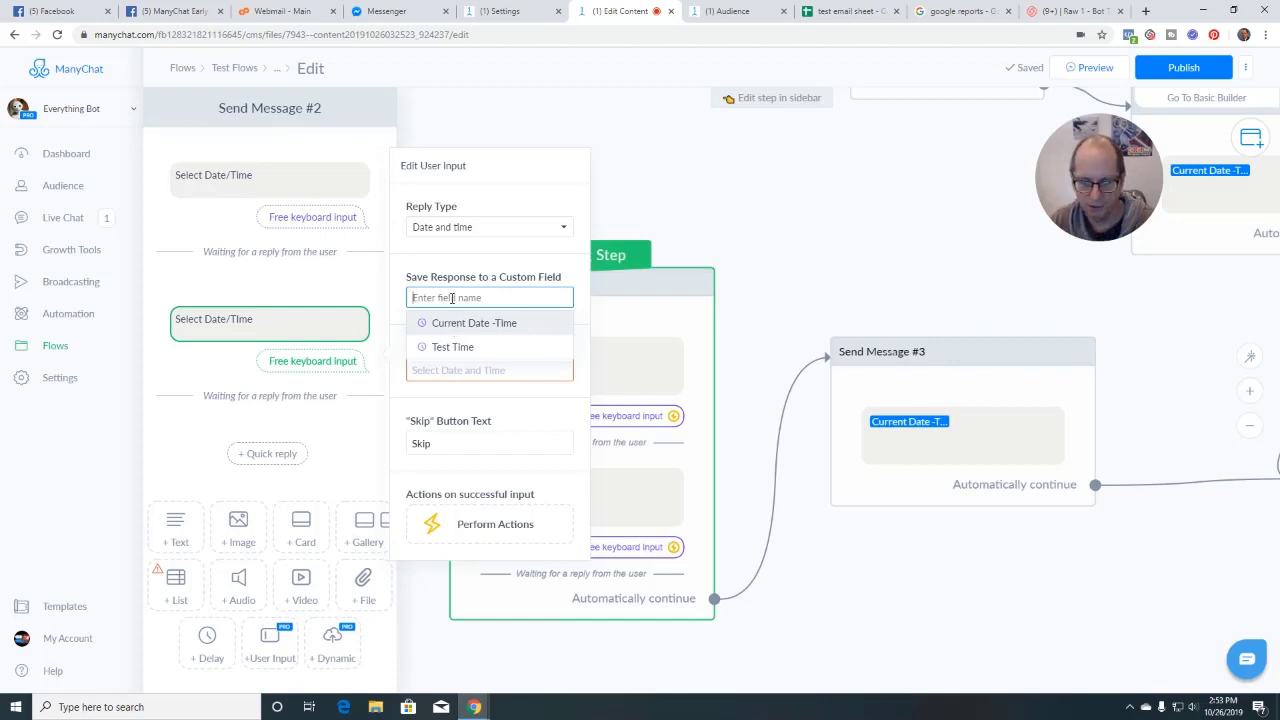
pyautogui.write('Date')
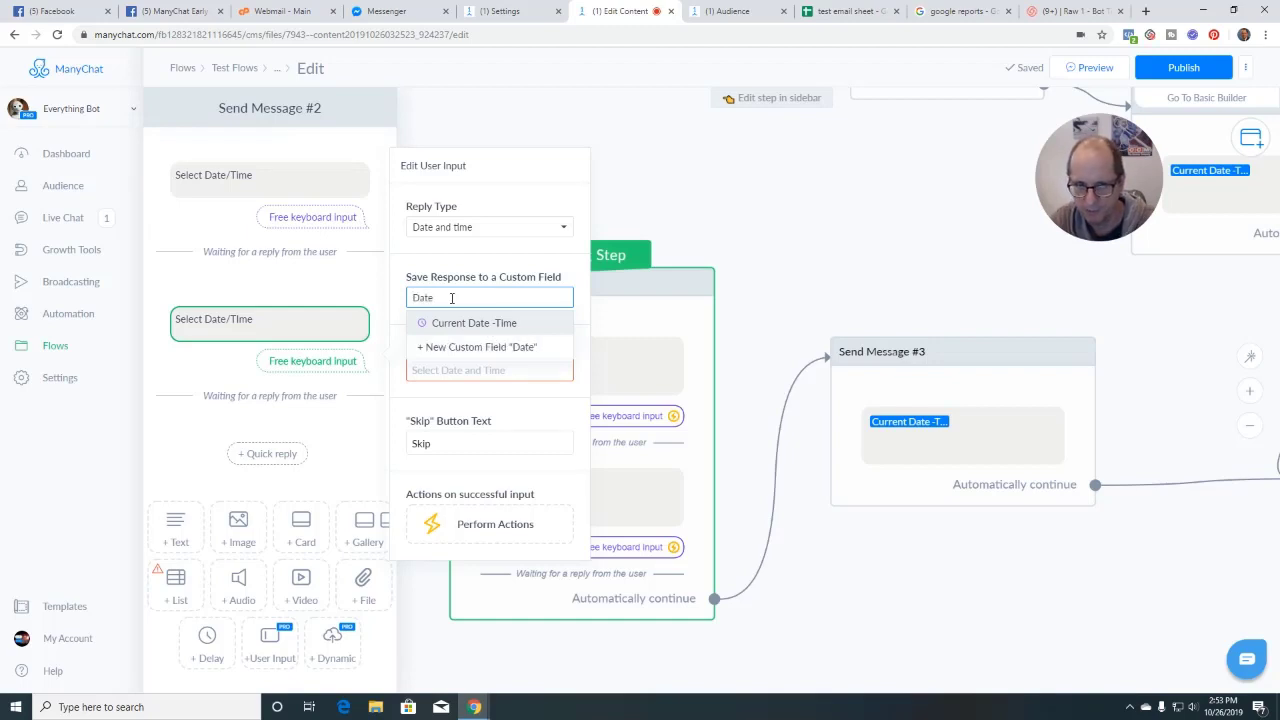
pyautogui.click(468, 347)
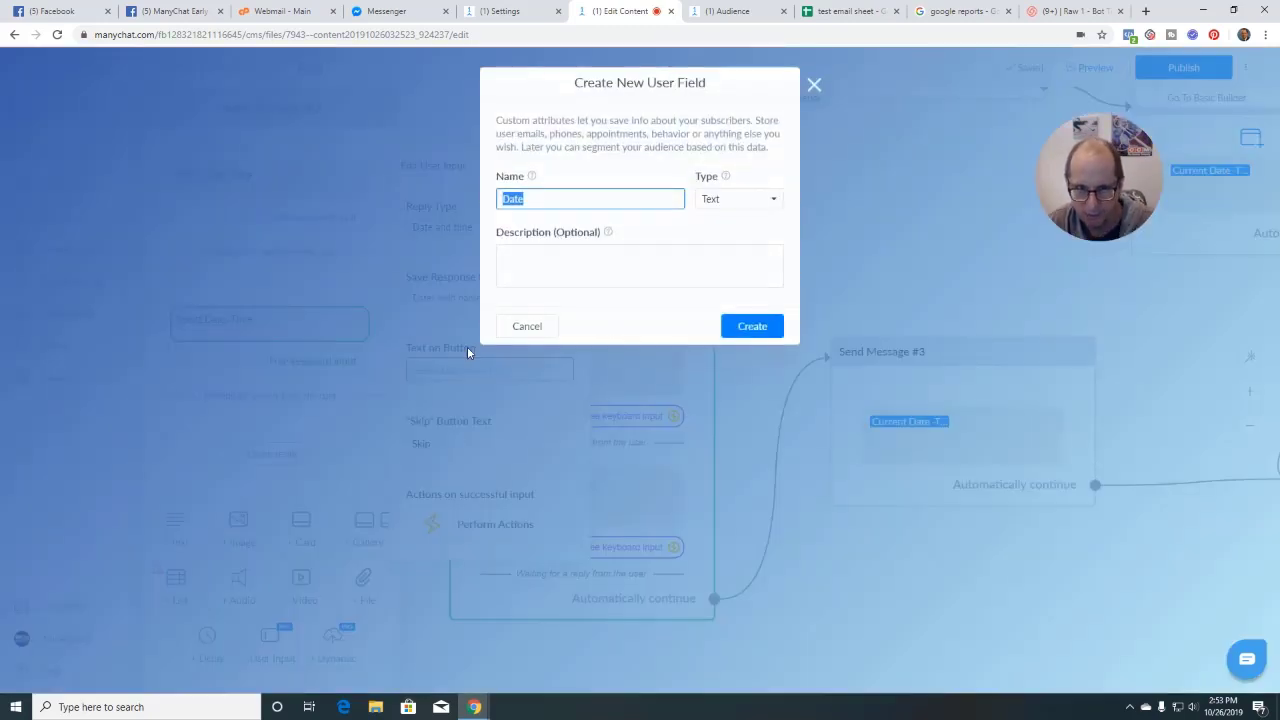
# - Cancel the new Date field and save the response to Current Date -Time instead
pyautogui.click(718, 205)
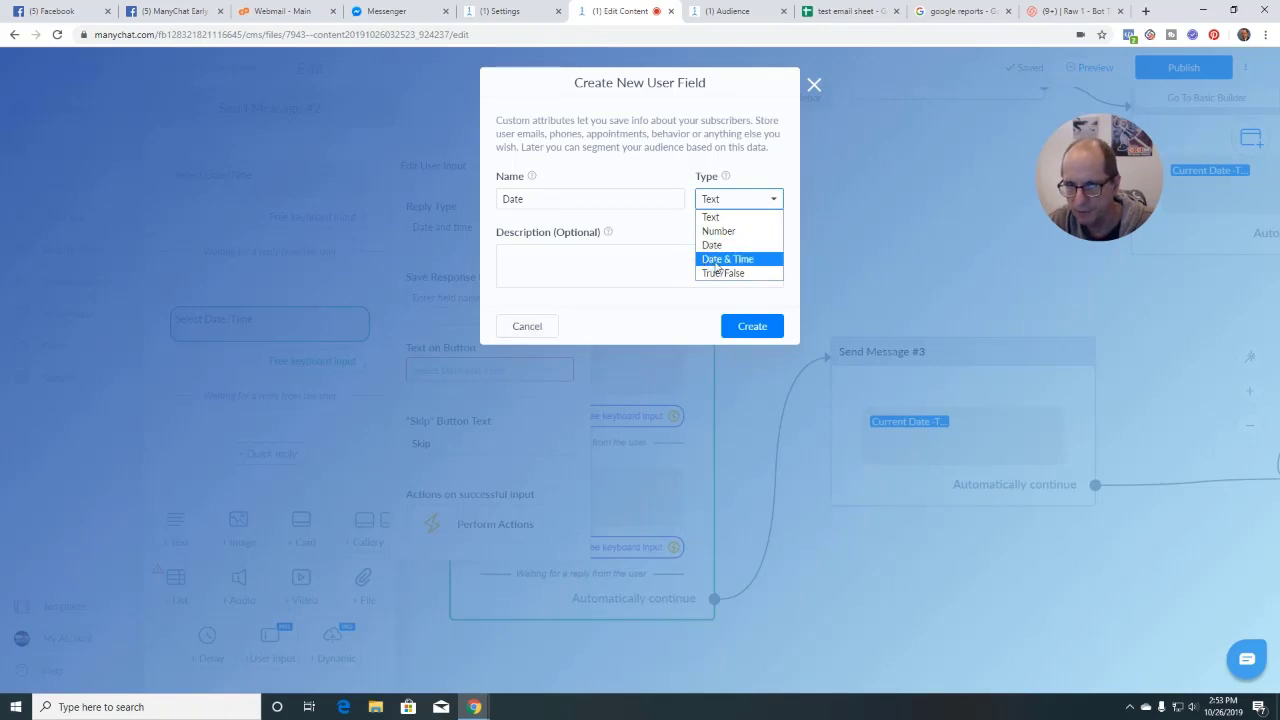
pyautogui.click(531, 328)
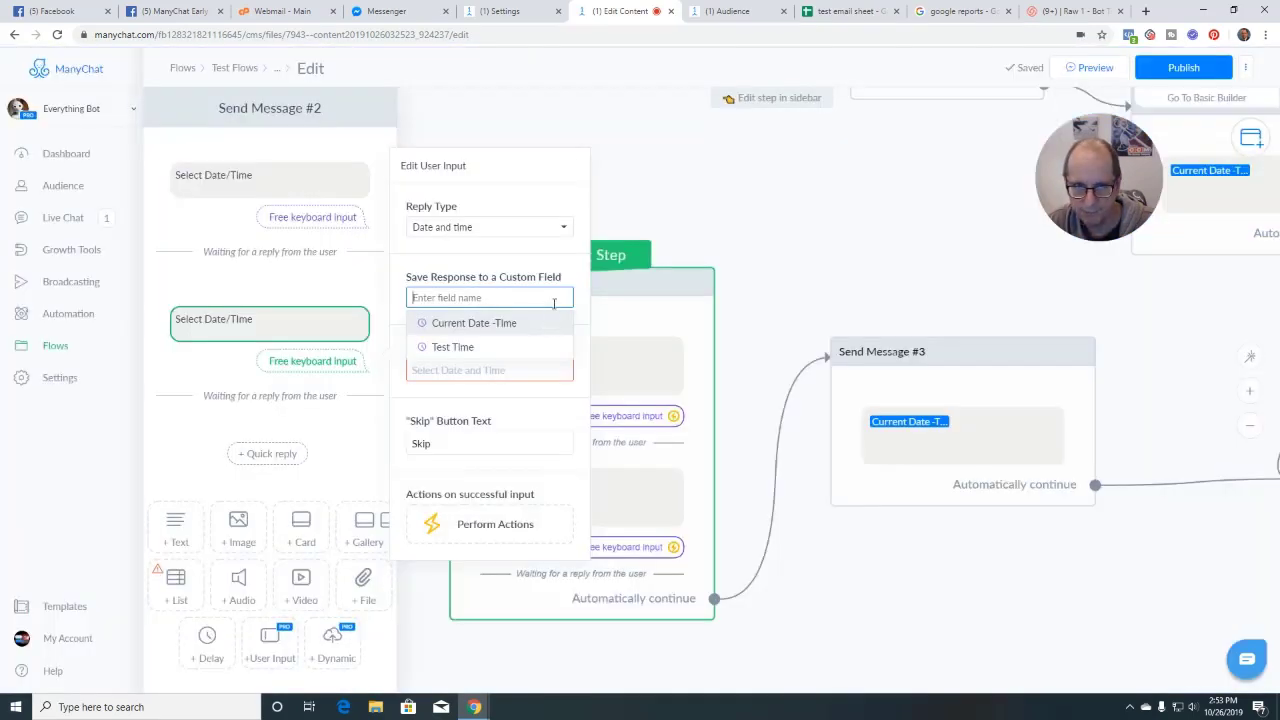
pyautogui.click(480, 331)
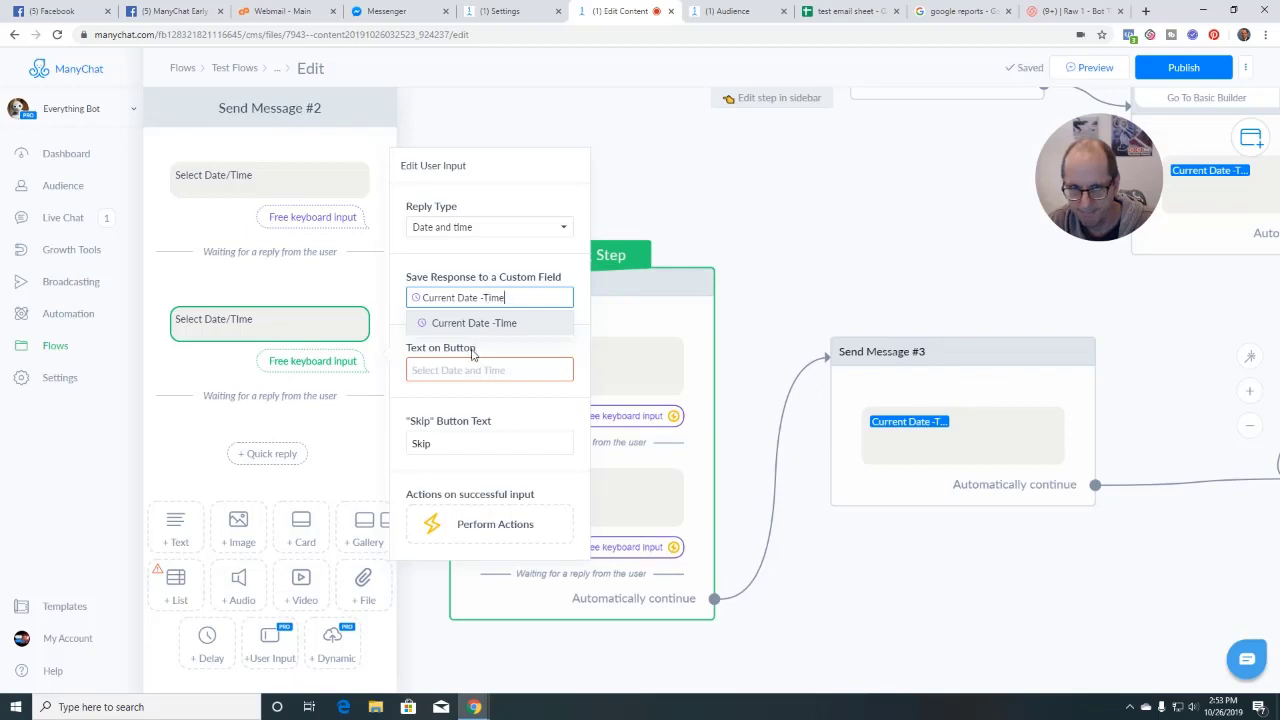
pyautogui.click(435, 392)
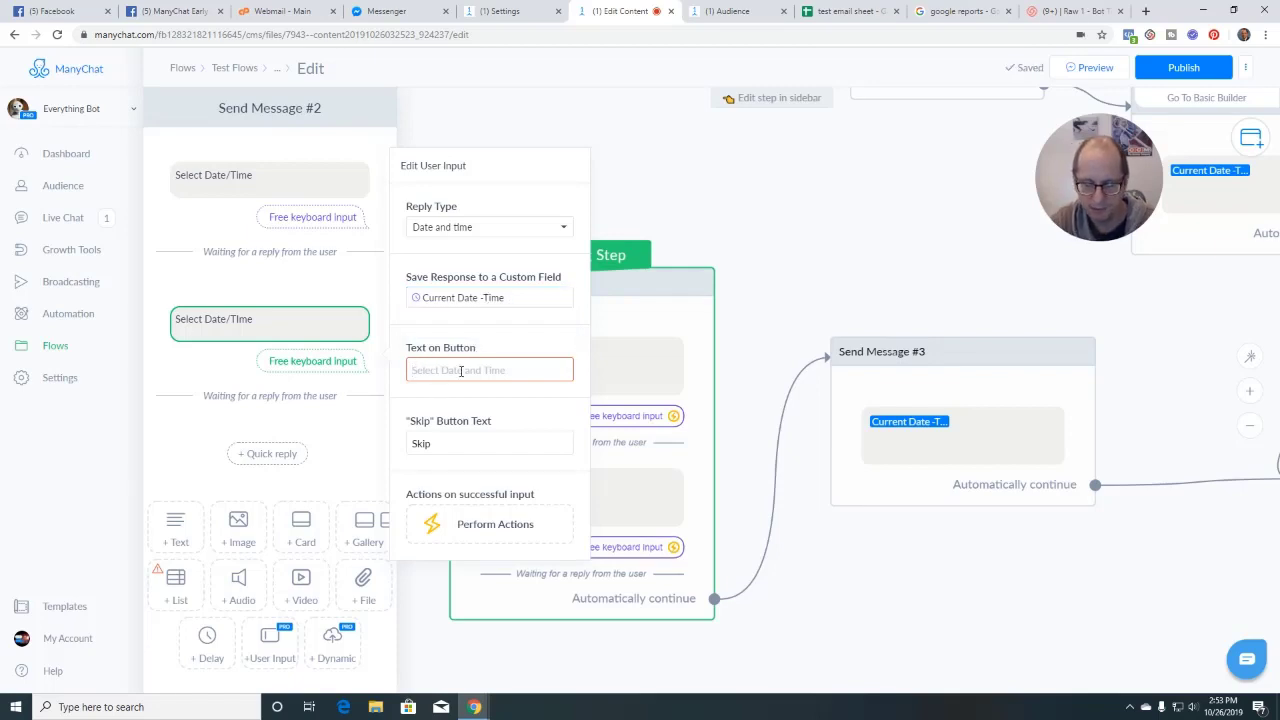
# - Set the button text to 'Tap to select the date/time'
pyautogui.write('S')
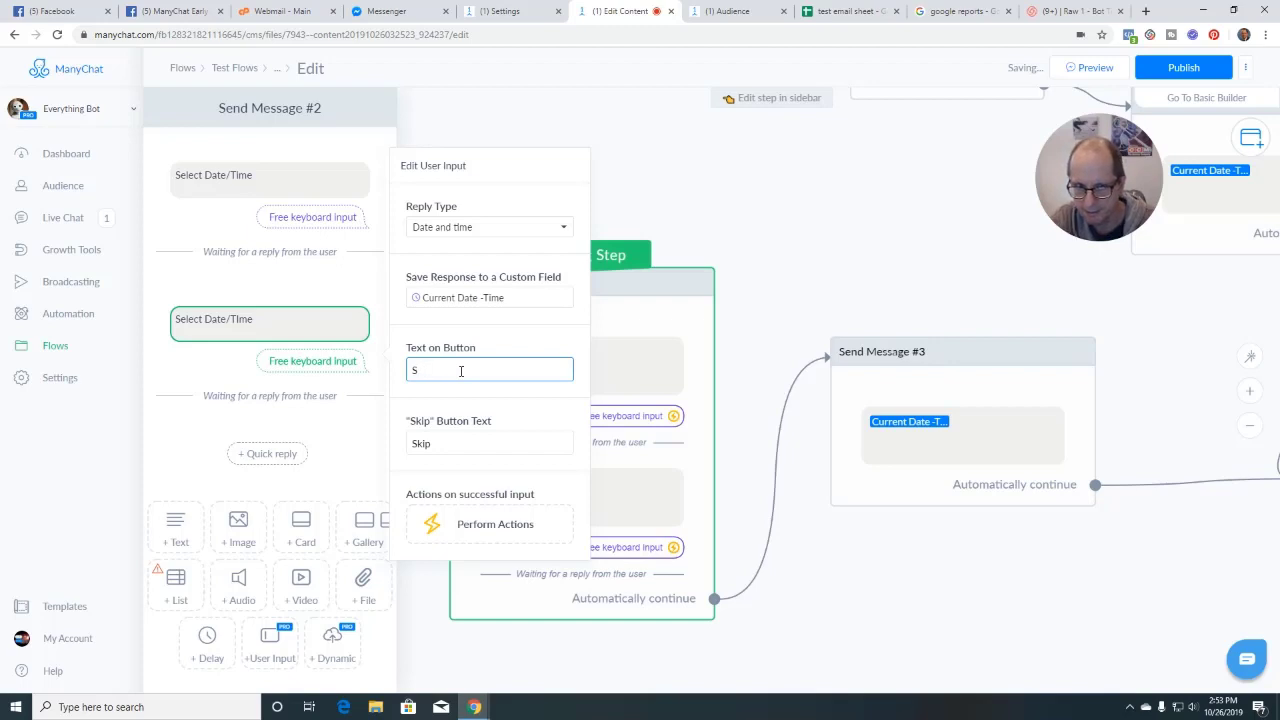
pyautogui.press('BackSpace')
pyautogui.write('Tap to select the date/time')
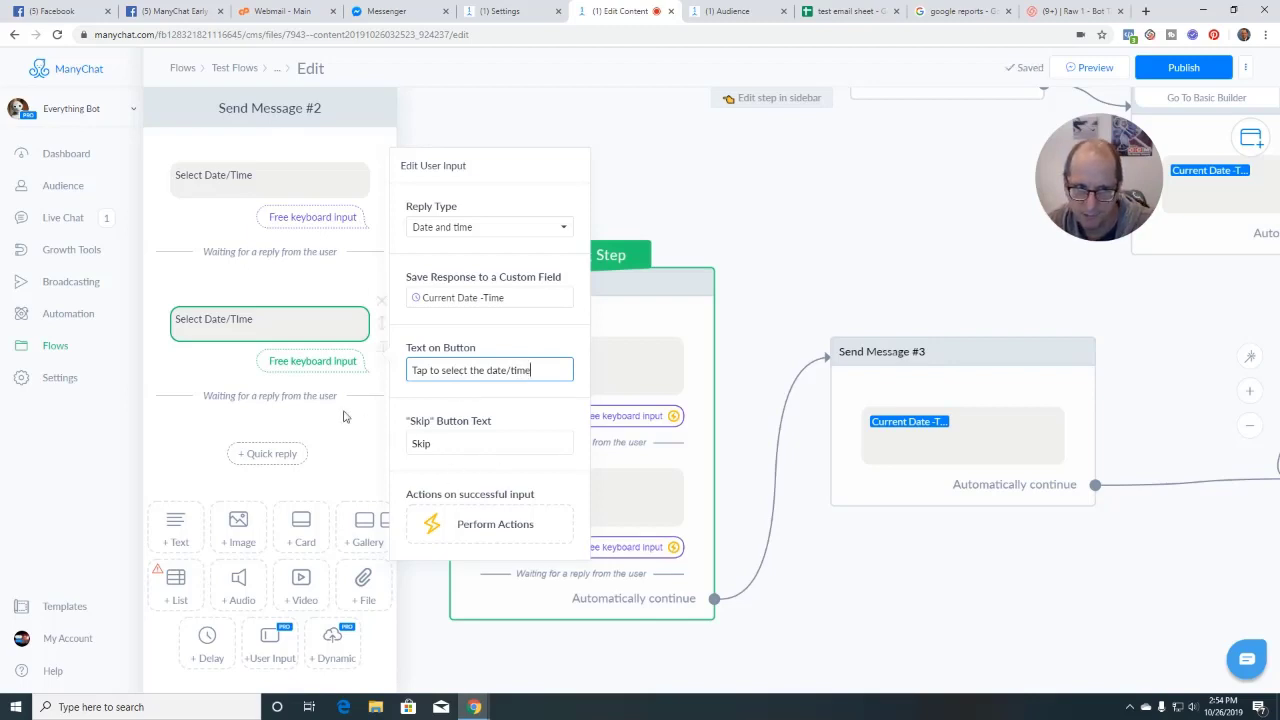
pyautogui.click(238, 373)
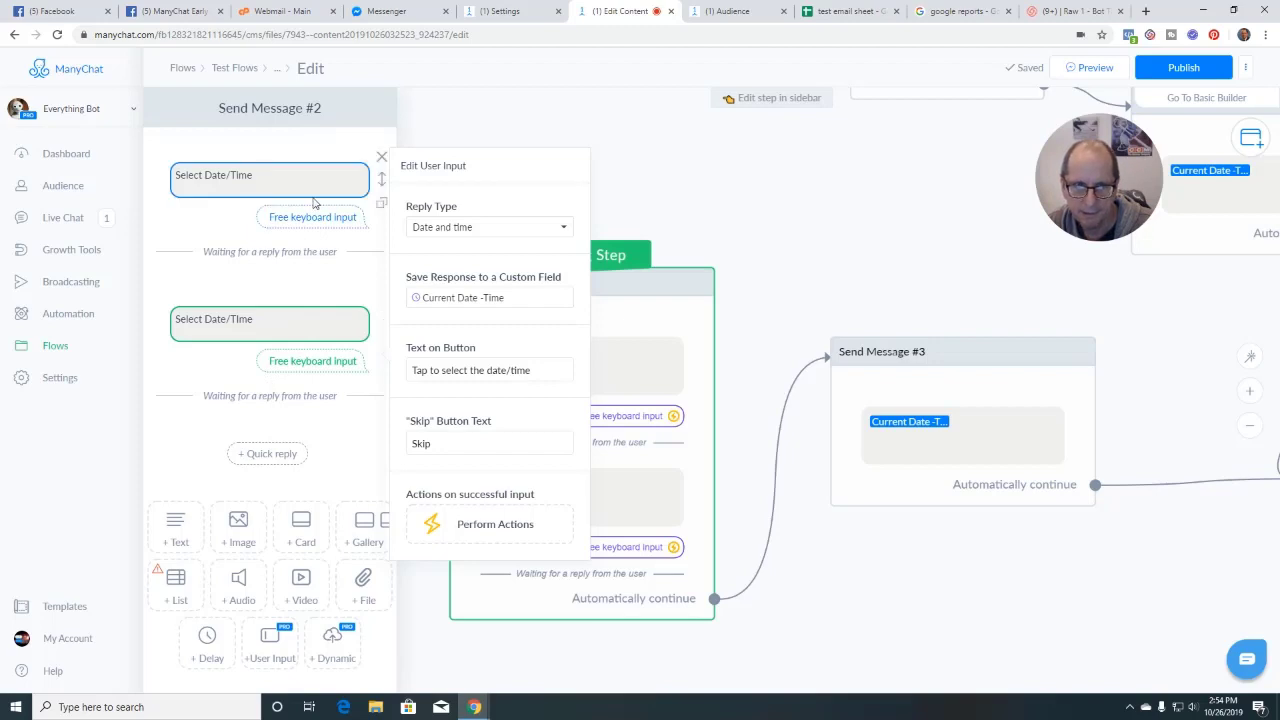
# - Delete the duplicate date/time question and format Send Message #3's Current Date -Time as 2016-01-02, 03:04pm
pyautogui.click(381, 159)
pyautogui.click(729, 139)
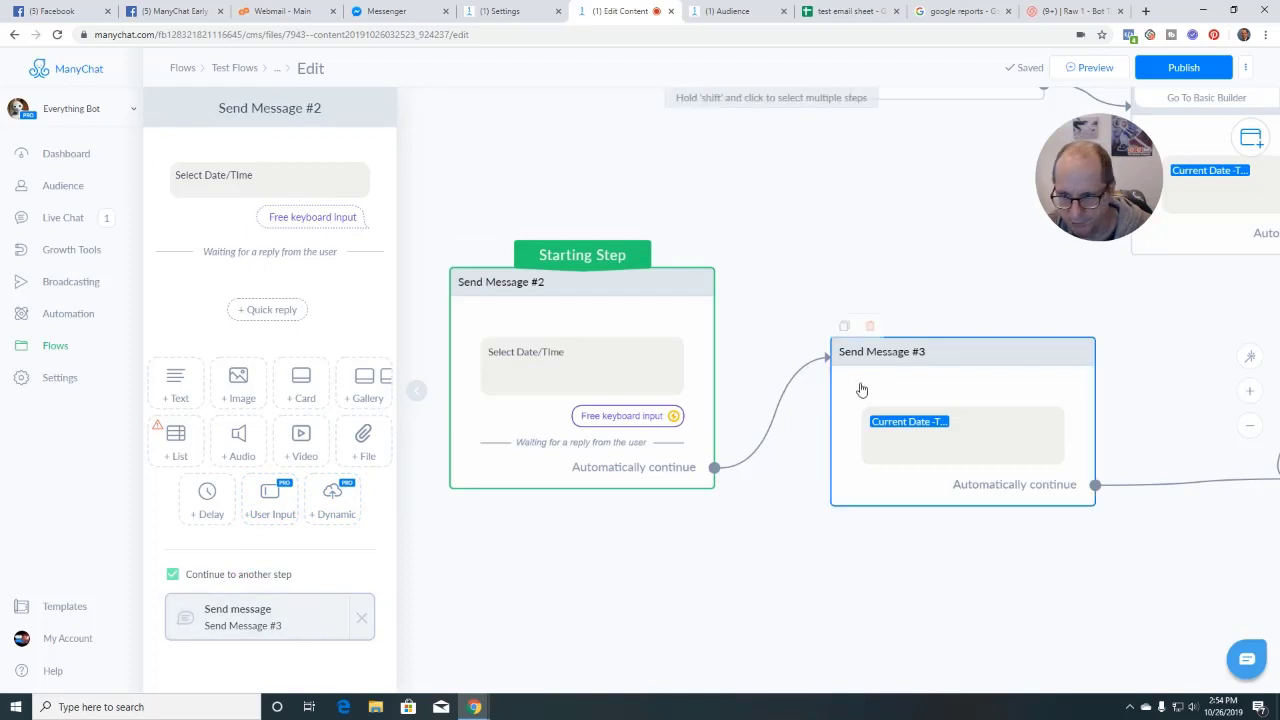
pyautogui.click(926, 442)
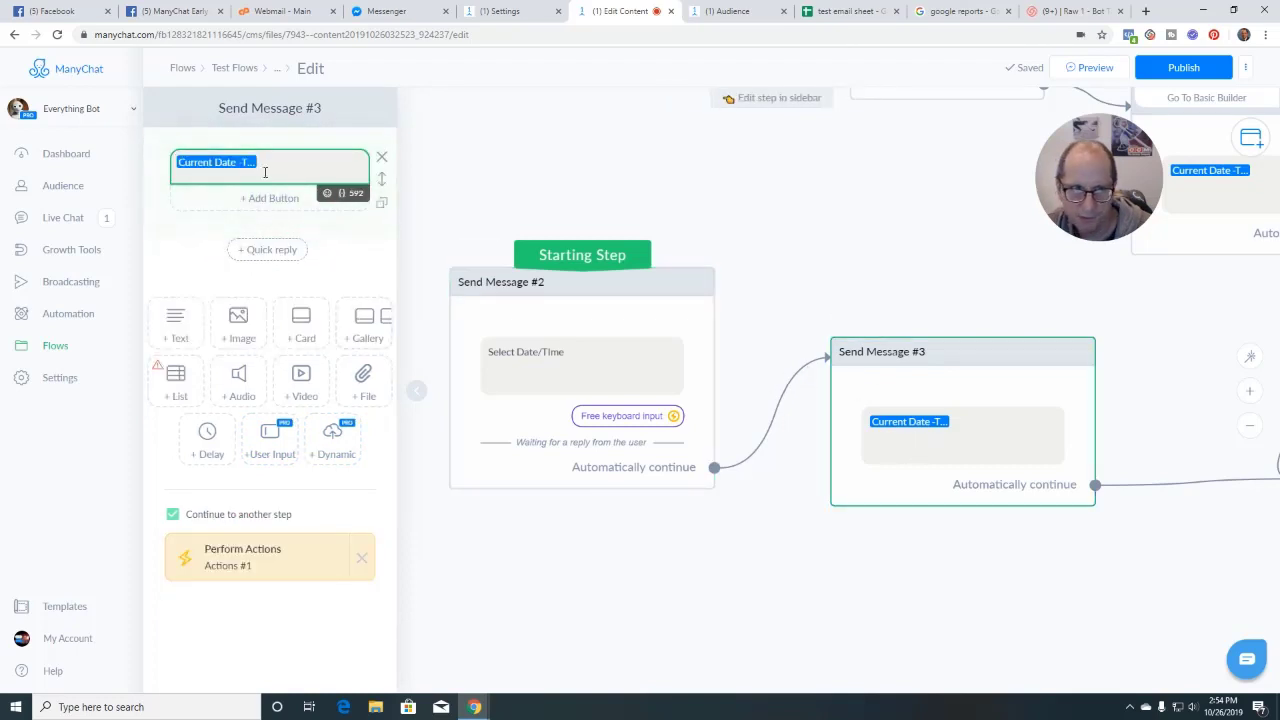
pyautogui.click(218, 165)
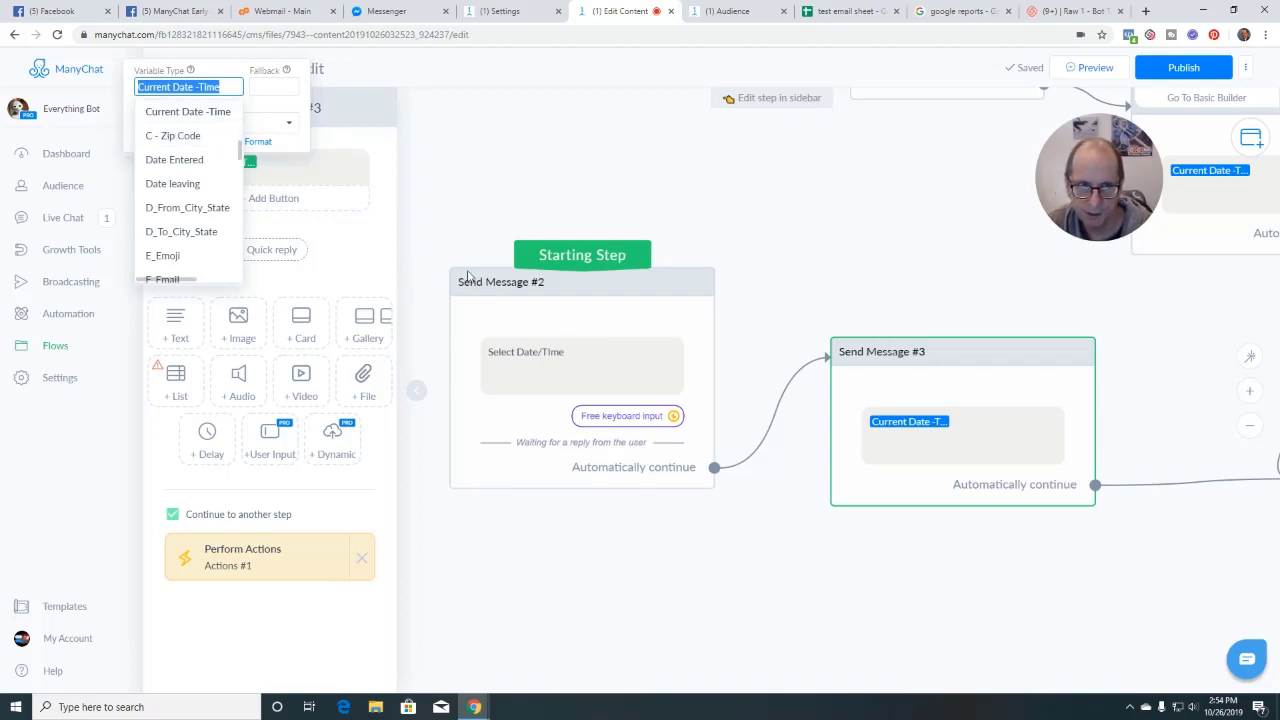
pyautogui.click(268, 124)
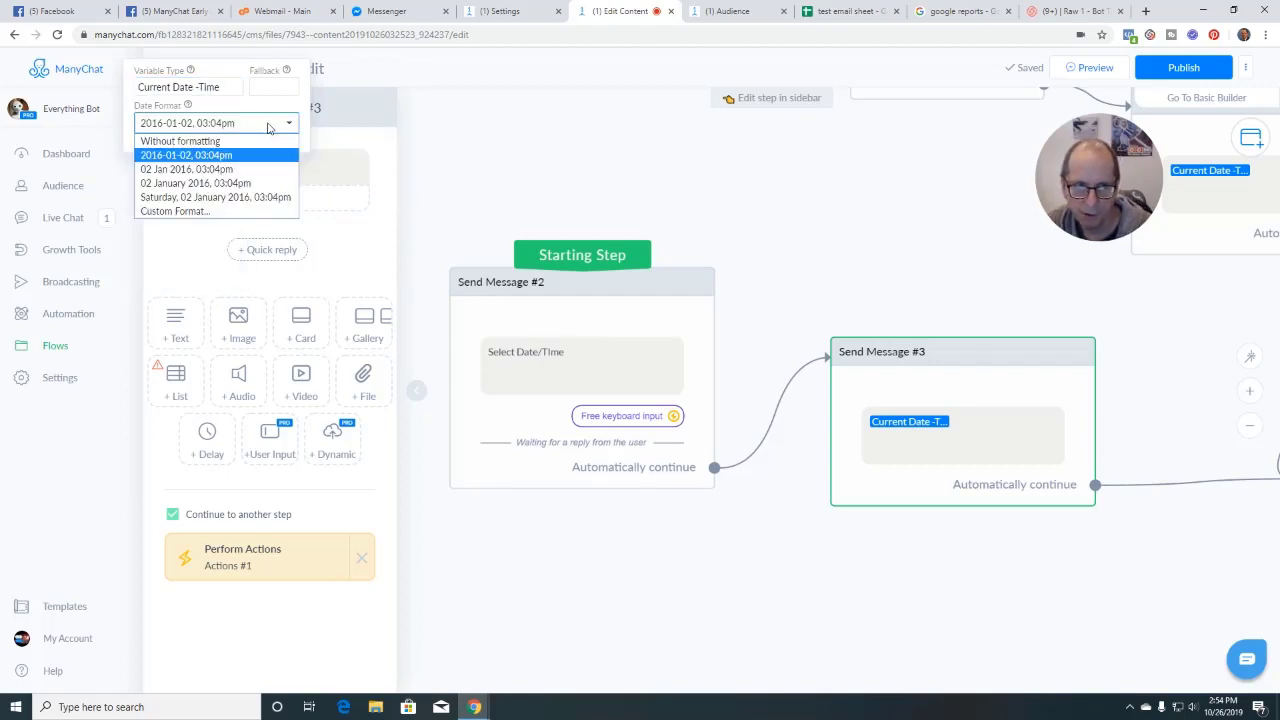
pyautogui.click(174, 160)
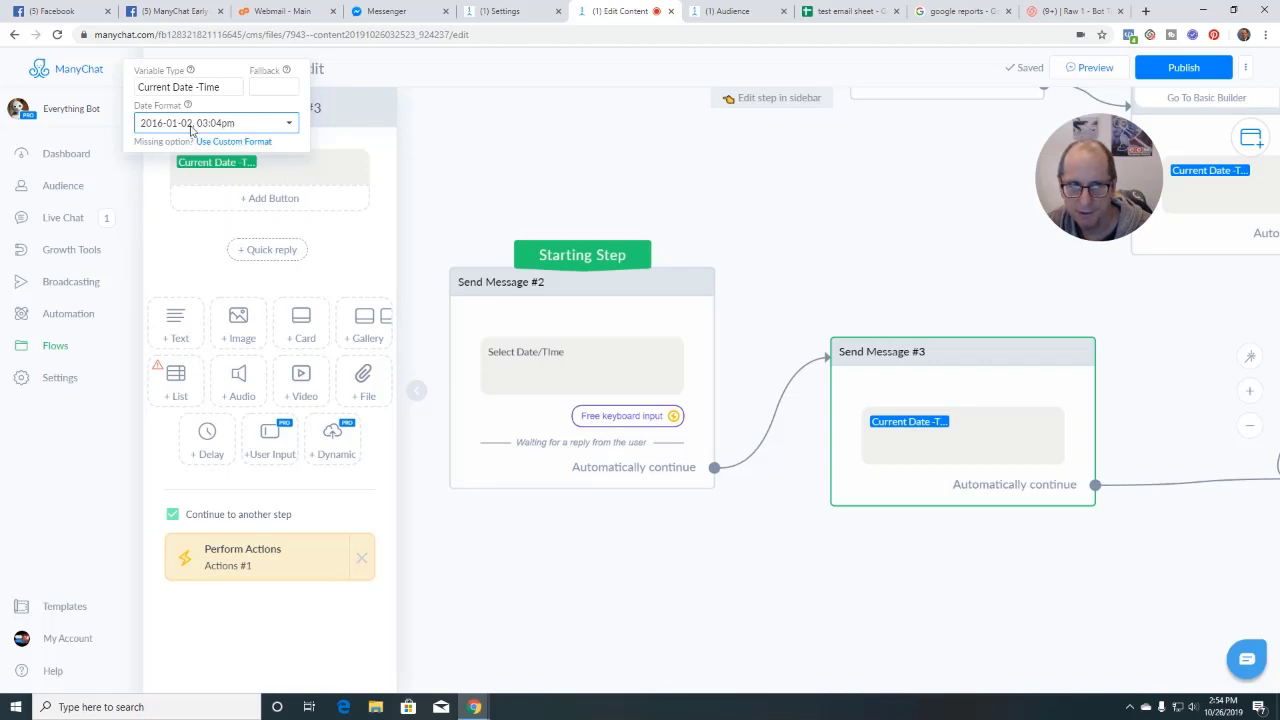
pyautogui.click(800, 478)
pyautogui.moveTo(743, 512); pyautogui.dragTo(642, 507)
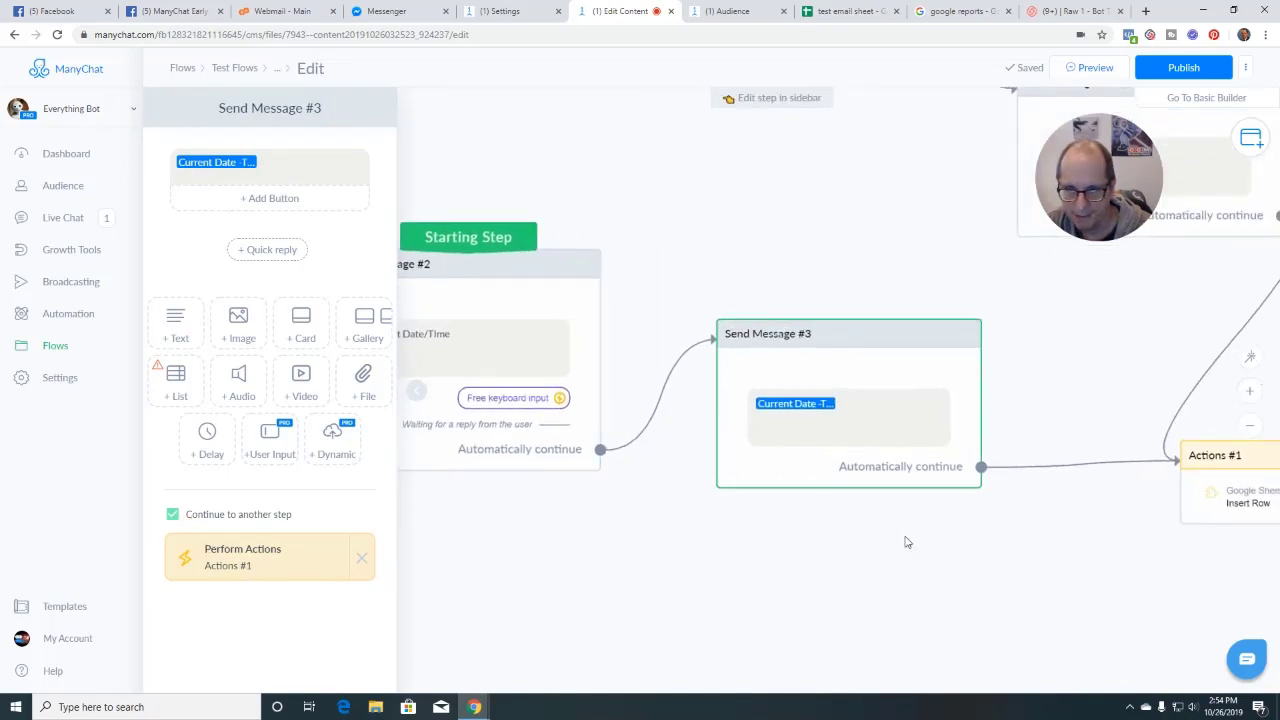
pyautogui.moveTo(905, 542); pyautogui.dragTo(615, 502)
# - In Actions #1, add a second Google Sheets action, then delete it
pyautogui.click(982, 451)
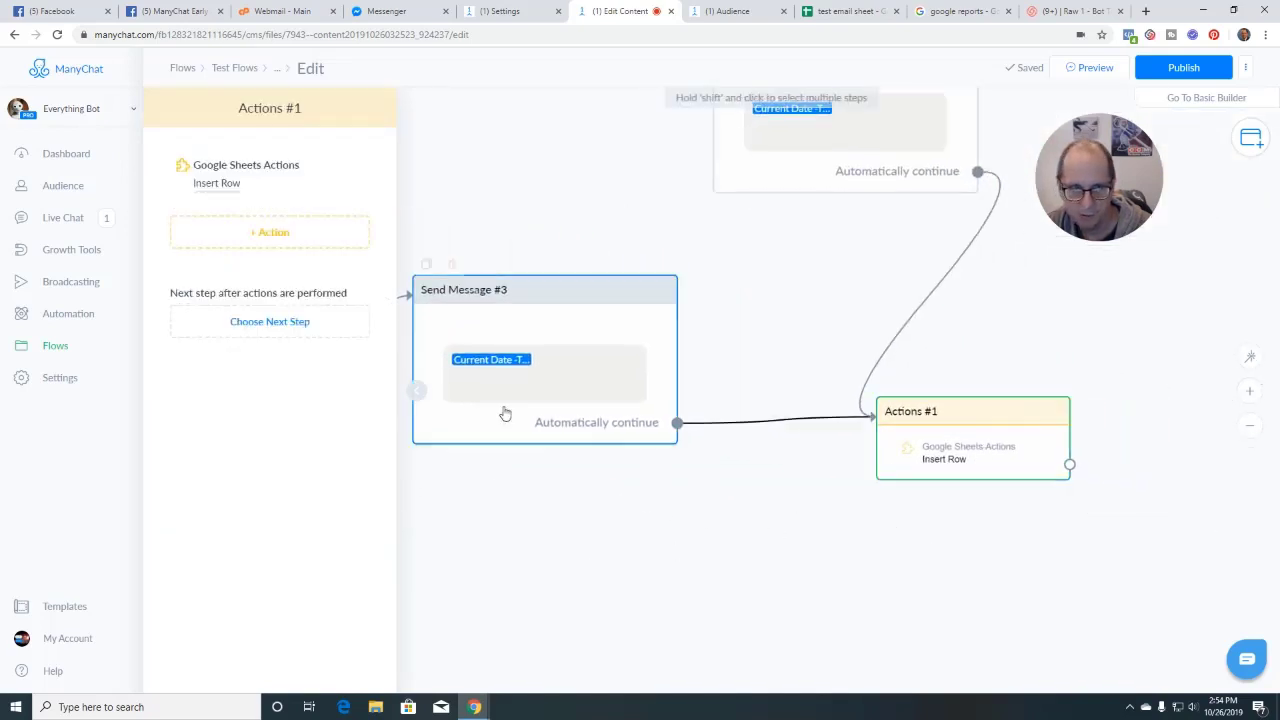
pyautogui.click(262, 241)
pyautogui.scroll(-3, 255, 405)
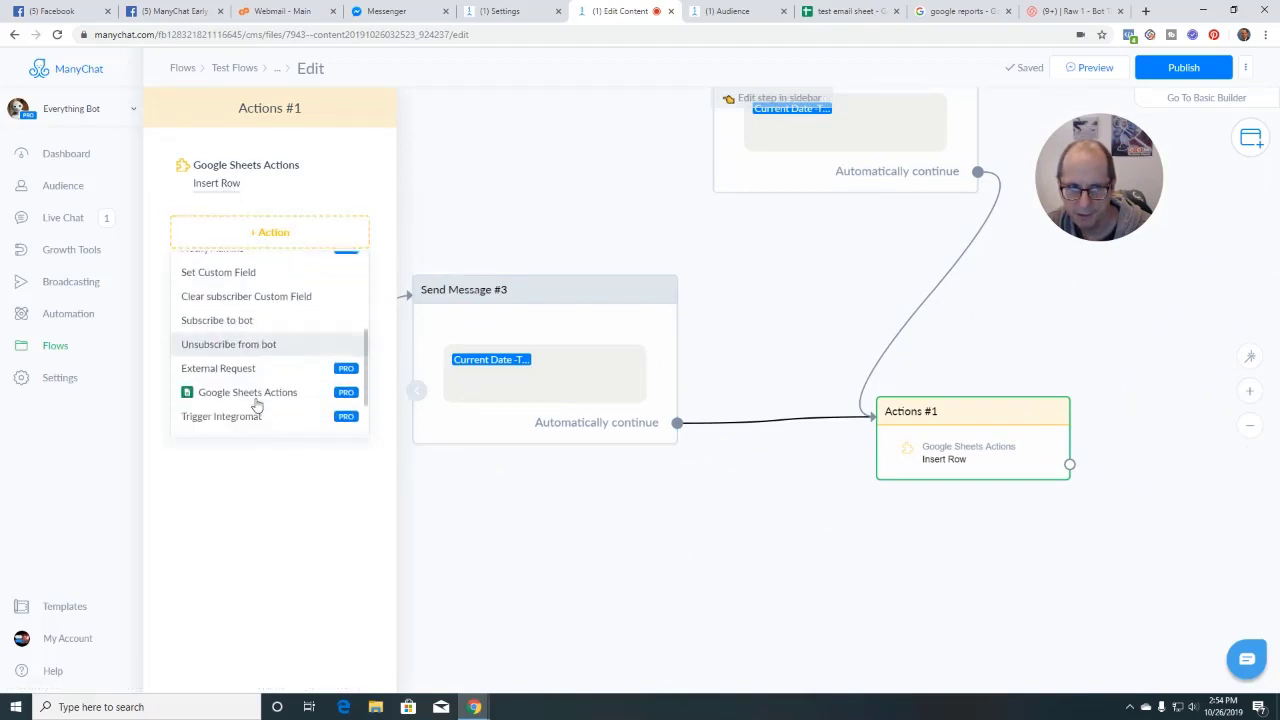
pyautogui.click(242, 382)
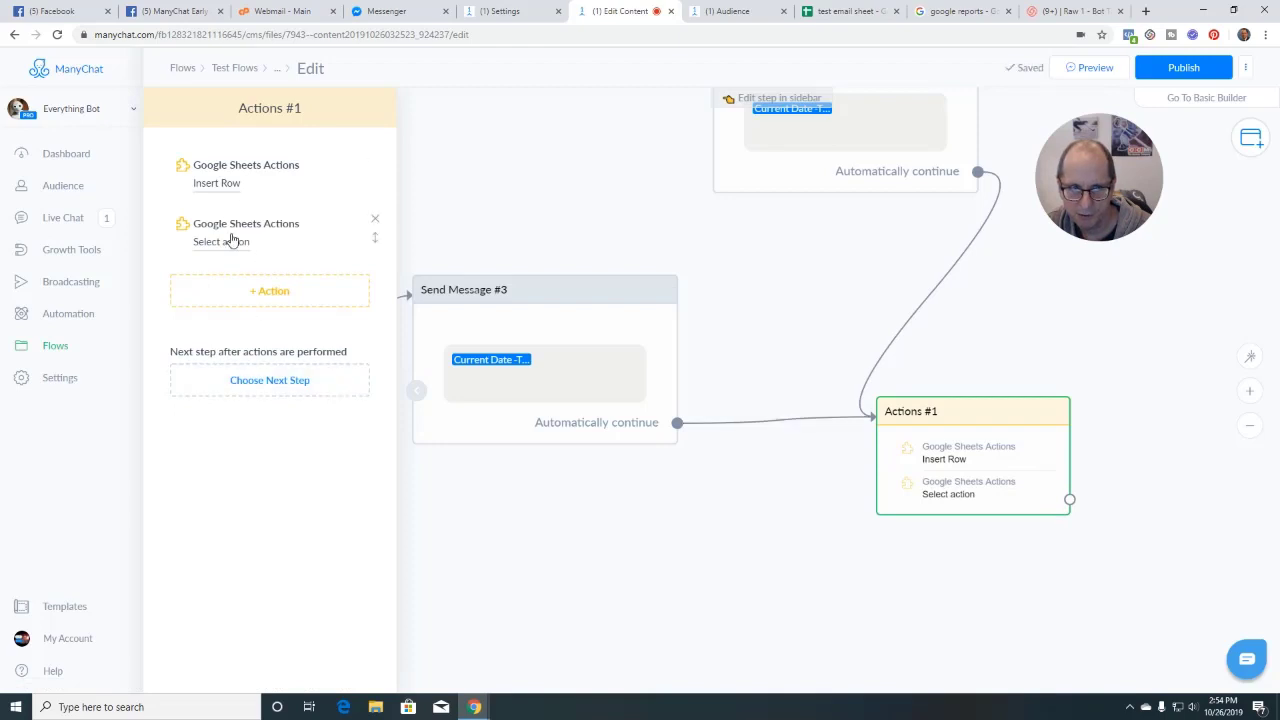
pyautogui.click(375, 221)
pyautogui.click(748, 124)
# - Confirm Insert Row targets 'test email sheet' / Sheet1 with Current Date -Time mapped to date/time
pyautogui.click(246, 185)
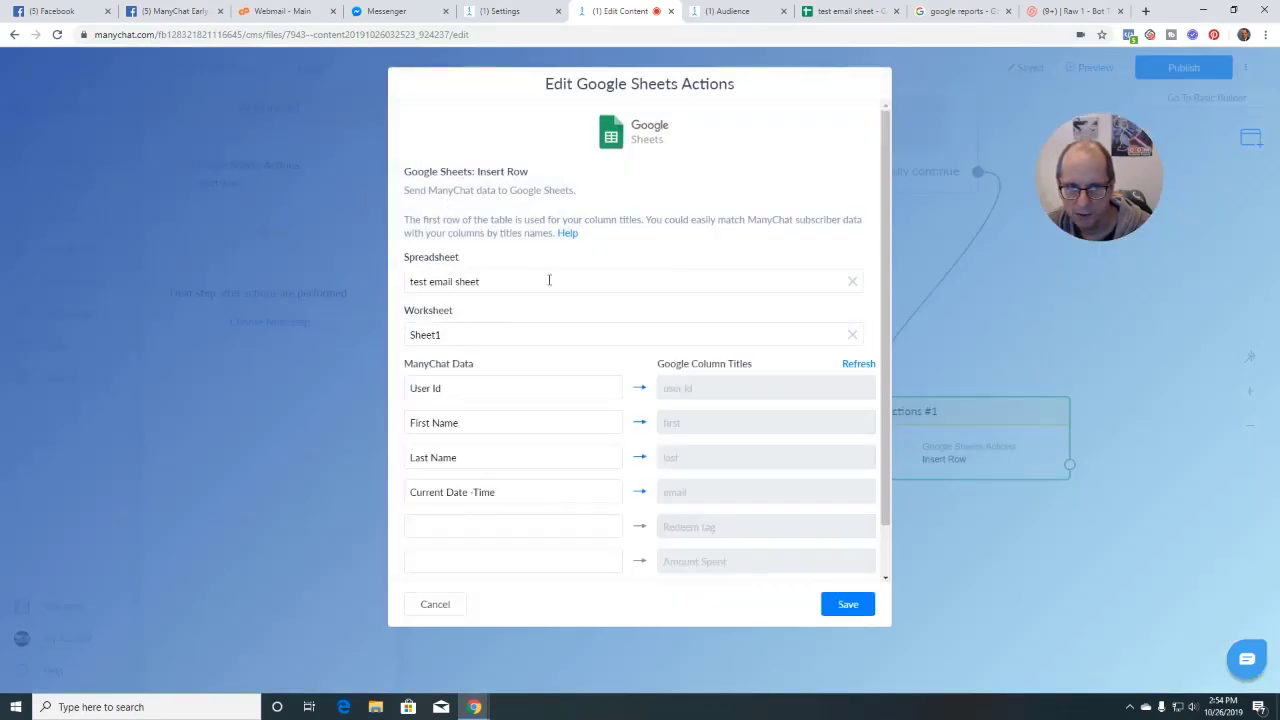
pyautogui.click(503, 283)
pyautogui.click(545, 266)
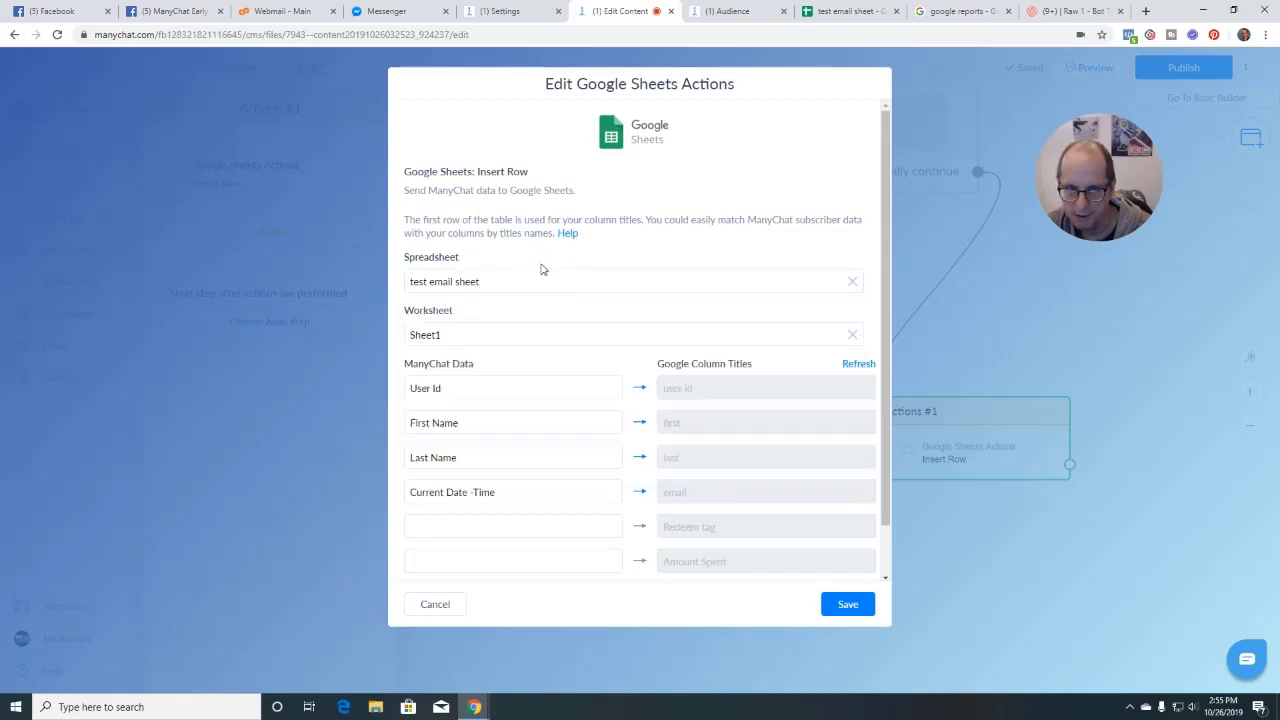
pyautogui.click(470, 336)
pyautogui.click(528, 316)
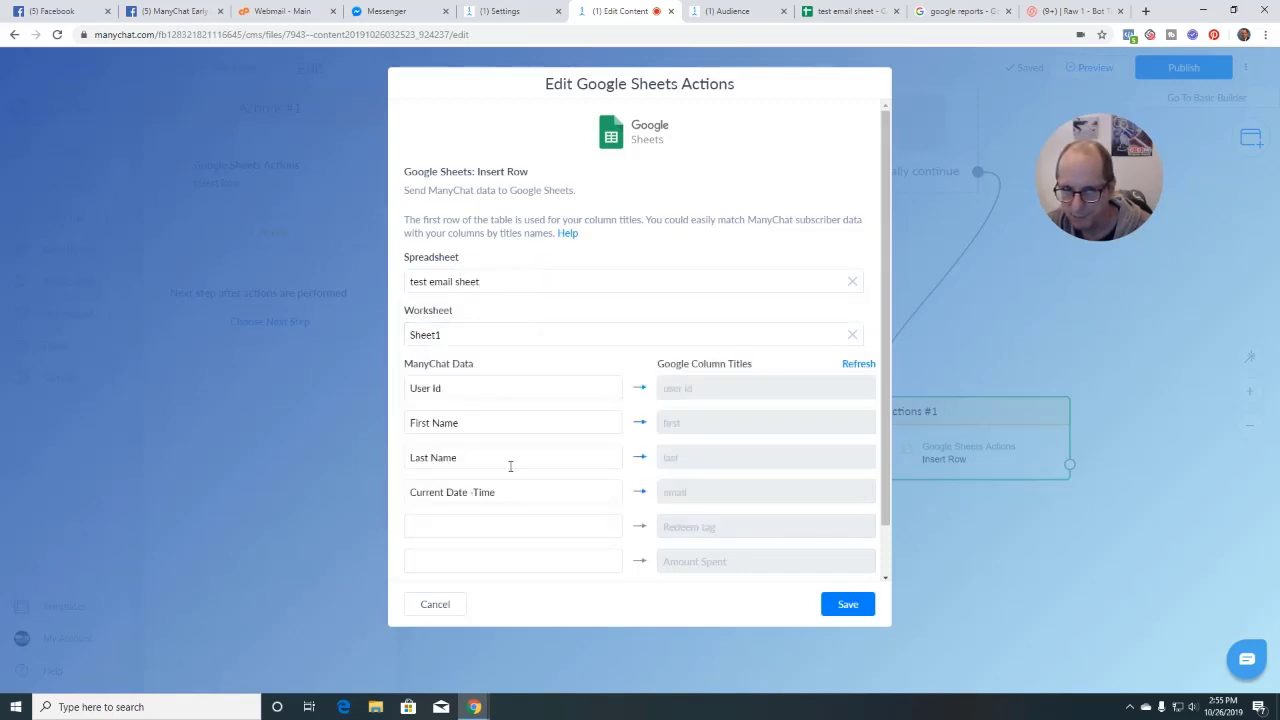
pyautogui.scroll(-1, 565, 522)
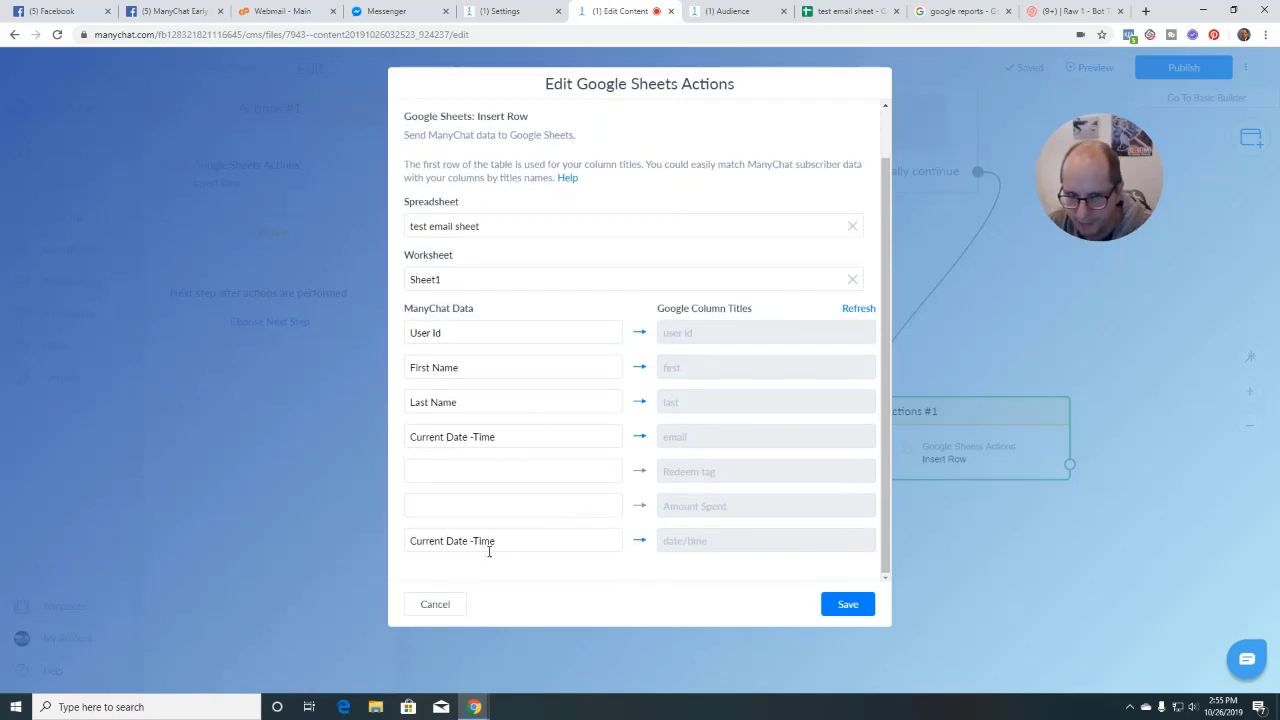
pyautogui.click(845, 12)
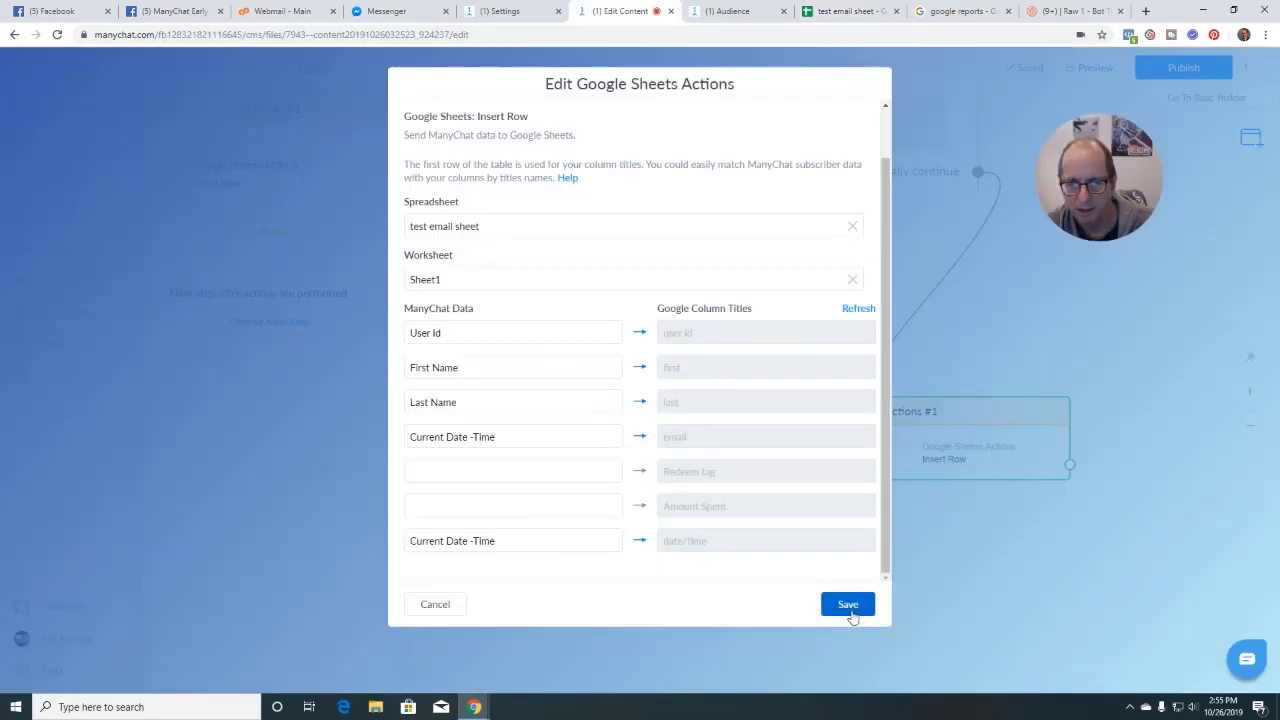
# - Save the Insert Row action and confirm Send Message #3 still shows Current Date -Time
pyautogui.click(847, 605)
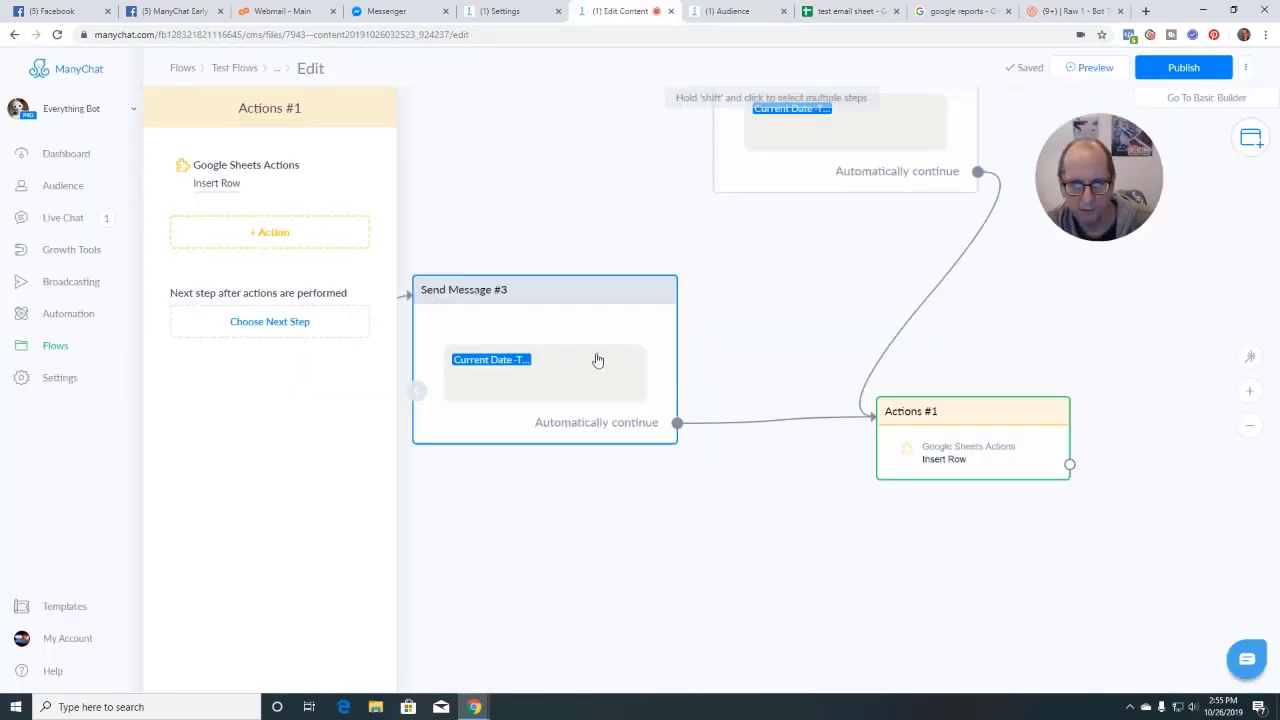
pyautogui.click(508, 372)
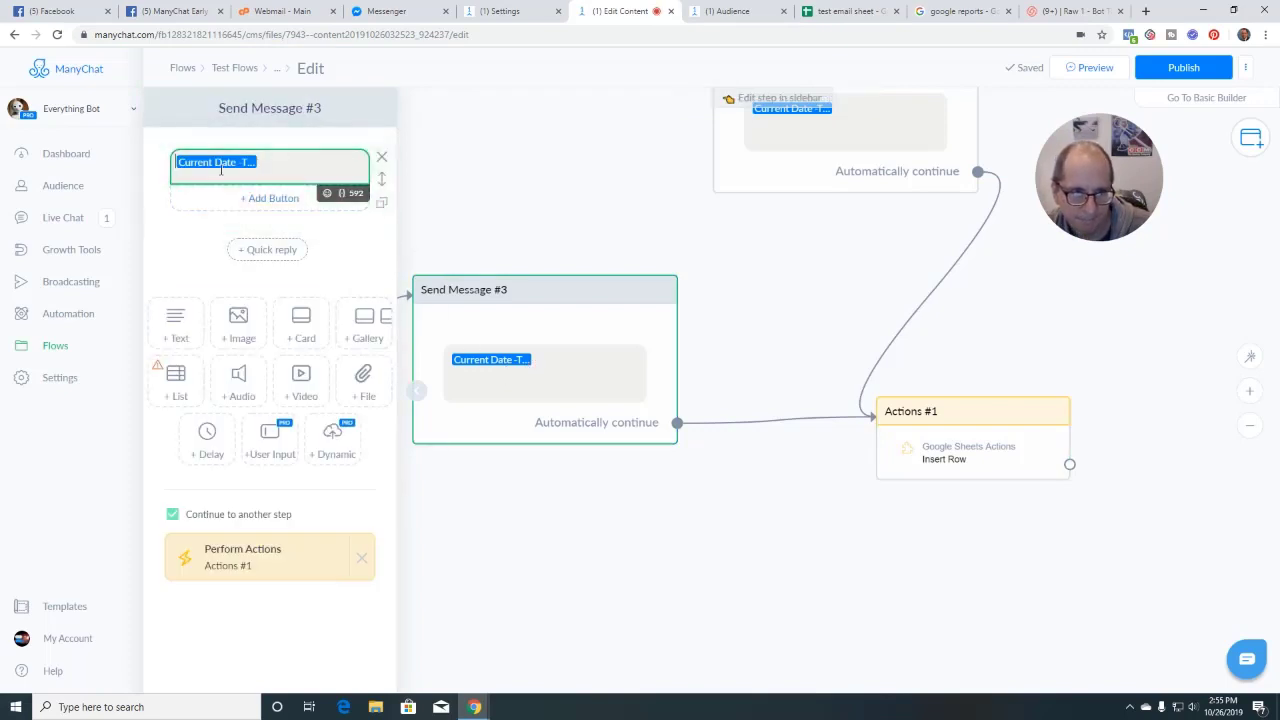
pyautogui.click(222, 164)
pyautogui.click(282, 150)
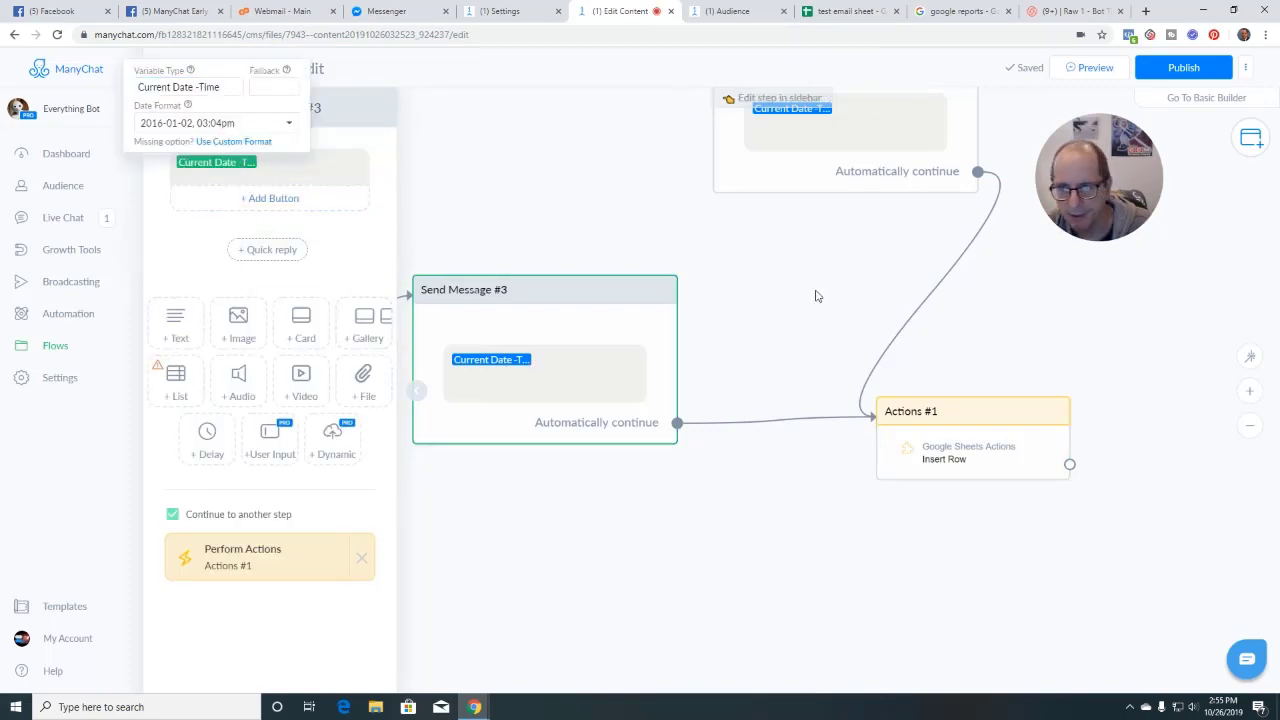
pyautogui.click(793, 347)
pyautogui.click(420, 398)
# - Publish the flow and send a preview to Messenger
pyautogui.moveTo(306, 317); pyautogui.dragTo(548, 317)
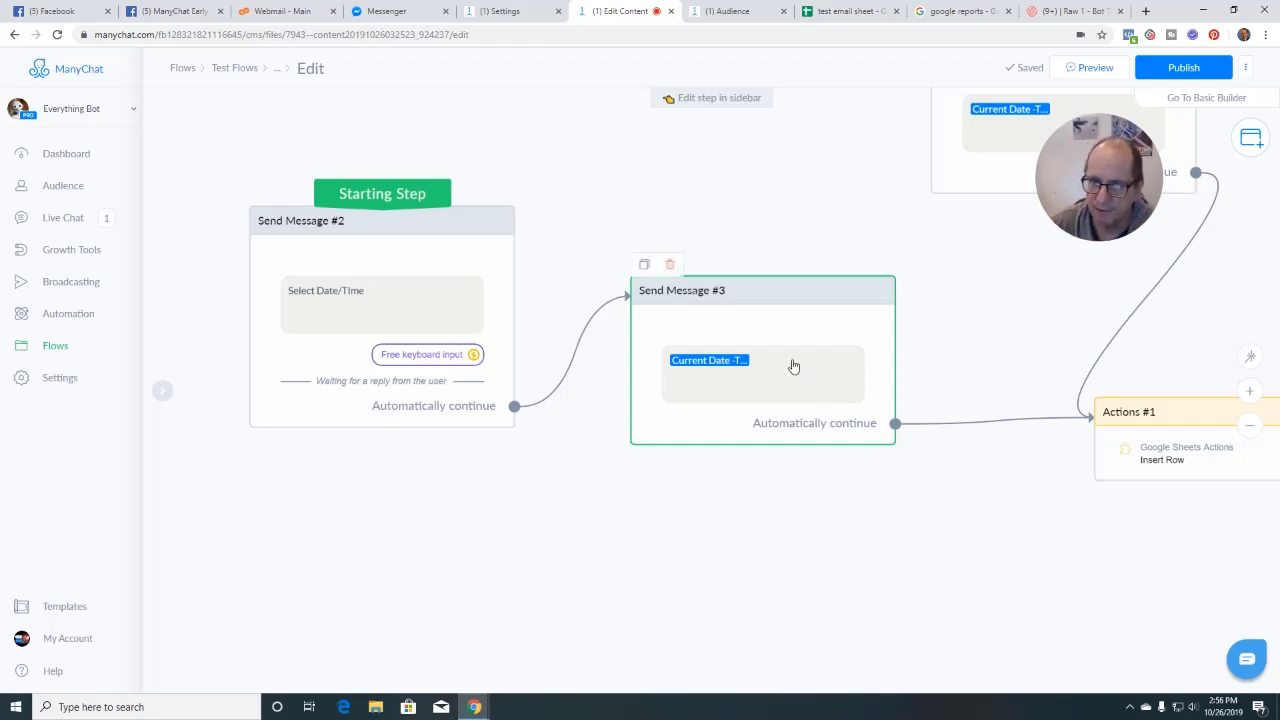
pyautogui.moveTo(906, 497); pyautogui.dragTo(615, 483)
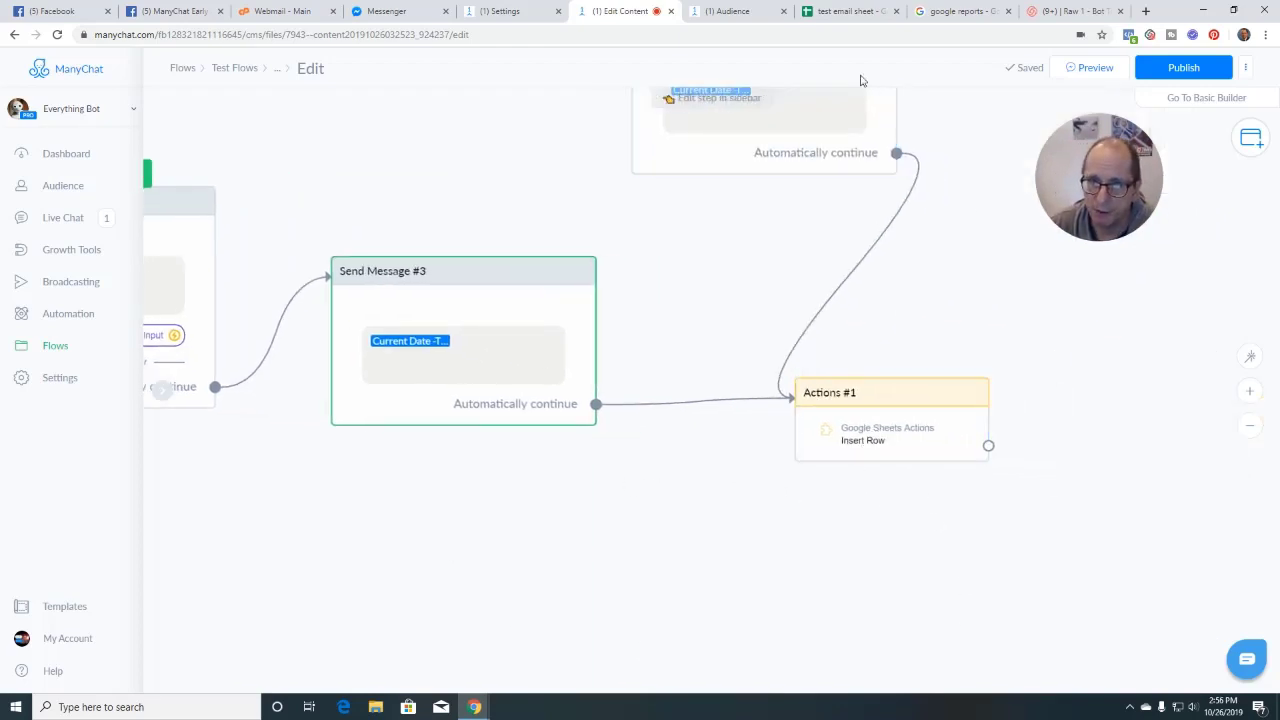
pyautogui.moveTo(761, 246); pyautogui.dragTo(892, 338)
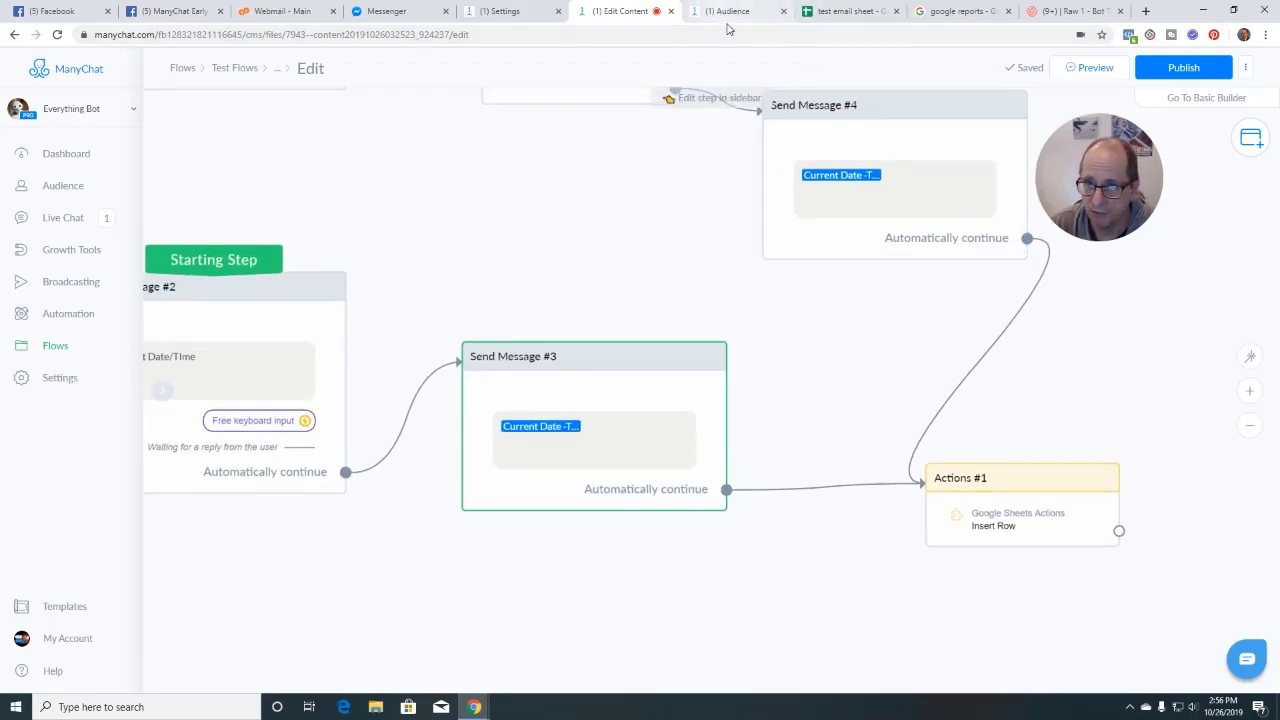
pyautogui.click(1181, 67)
pyautogui.click(1085, 72)
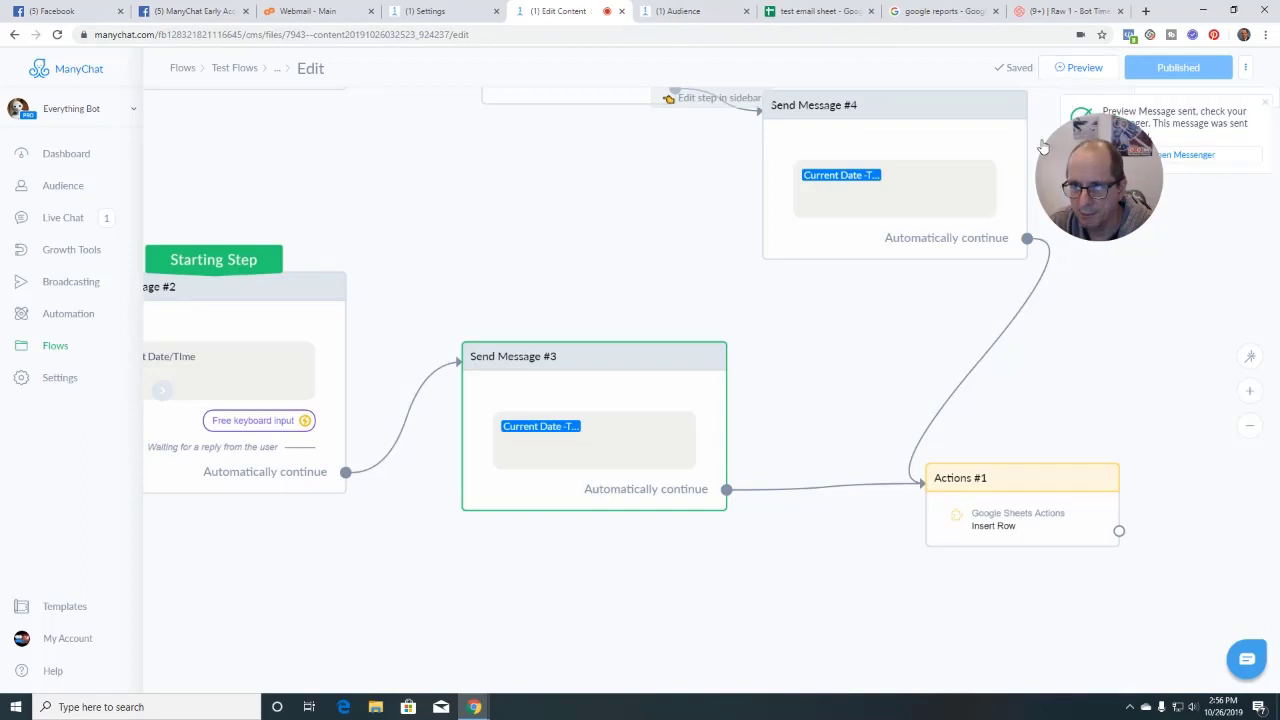
# - Resend the preview and answer the Messenger date prompt with Thu, Oct 31, 9:00 PM
pyautogui.click(1086, 72)
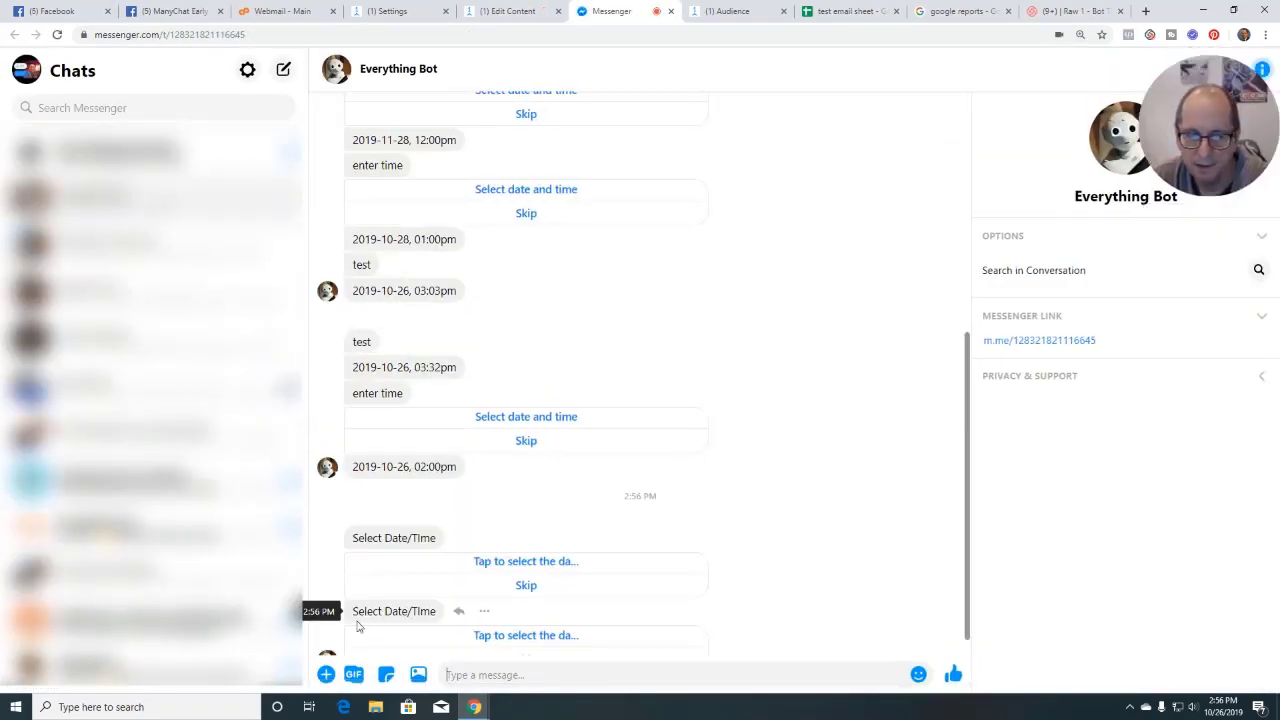
pyautogui.scroll(-1, 394, 623)
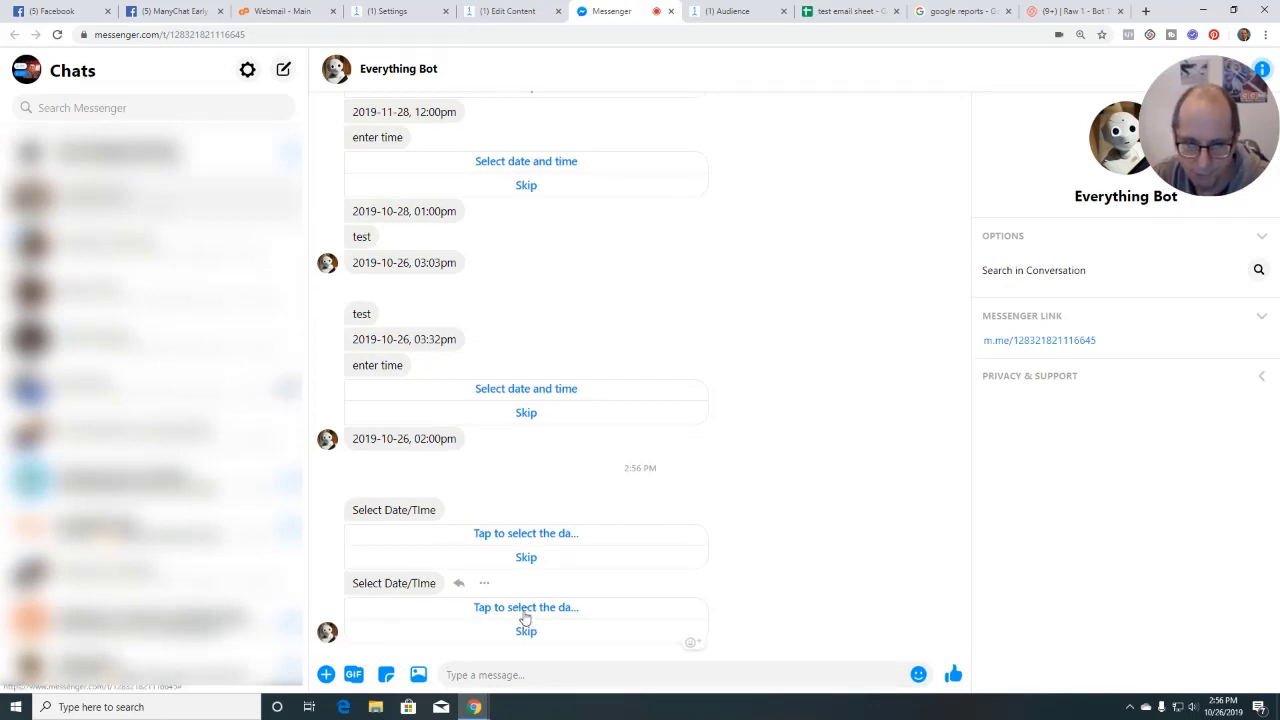
pyautogui.click(524, 608)
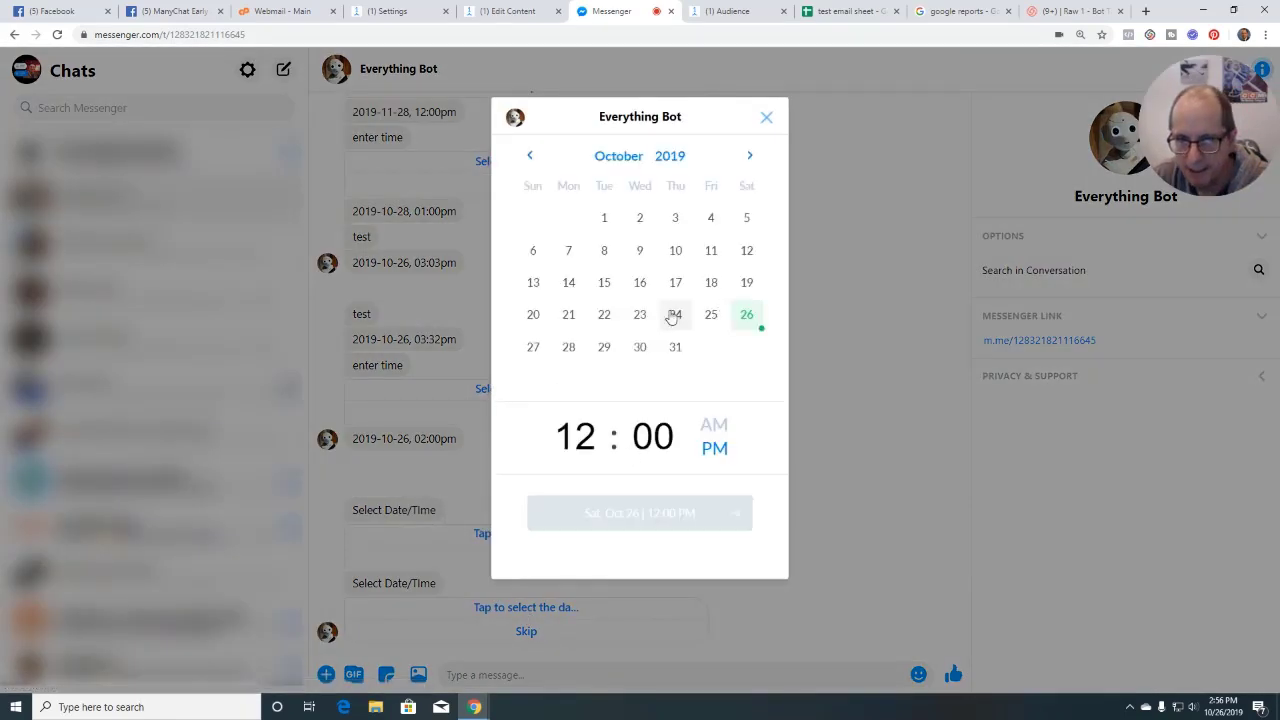
pyautogui.click(672, 354)
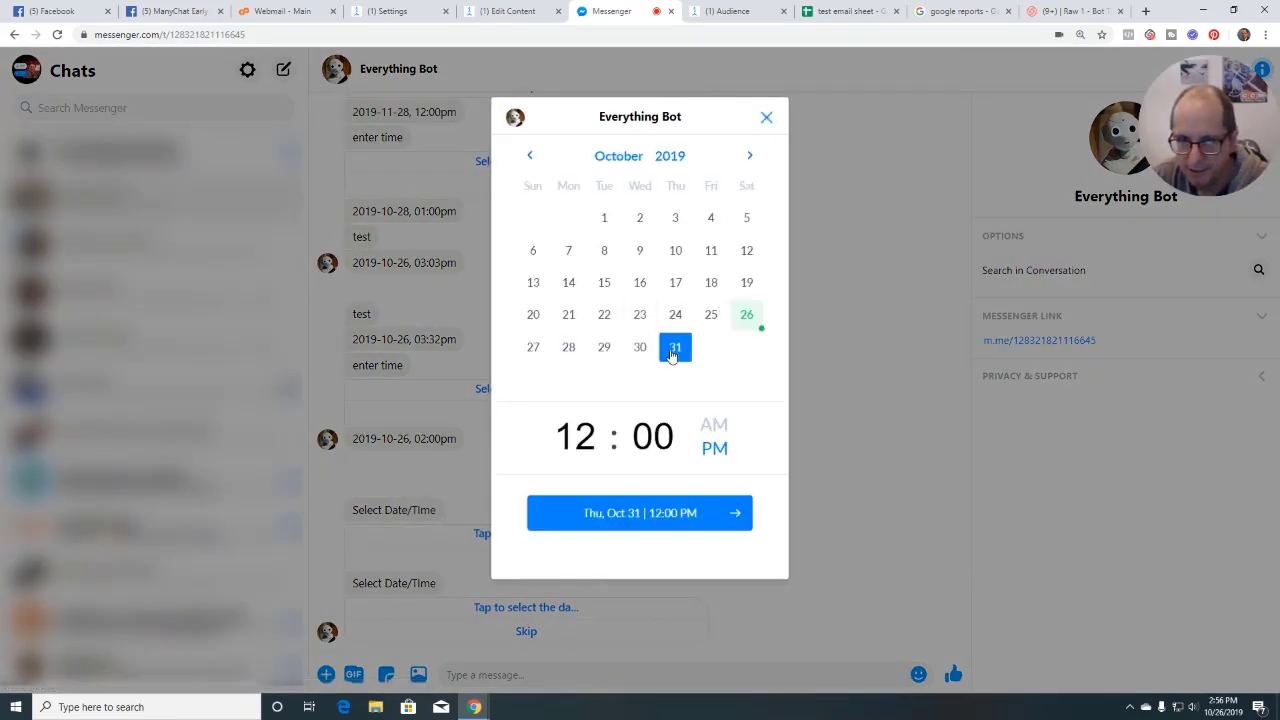
pyautogui.click(594, 440)
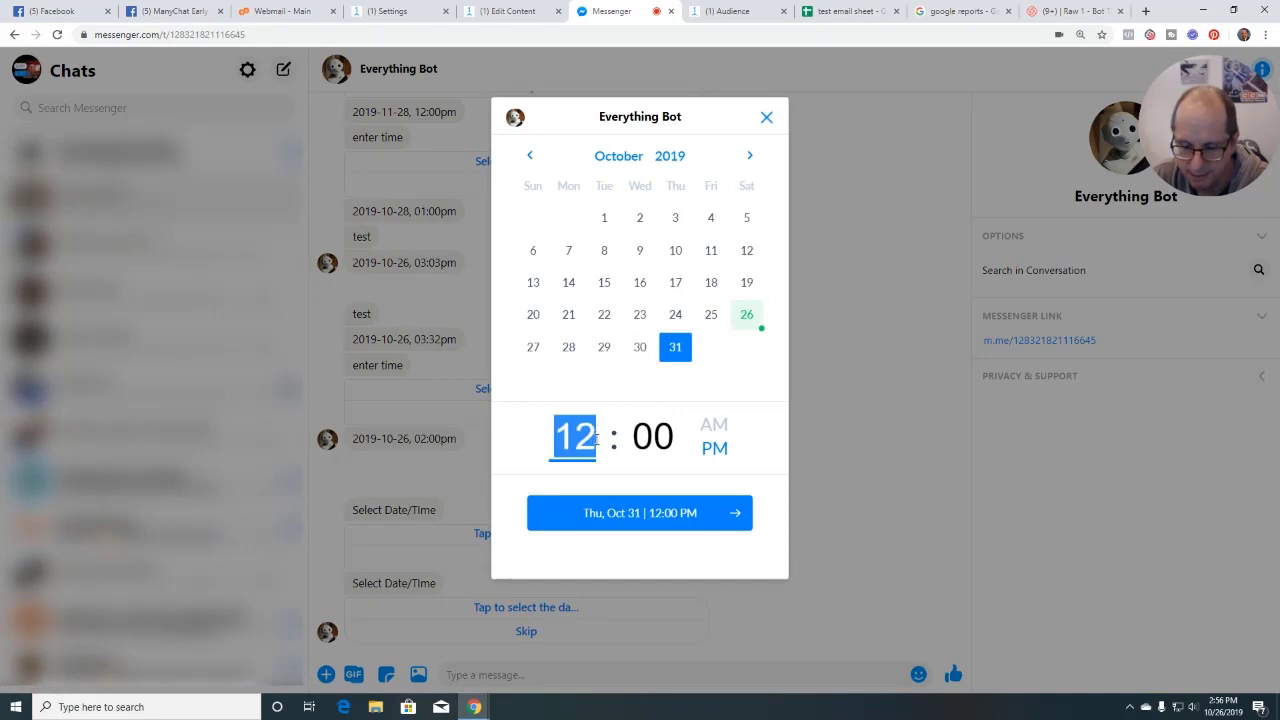
pyautogui.write('9')
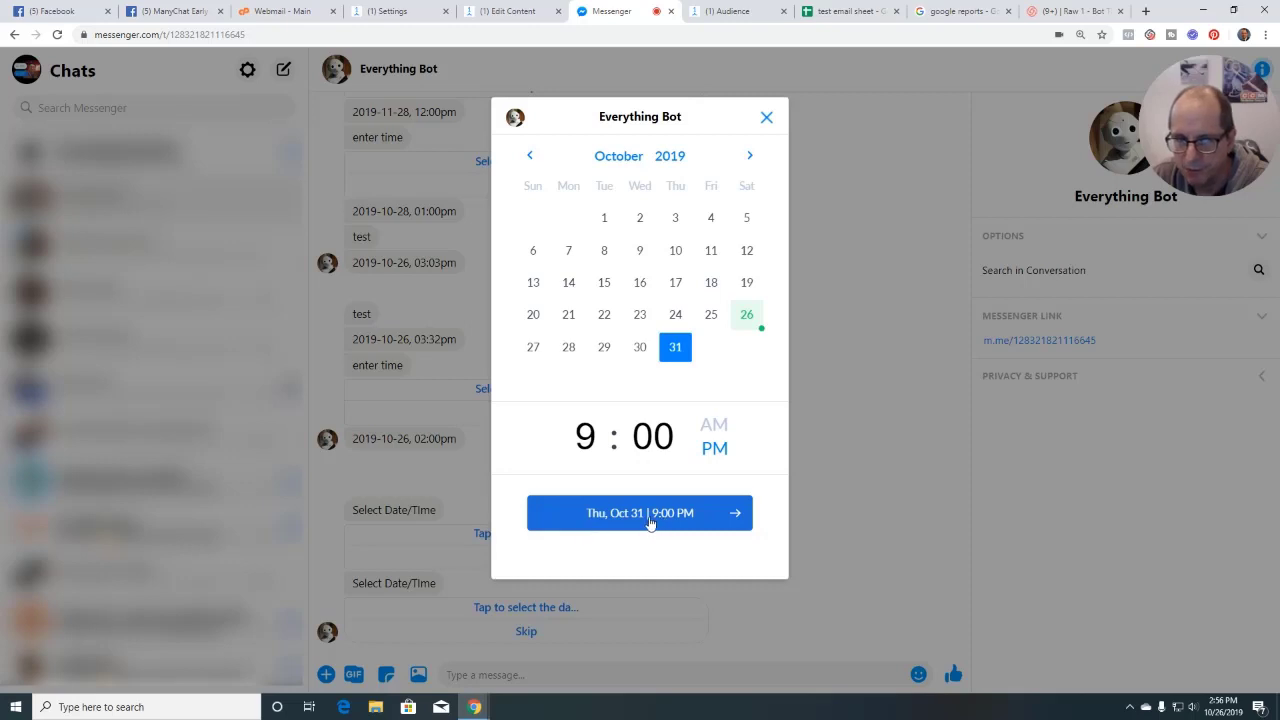
pyautogui.click(655, 521)
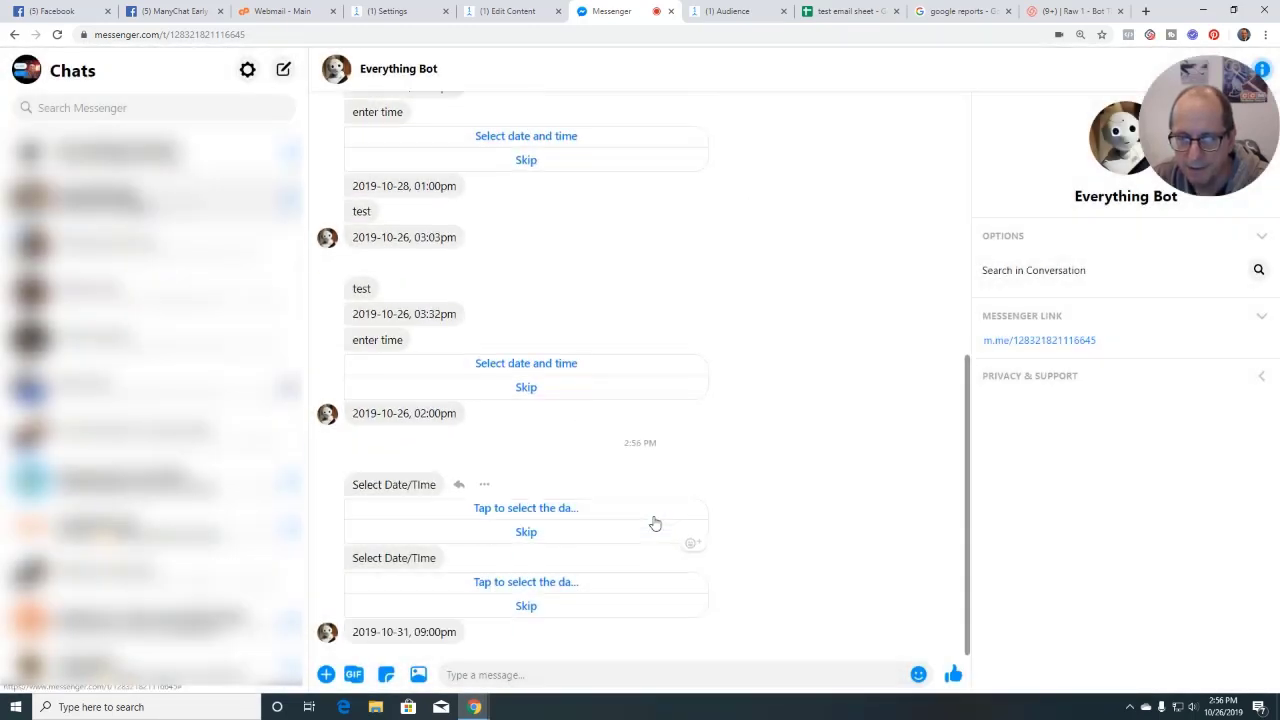
pyautogui.click(522, 12)
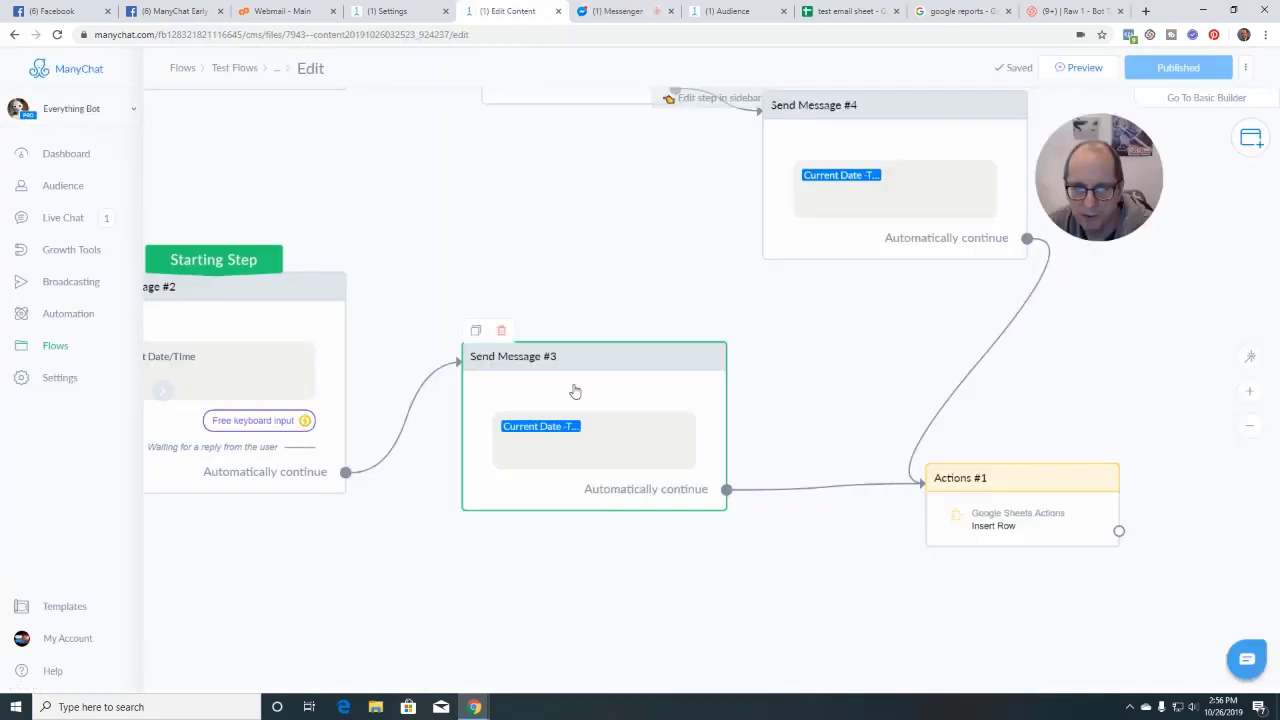
pyautogui.click(615, 11)
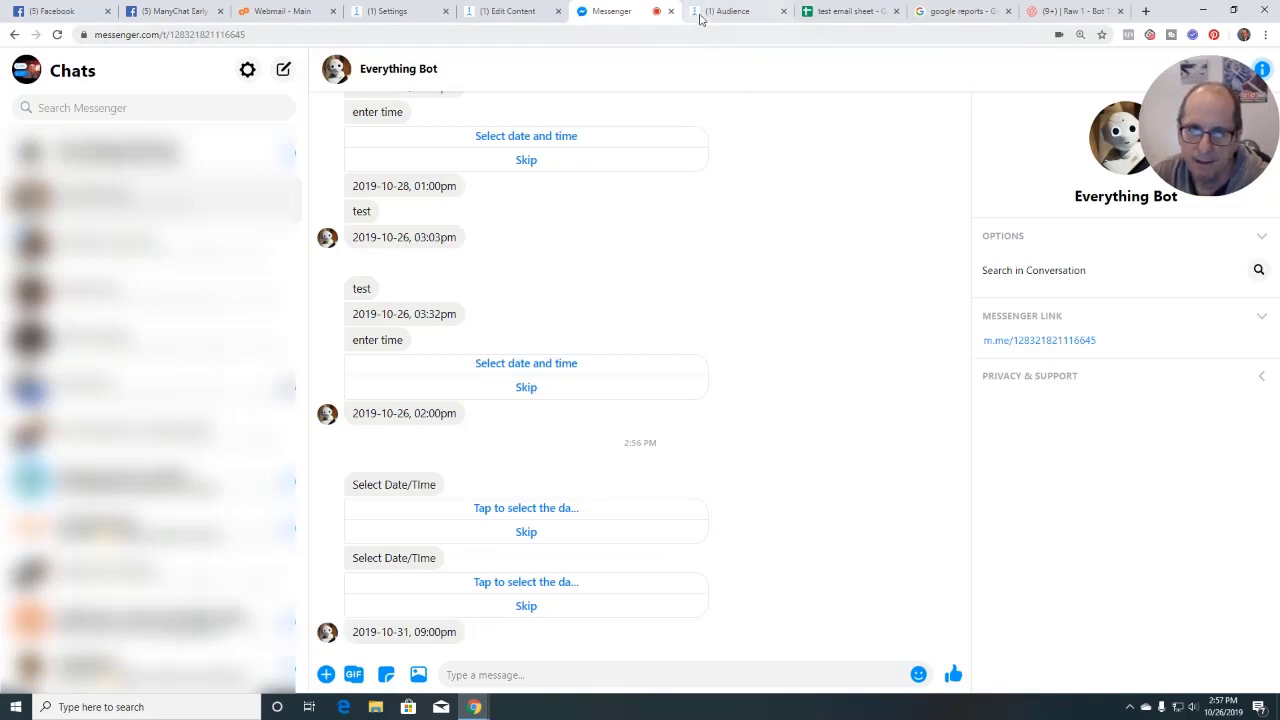
# - Inspect cell G14 in the new row 14, which holds 10/31/2019 22:00:00
pyautogui.click(836, 11)
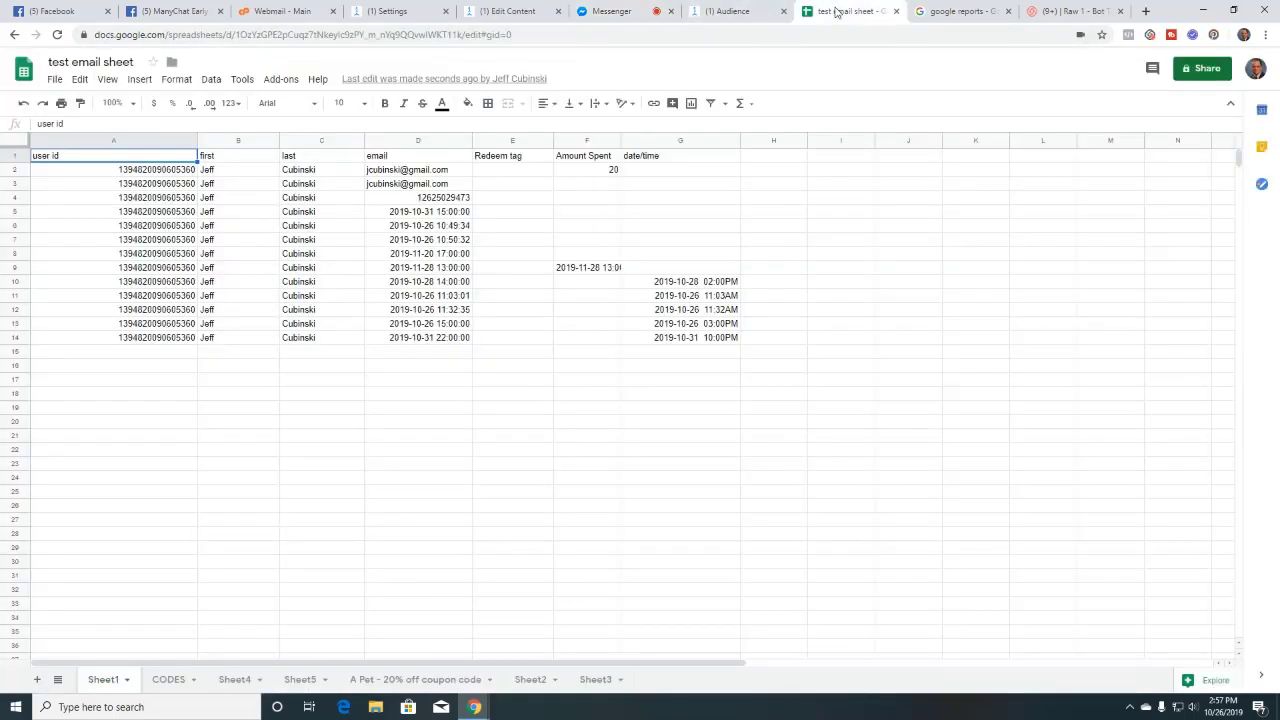
pyautogui.click(614, 14)
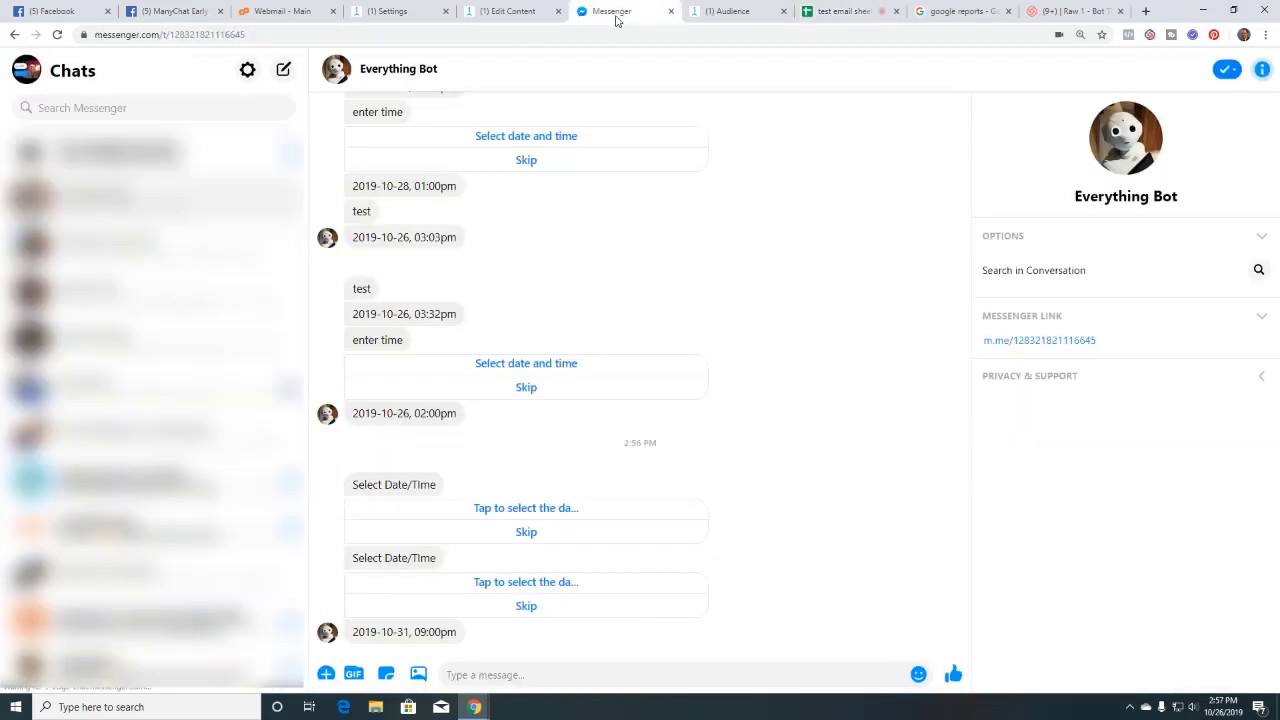
pyautogui.click(847, 14)
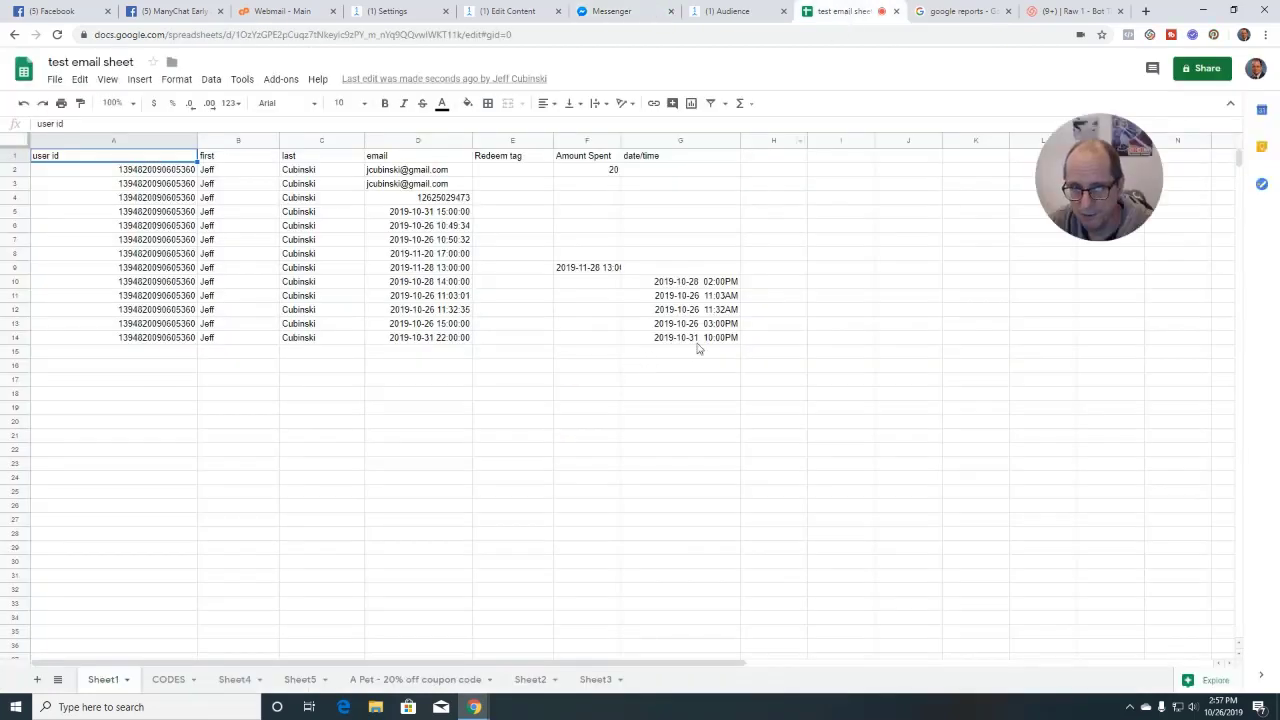
pyautogui.click(655, 340)
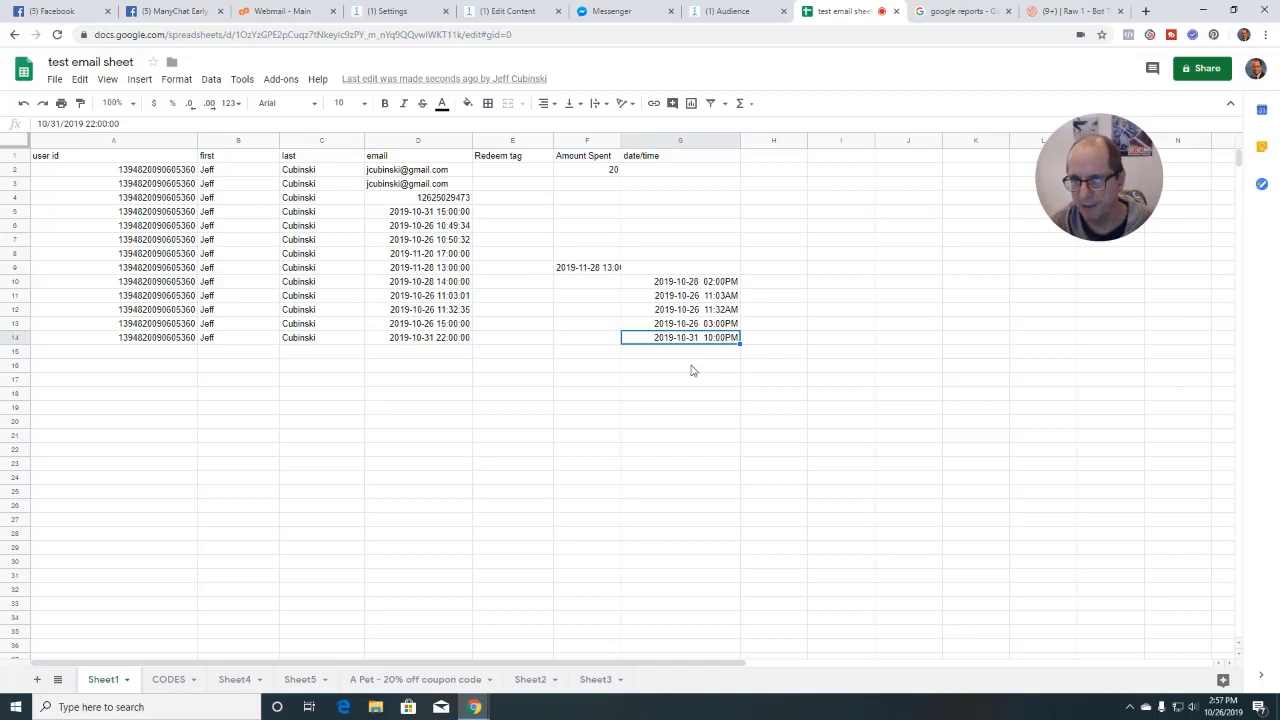
# - Check the Current Date -Time custom field in the subscriber's profile, then close the profile
pyautogui.click(731, 13)
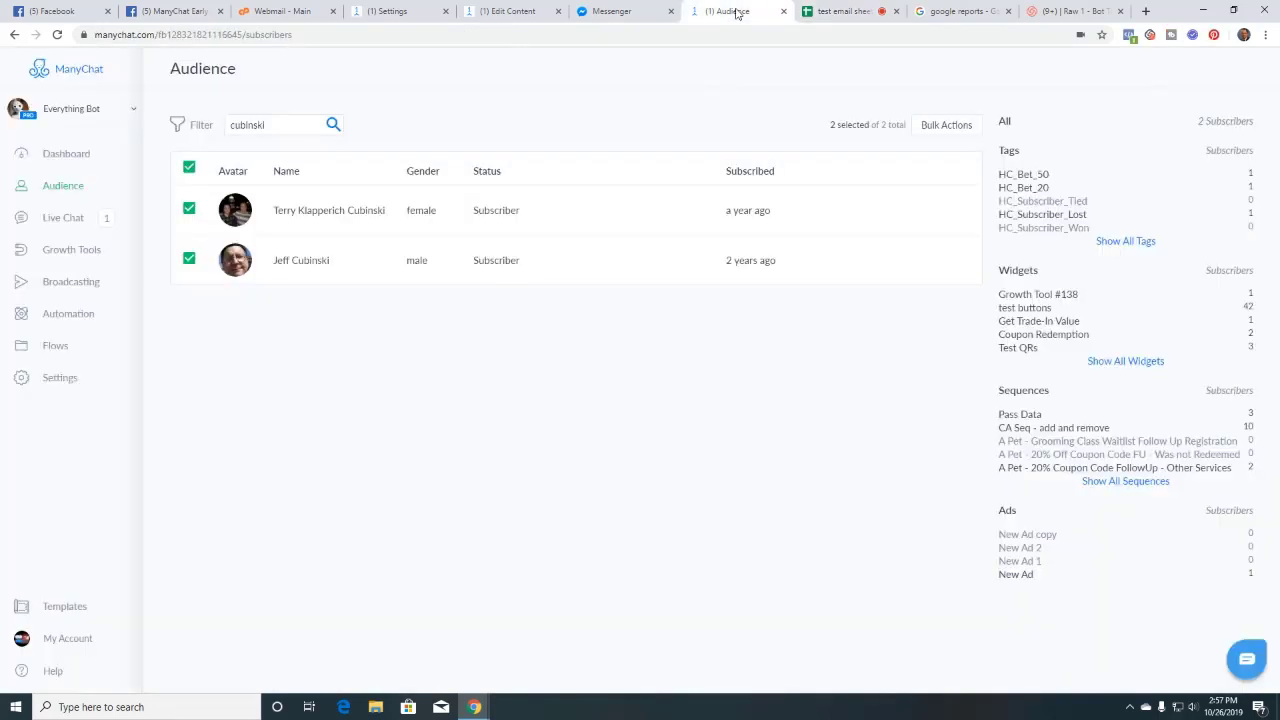
pyautogui.click(333, 263)
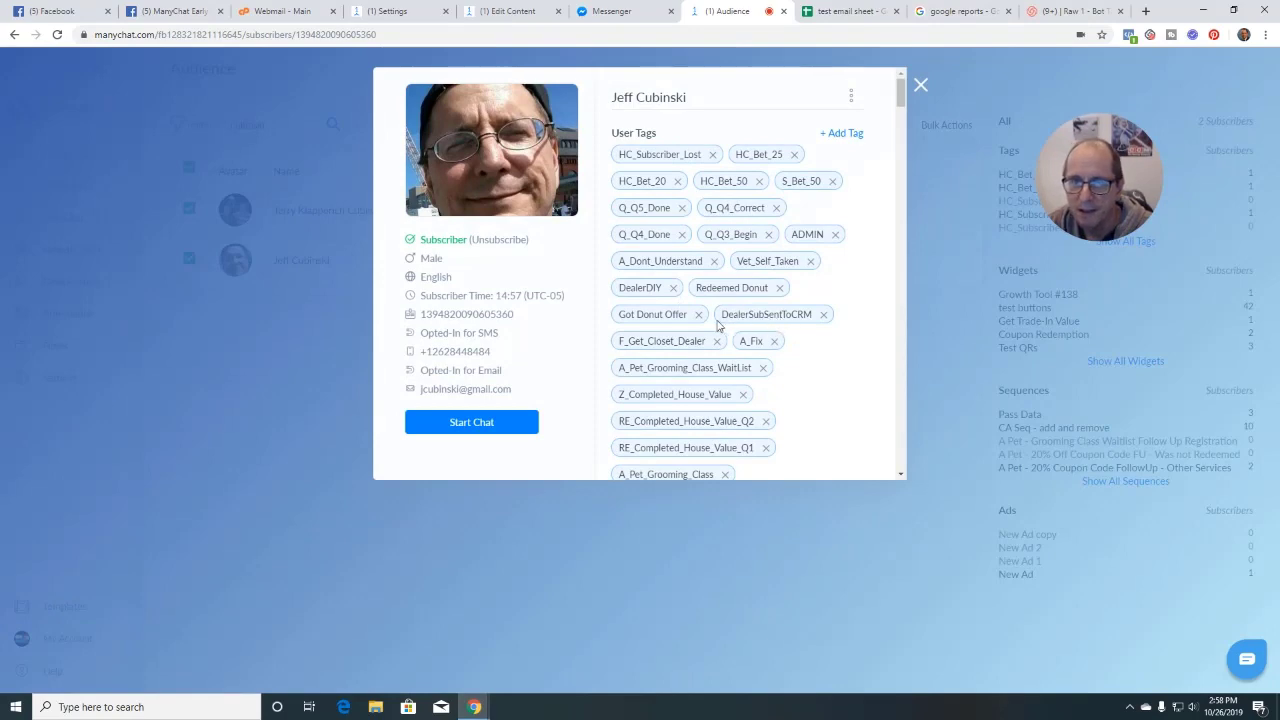
pyautogui.scroll(-10, 757, 380)
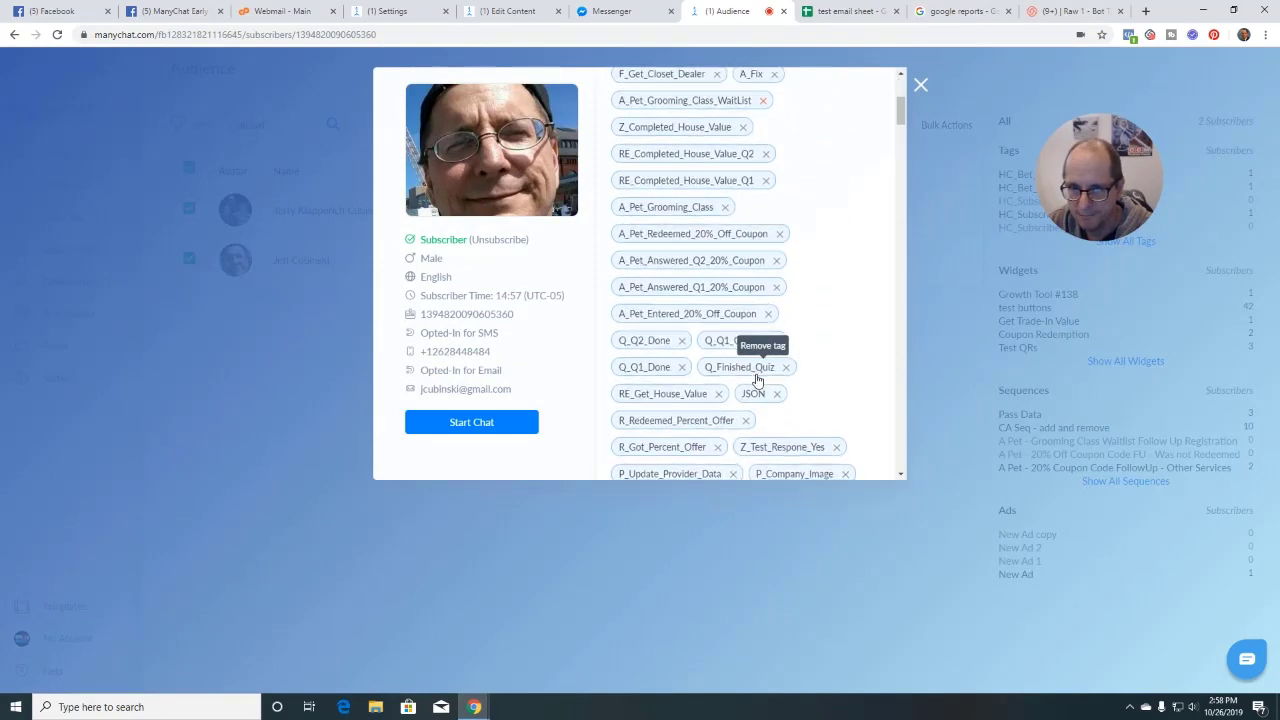
pyautogui.scroll(-10, 757, 380)
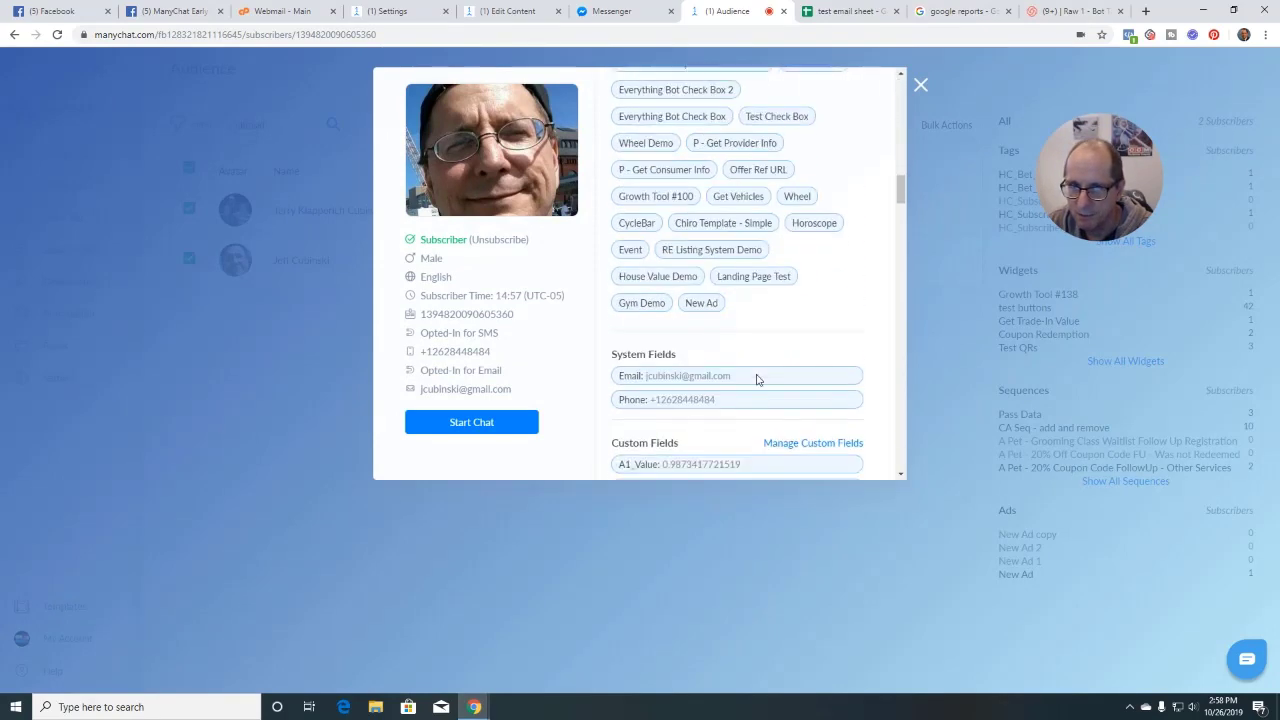
pyautogui.scroll(-10, 757, 380)
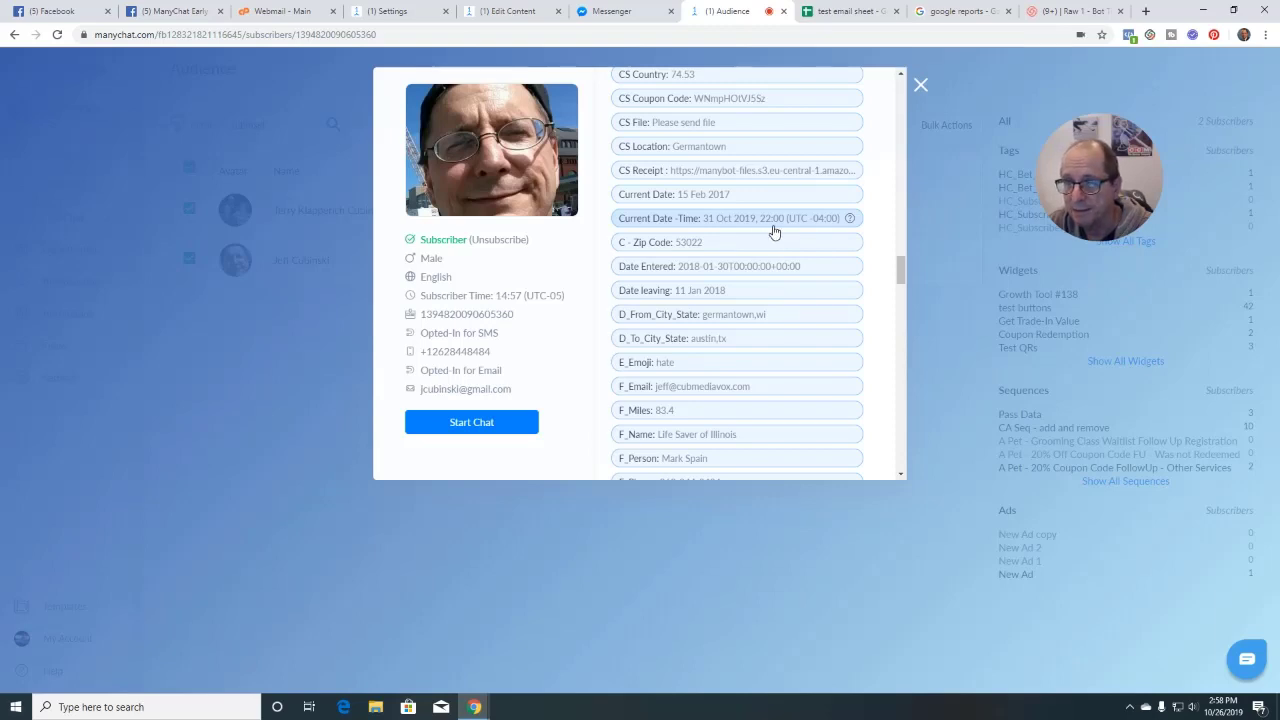
pyautogui.moveTo(850, 220)
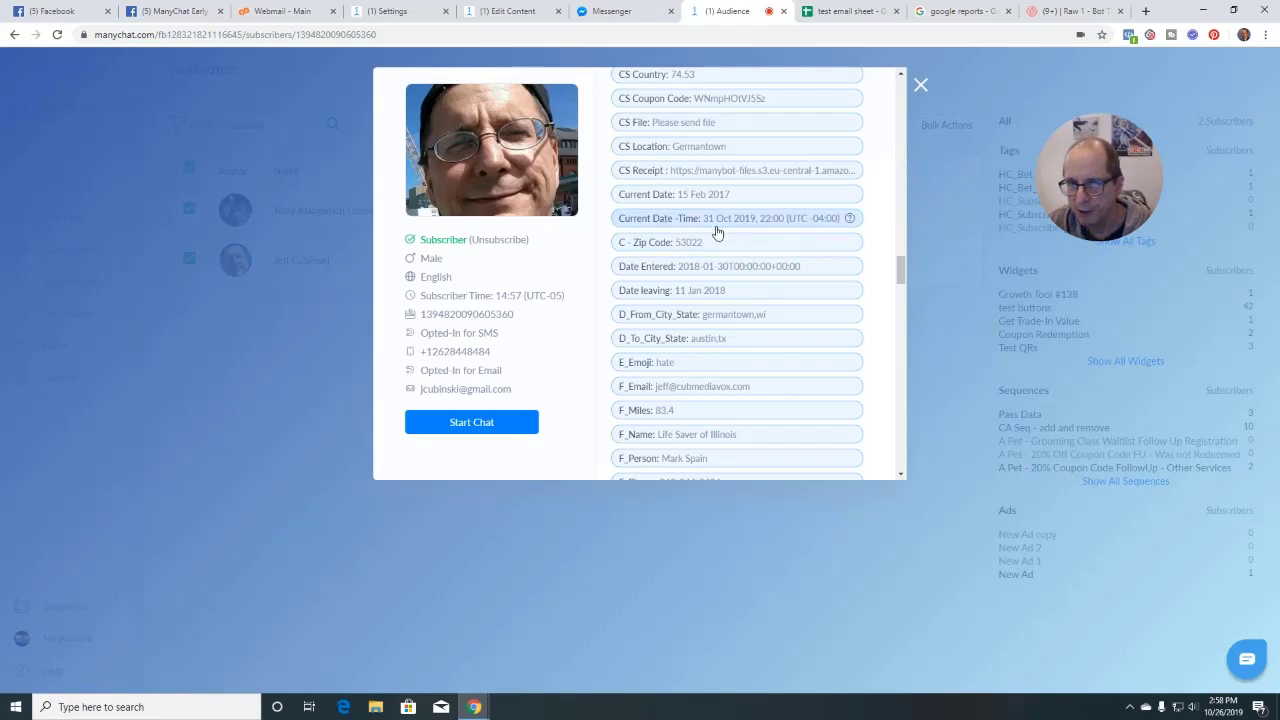
pyautogui.click(921, 86)
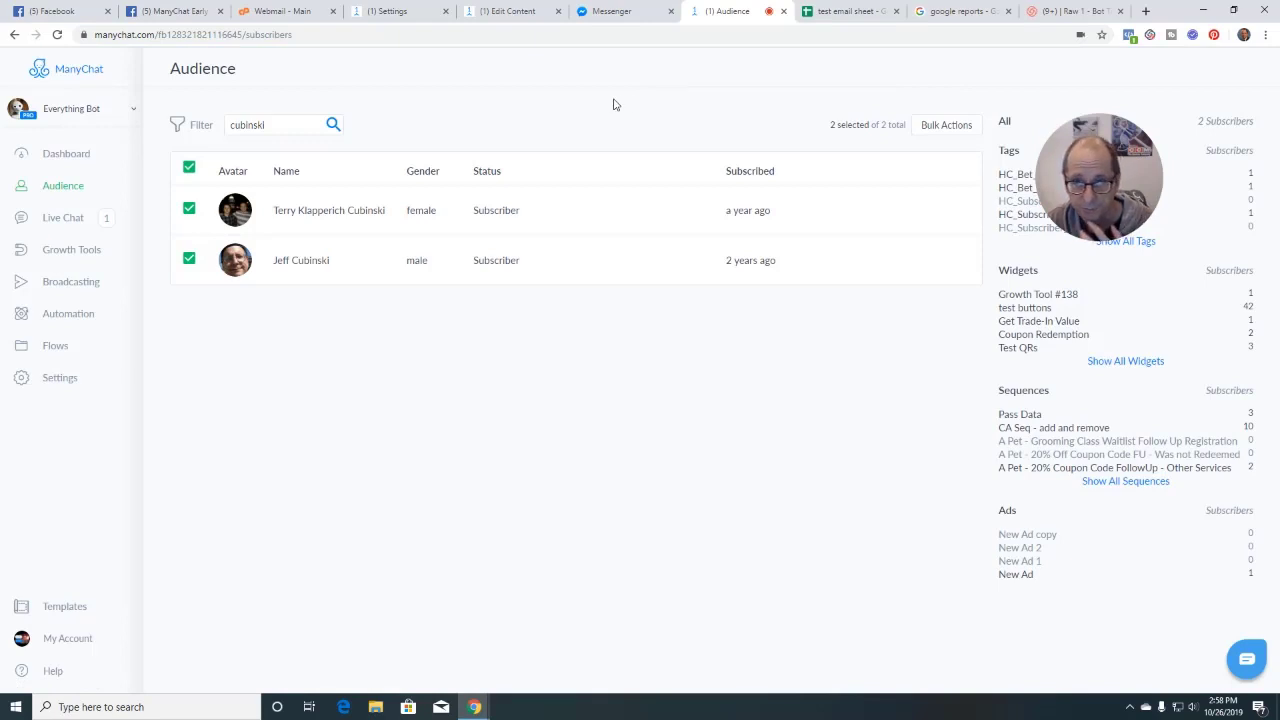
# - Move the Starting Step badge onto the top 'Get Date/Time of the Action' Send Message node
pyautogui.click(507, 11)
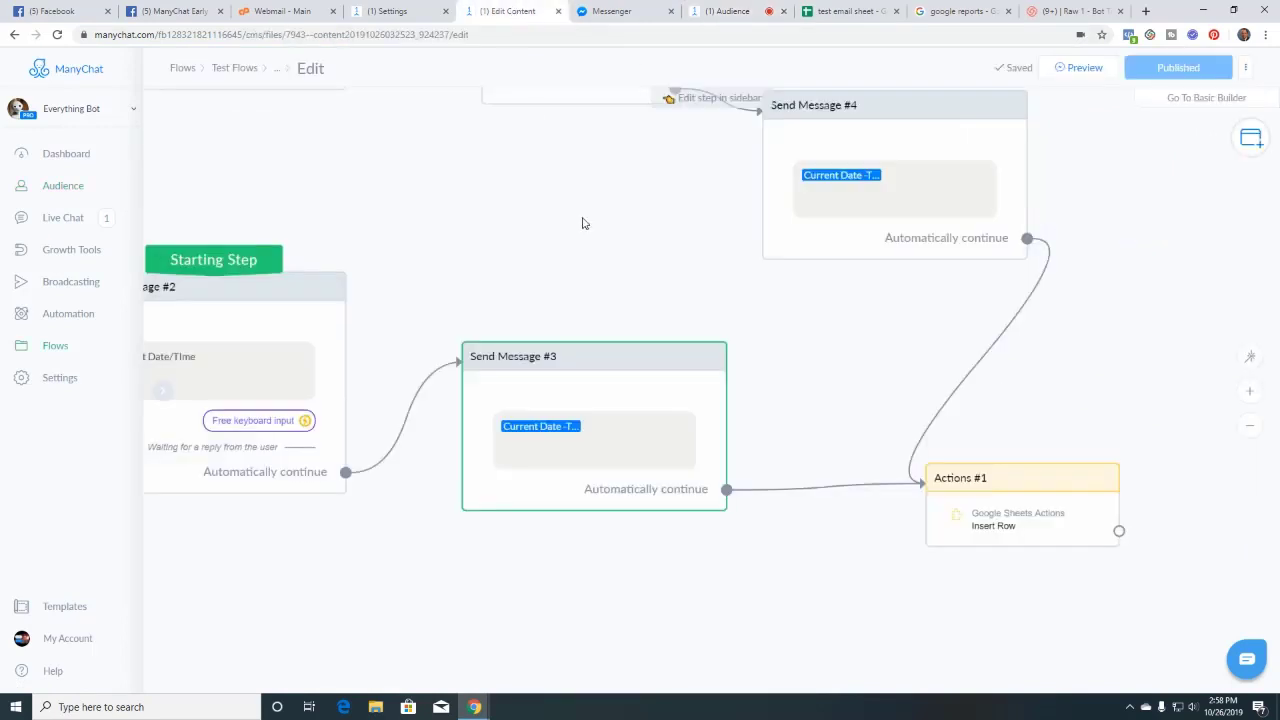
pyautogui.scroll(-2, 477, 391)
pyautogui.moveTo(438, 281); pyautogui.dragTo(580, 434)
pyautogui.moveTo(429, 448); pyautogui.dragTo(430, 205)
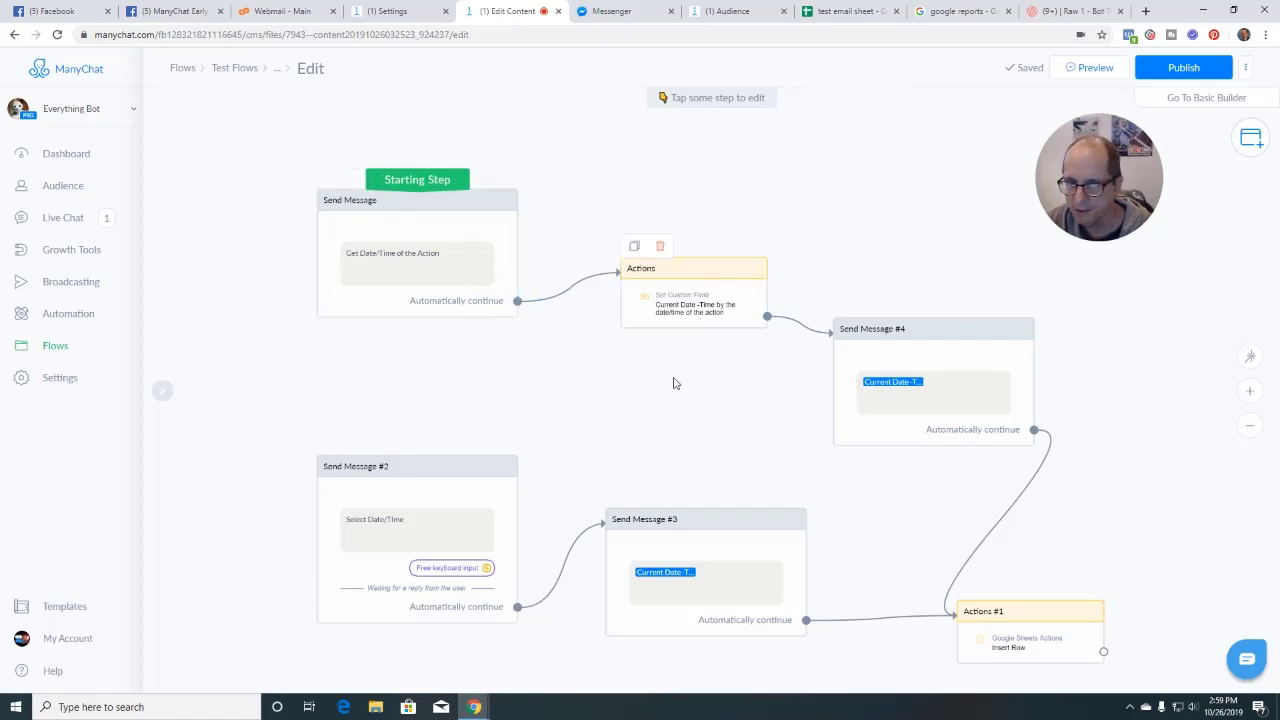
pyautogui.scroll(3, 676, 384)
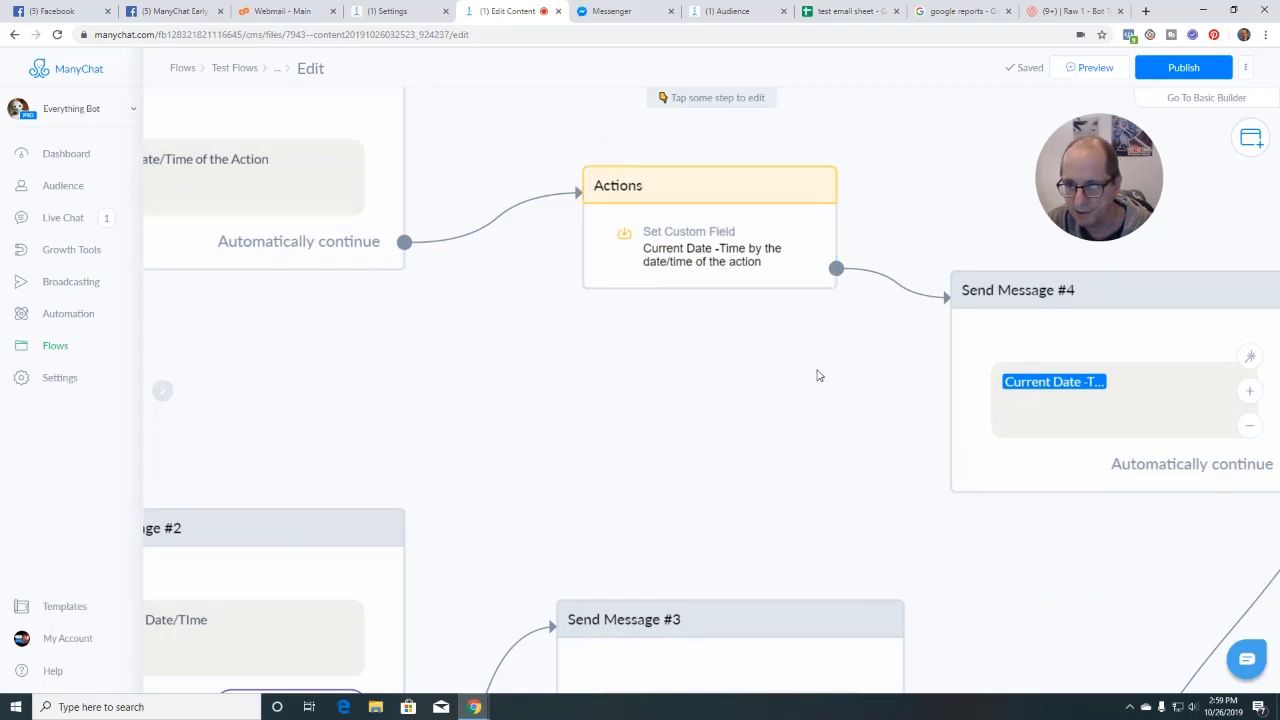
# - Add a new Set Custom Field action to the Actions step
pyautogui.moveTo(826, 428); pyautogui.dragTo(785, 500)
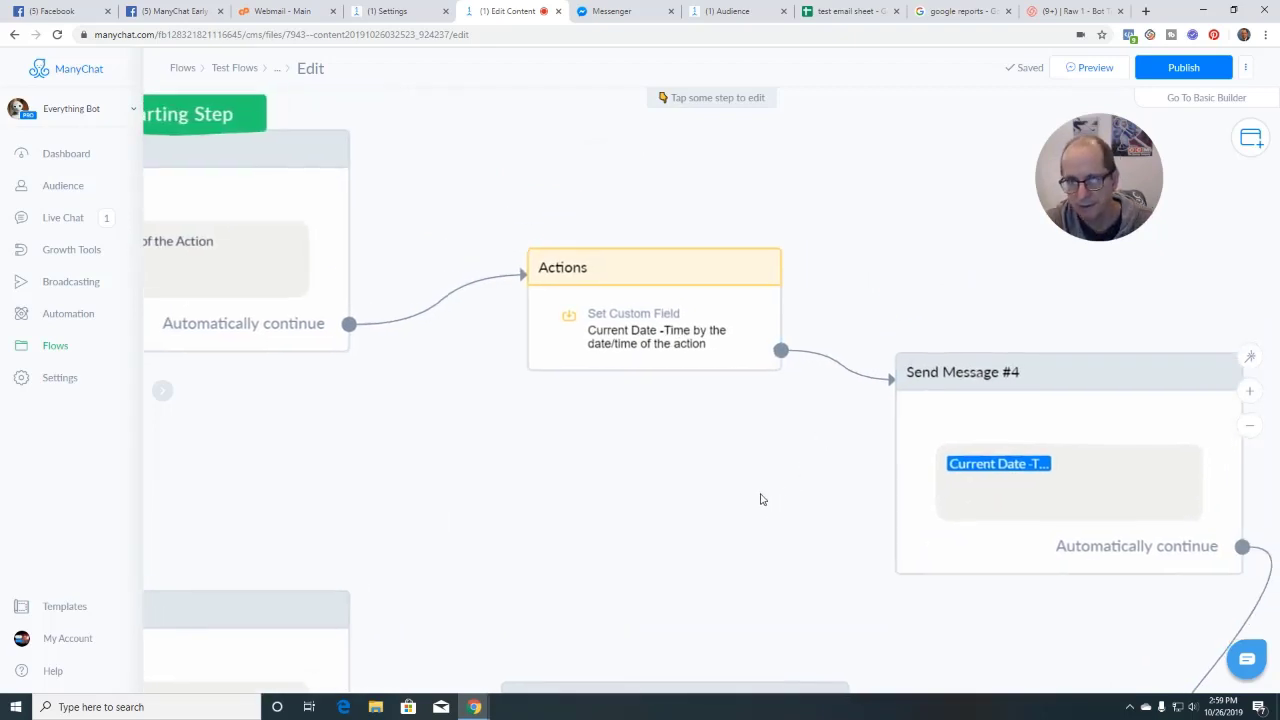
pyautogui.scroll(-5, 760, 497)
pyautogui.click(597, 286)
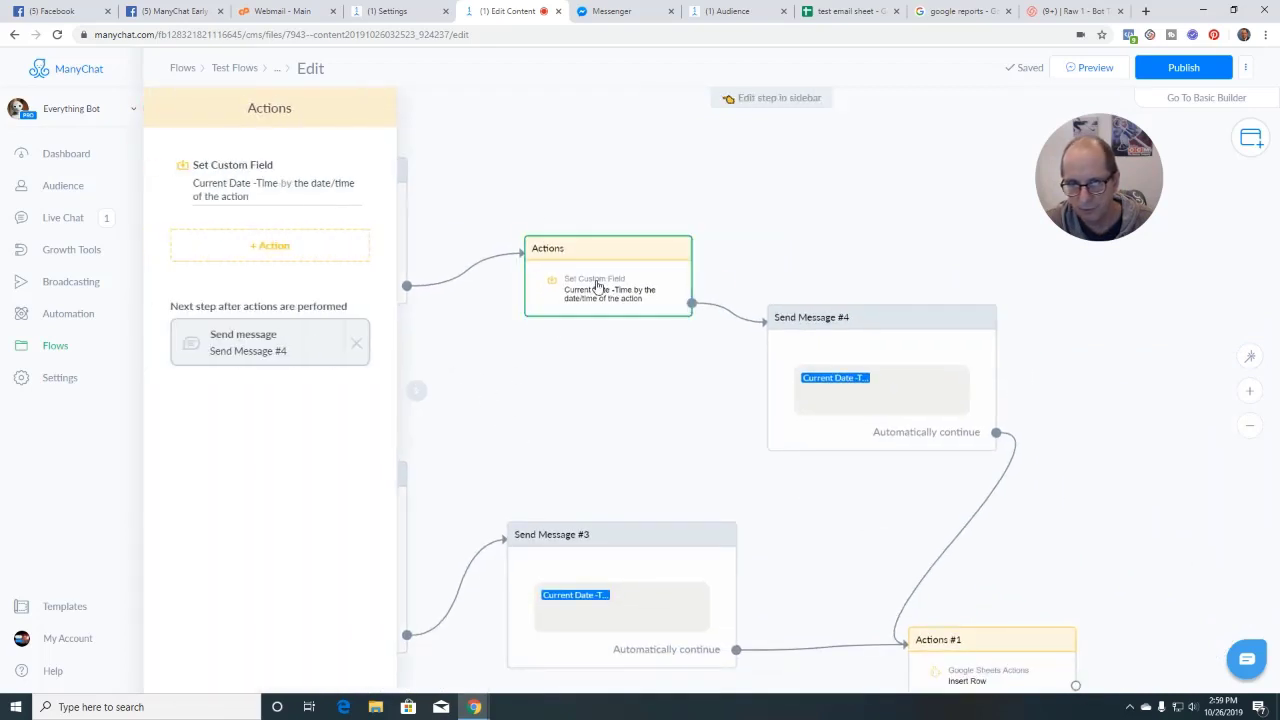
pyautogui.click(265, 258)
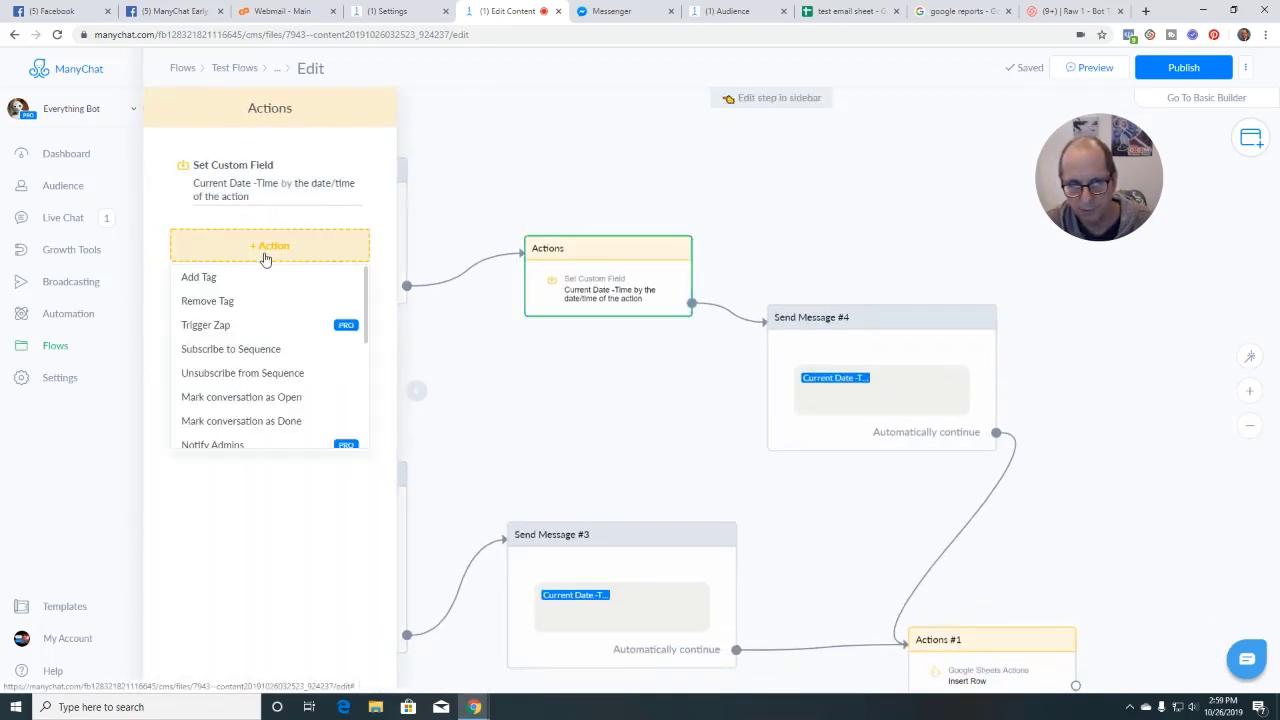
pyautogui.scroll(-3, 260, 385)
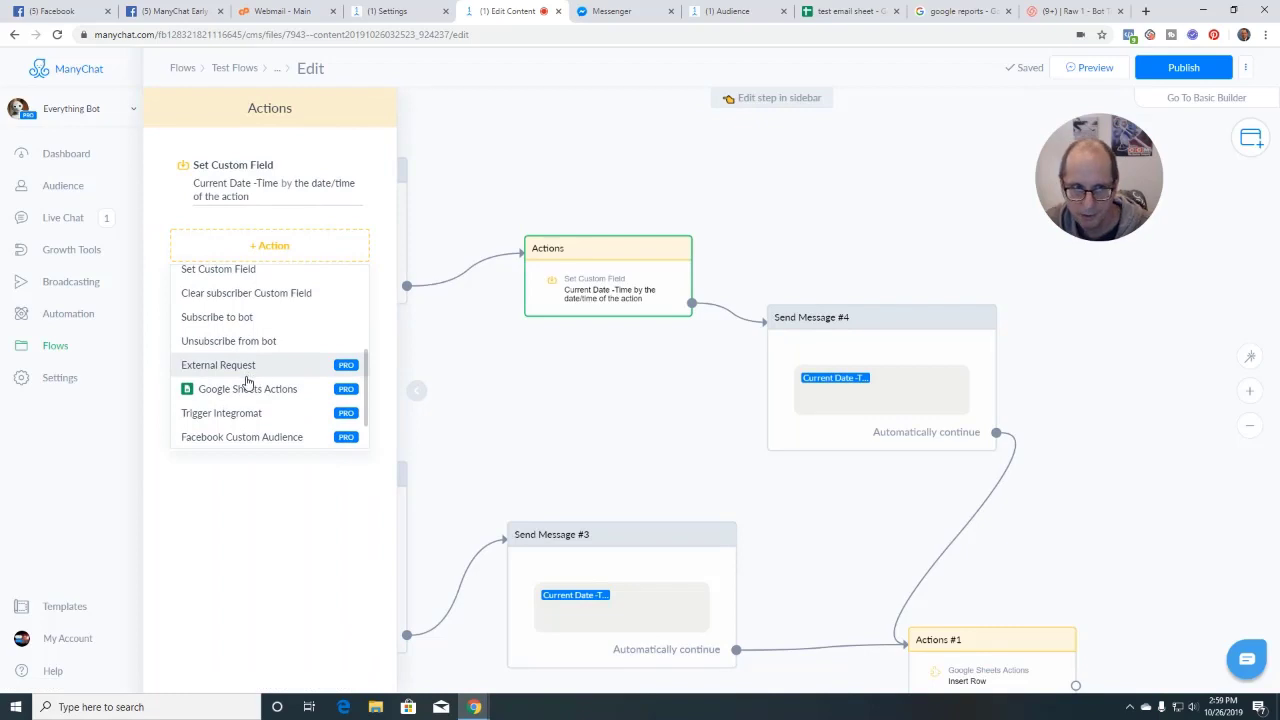
pyautogui.scroll(2, 247, 383)
pyautogui.click(245, 342)
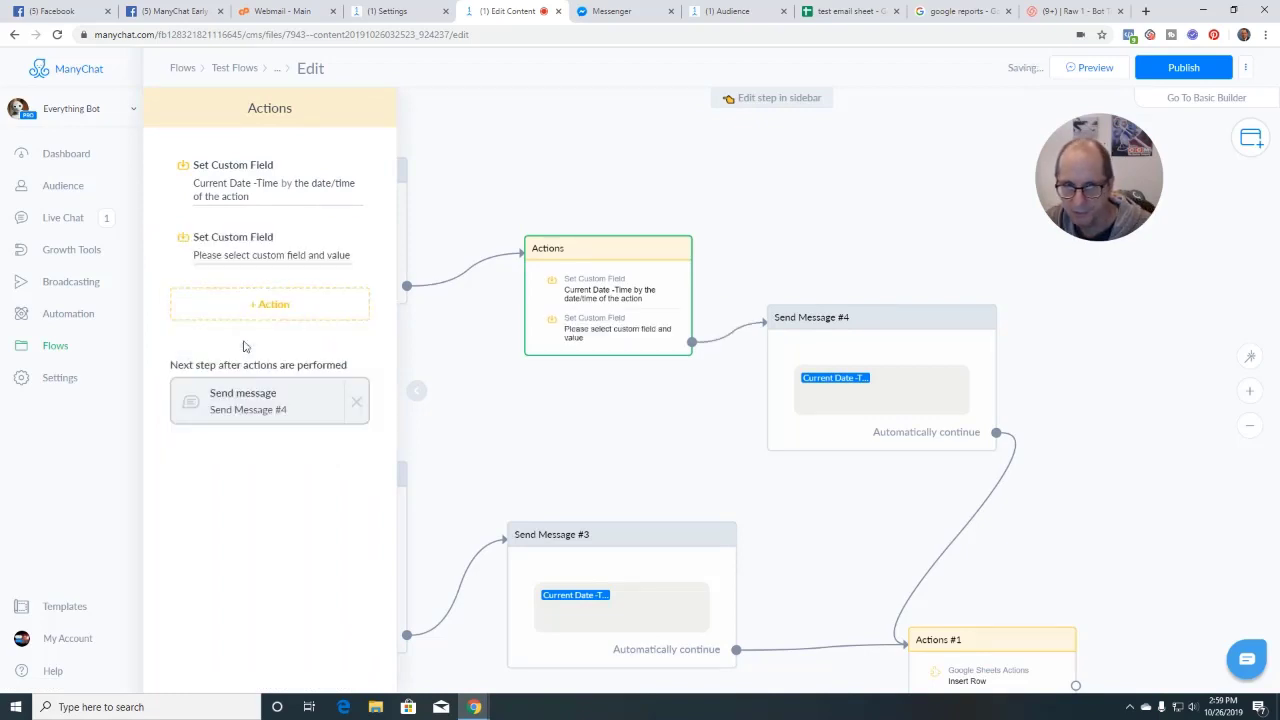
# - Set the new action to Current Date -Time with 'Set to the date/time of the action'
pyautogui.click(260, 257)
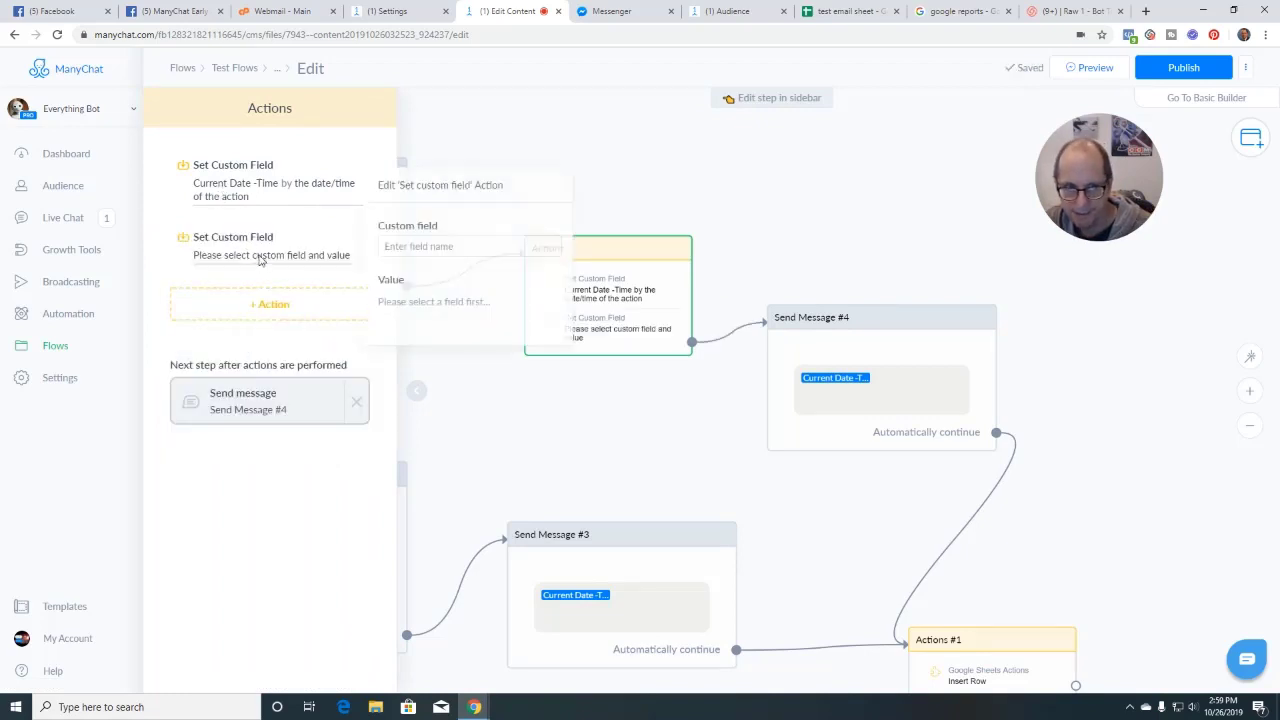
pyautogui.click(393, 246)
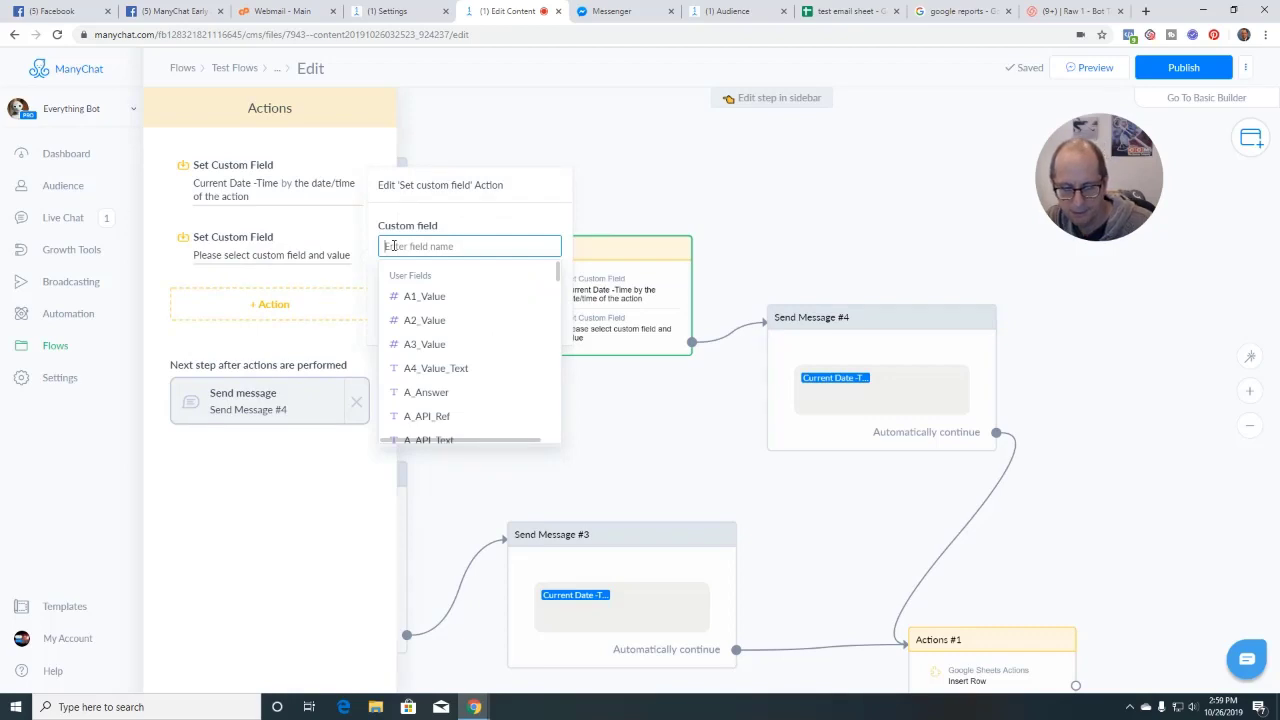
pyautogui.write('cur')
pyautogui.click(424, 317)
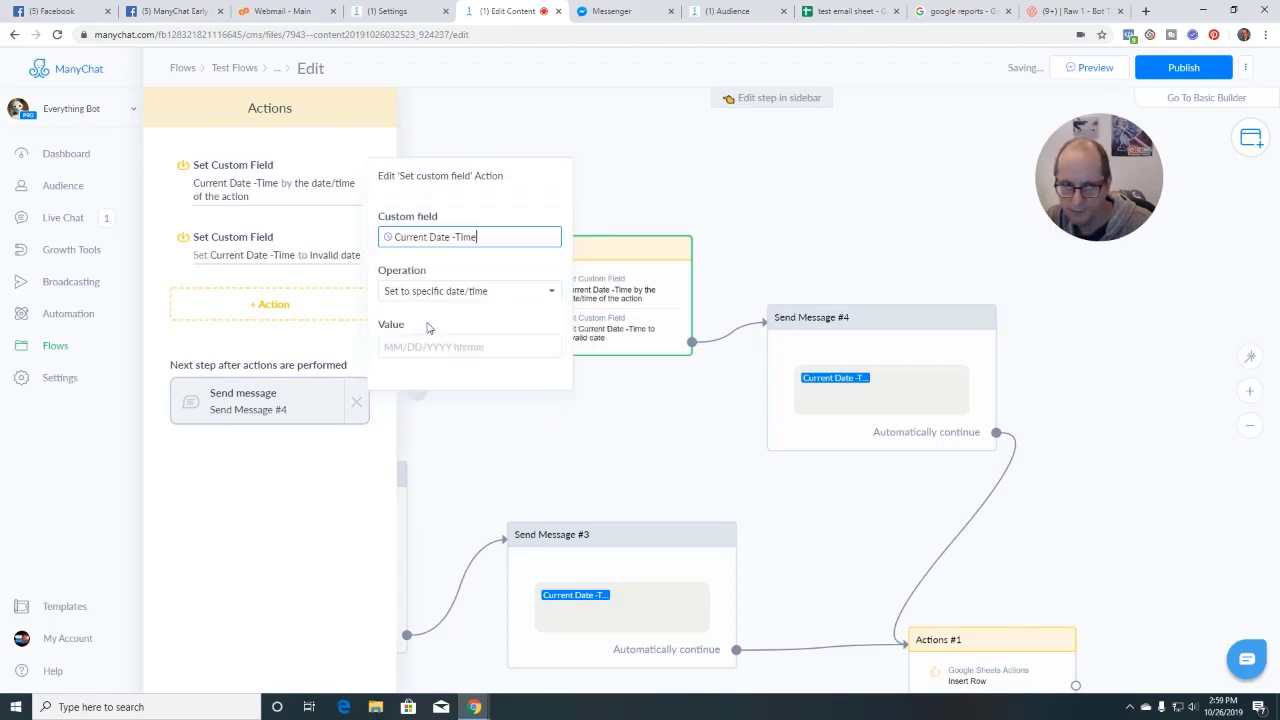
pyautogui.click(455, 276)
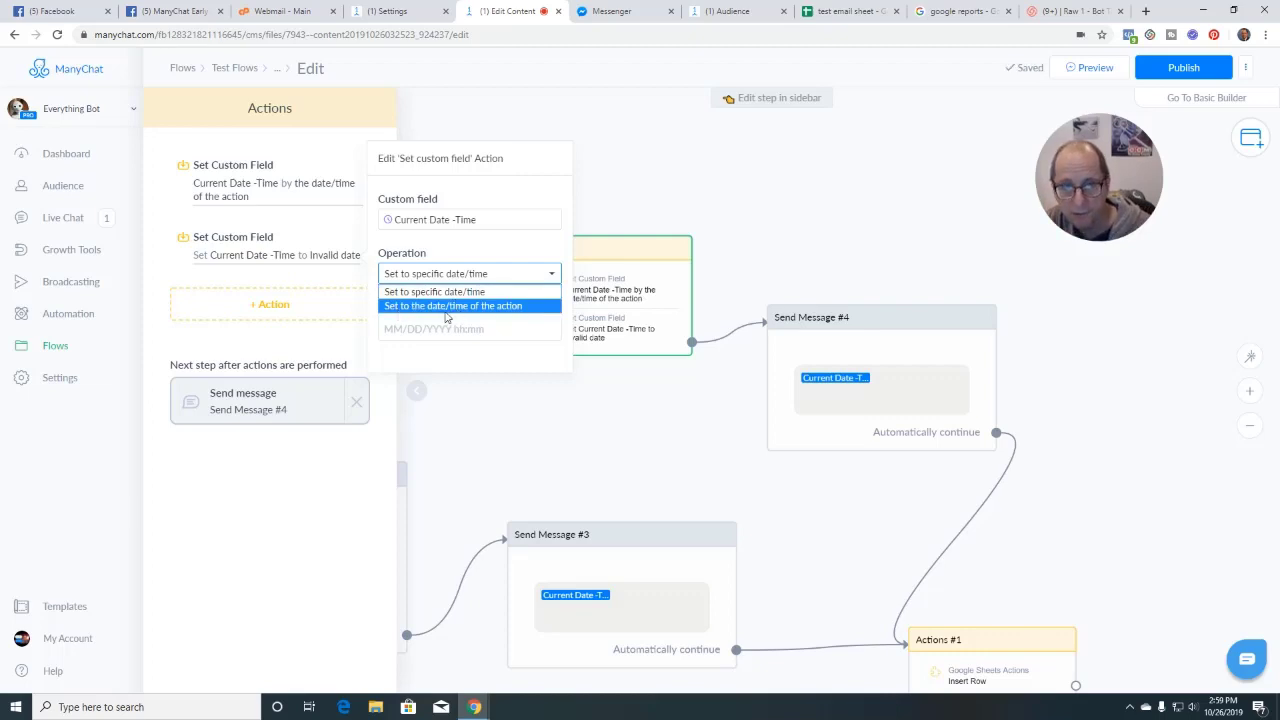
pyautogui.click(472, 306)
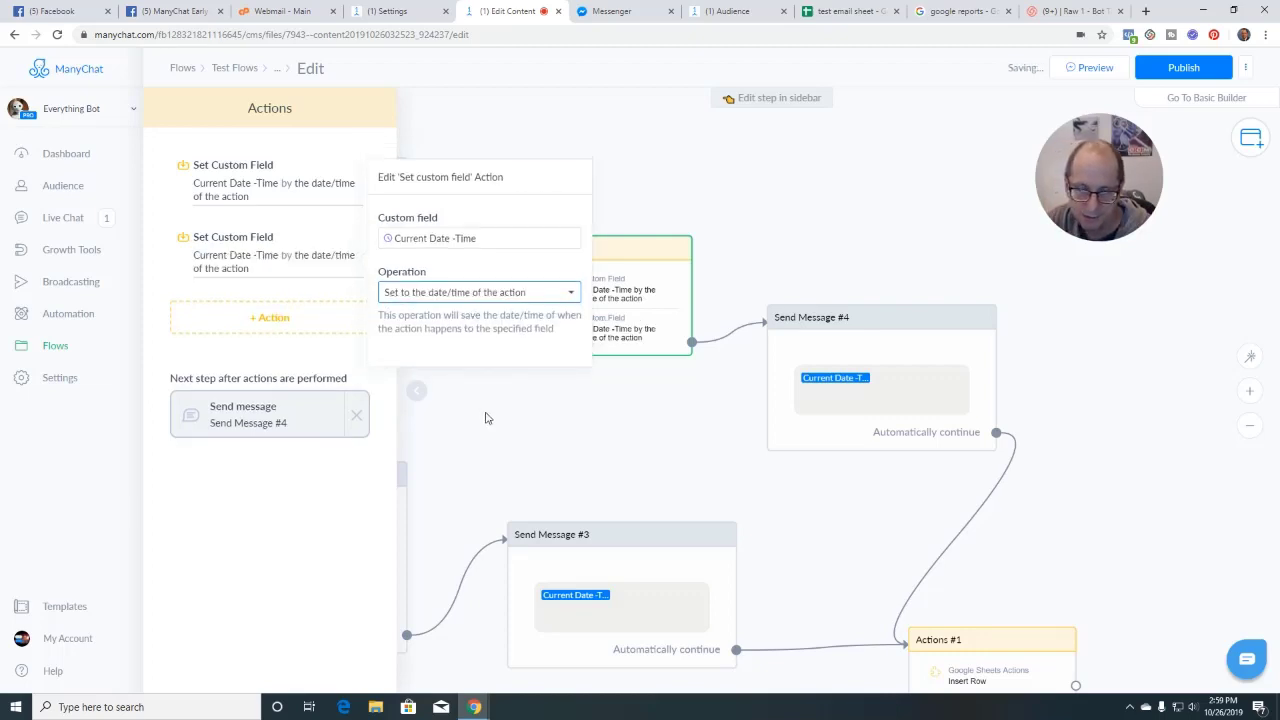
pyautogui.click(553, 417)
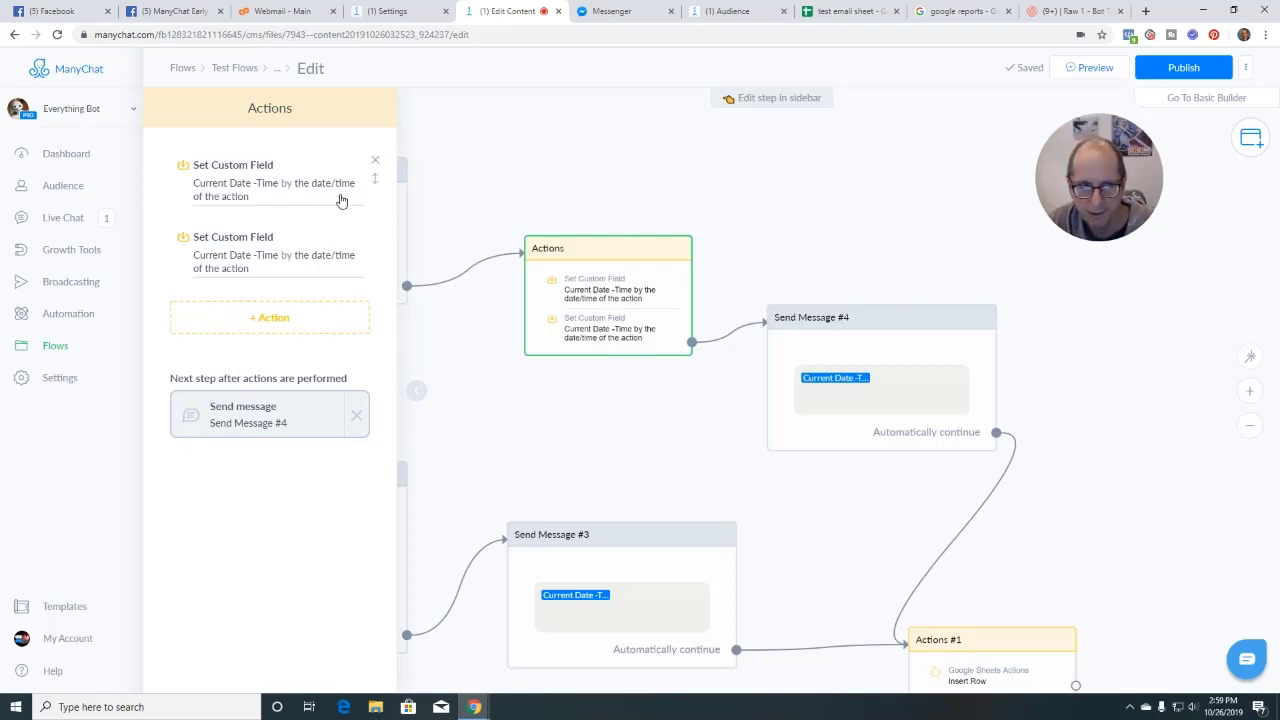
# - Delete the duplicate Set Custom Field action and keep Send Message #4's date format 2016-01-02, 03:04pm
pyautogui.click(376, 236)
pyautogui.click(725, 120)
pyautogui.click(886, 391)
pyautogui.click(220, 162)
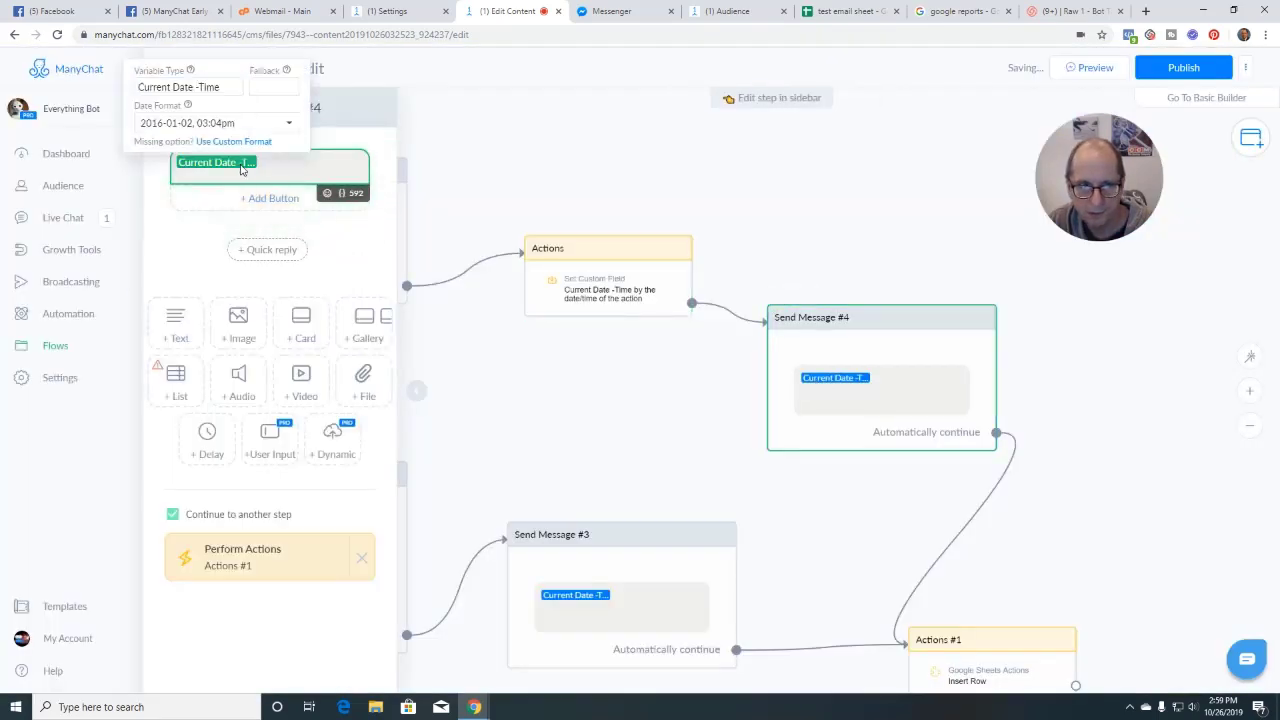
pyautogui.click(185, 87)
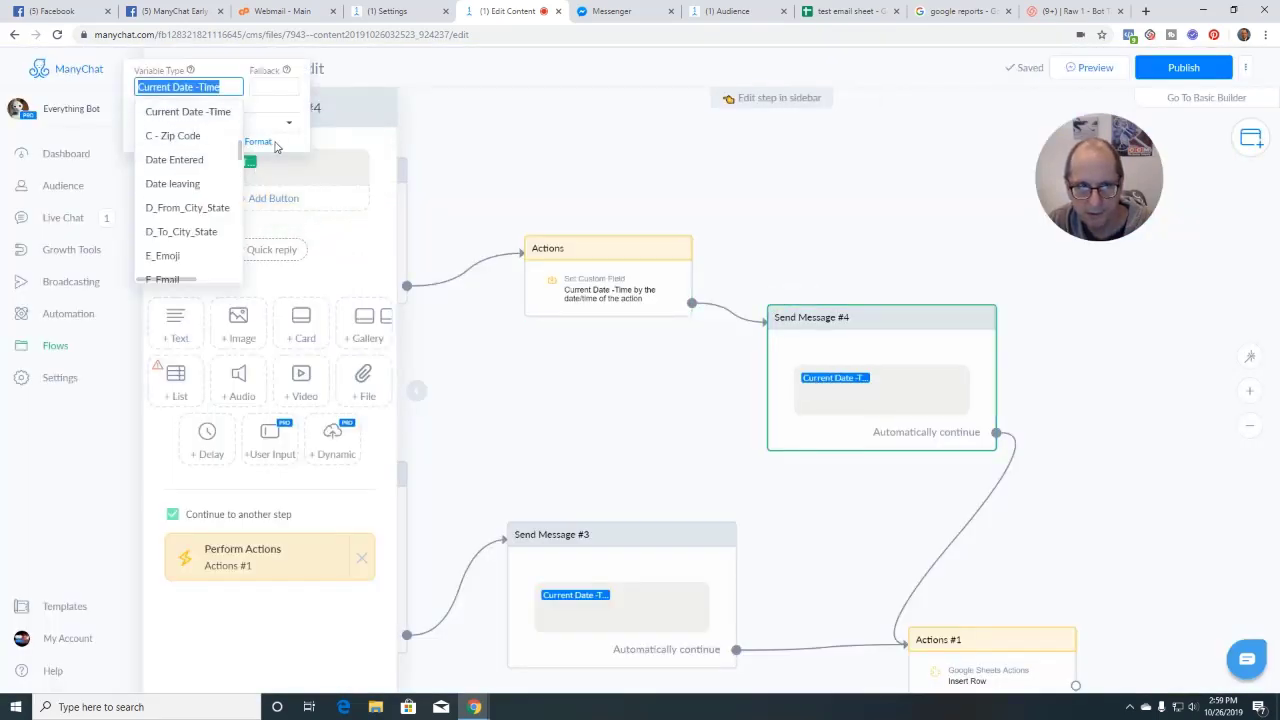
pyautogui.click(257, 132)
pyautogui.click(257, 131)
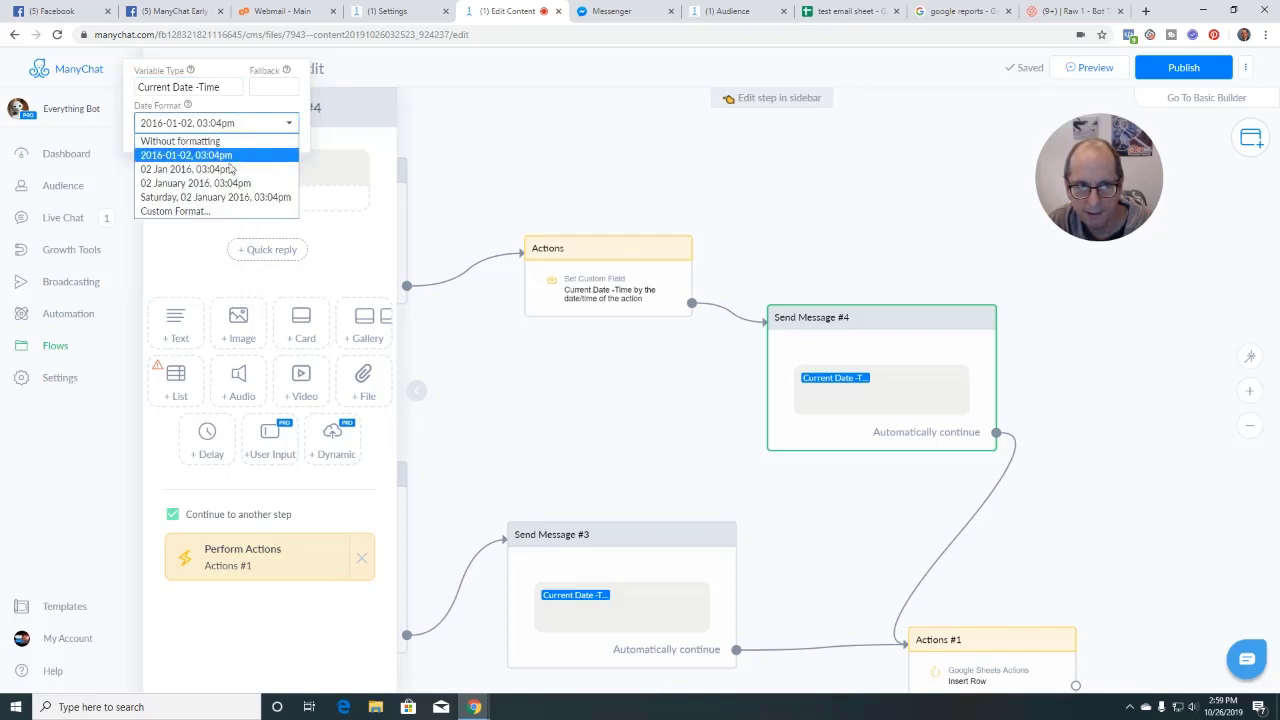
pyautogui.click(279, 109)
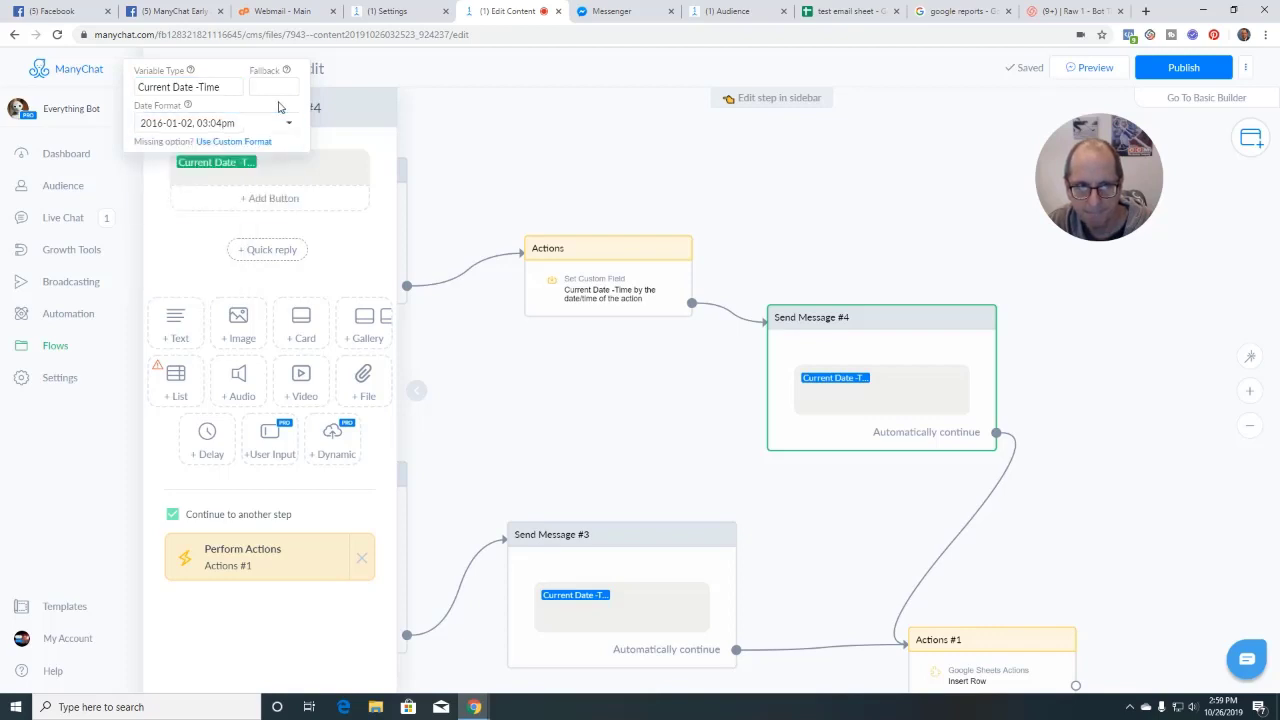
pyautogui.click(333, 149)
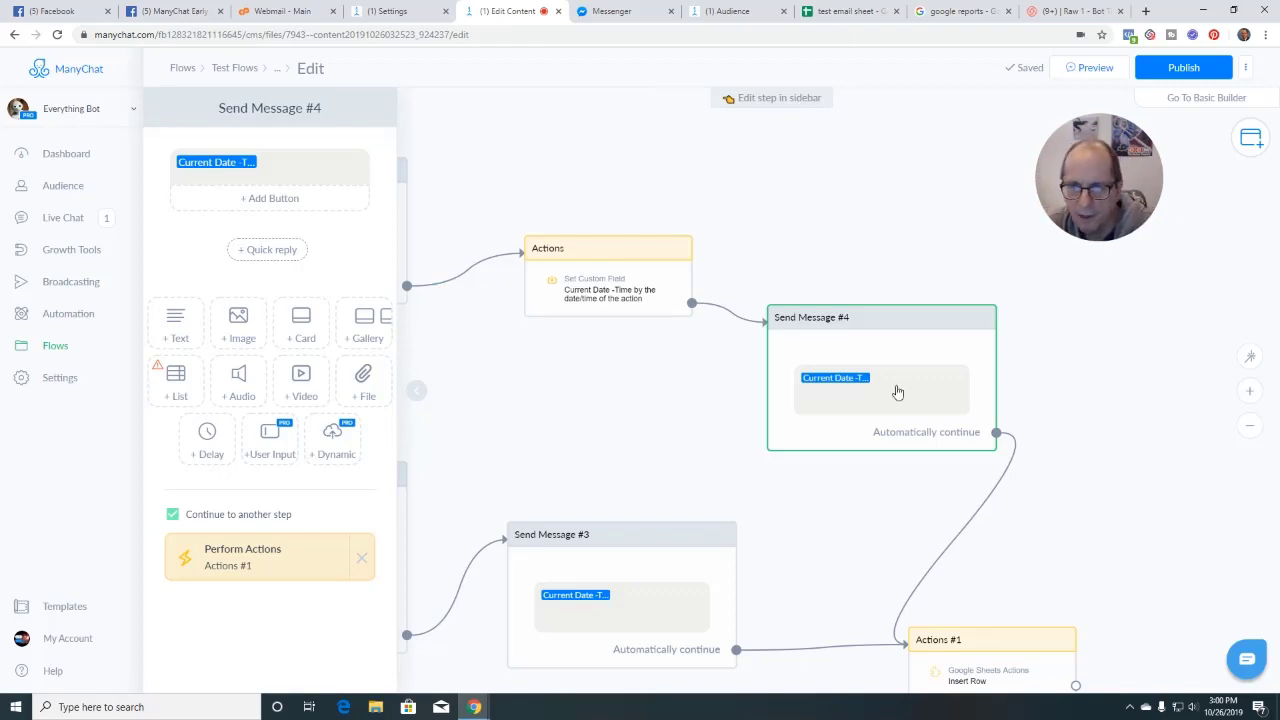
# - Publish the updated flow and preview it in Messenger
pyautogui.moveTo(896, 392)
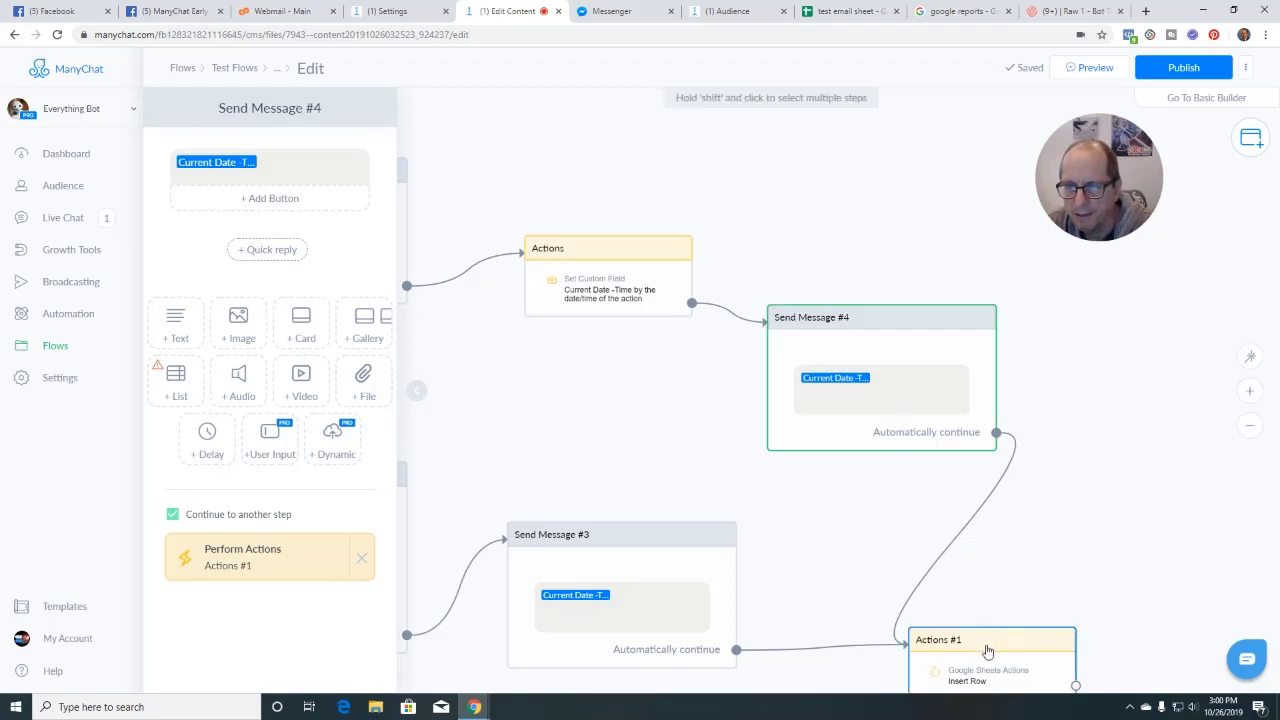
pyautogui.moveTo(1057, 566); pyautogui.dragTo(952, 278)
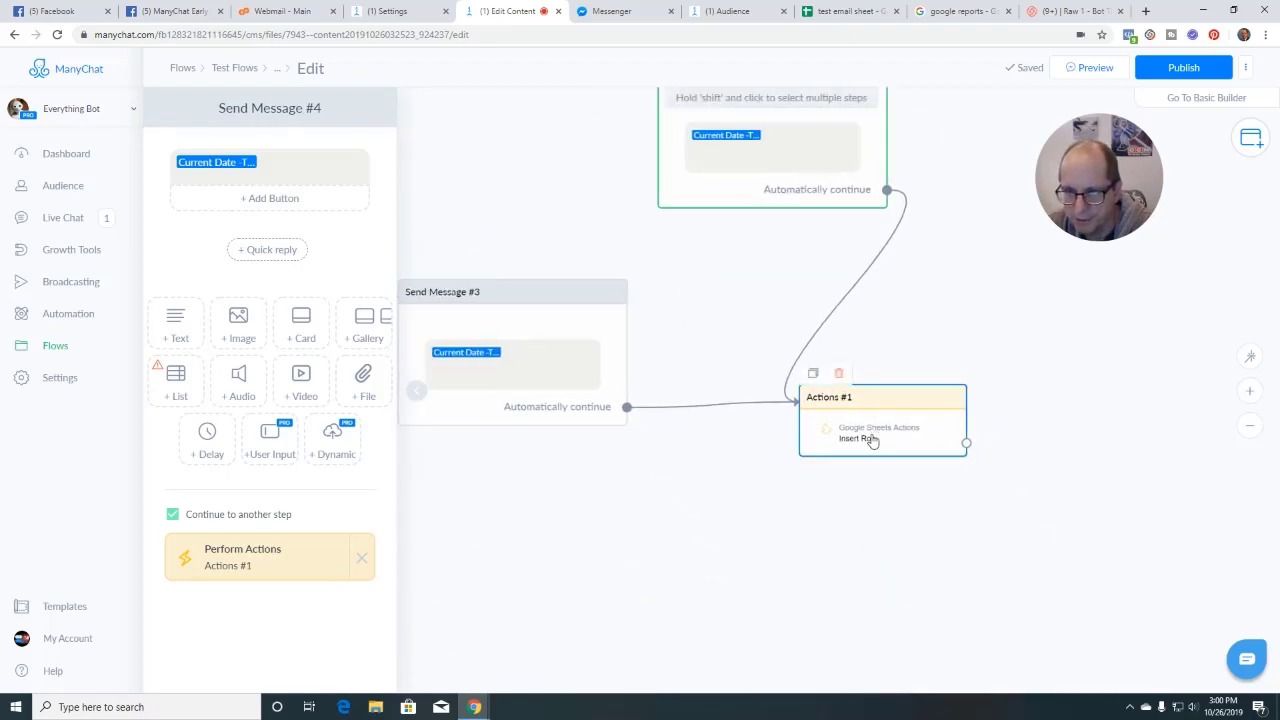
pyautogui.click(1187, 70)
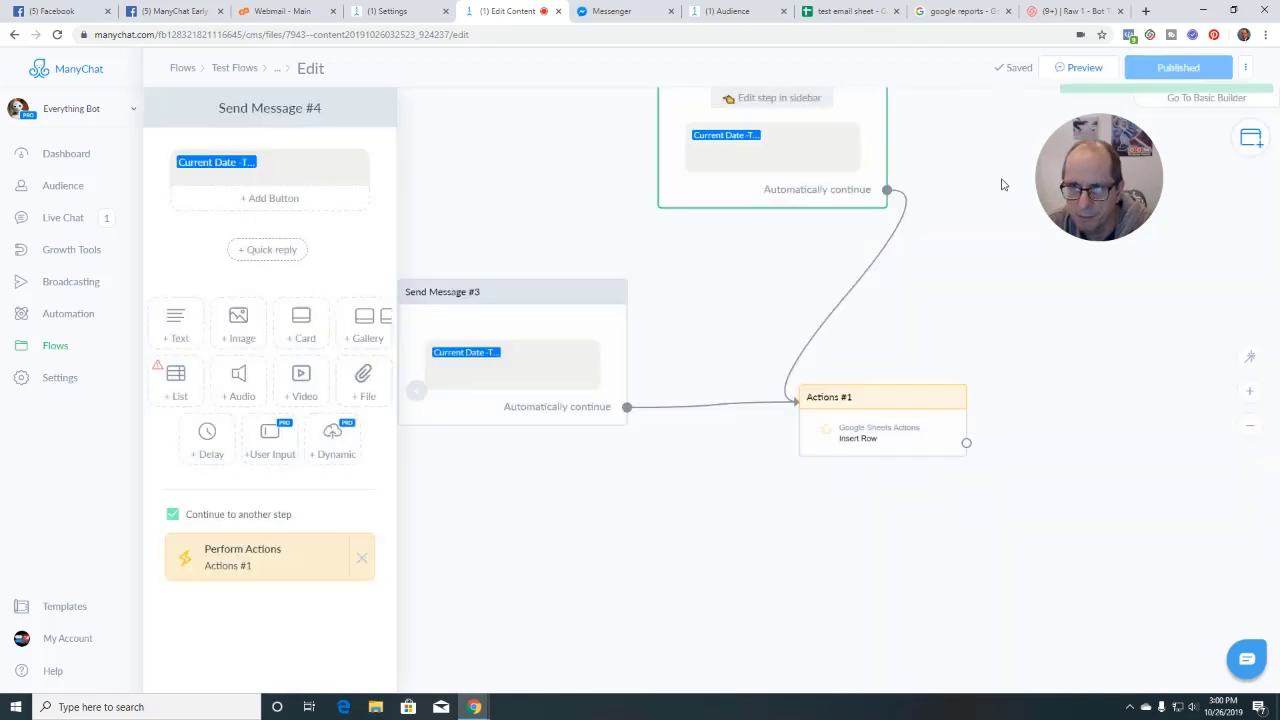
pyautogui.click(1076, 68)
# - Check the bot's '2019-10-26, 08:00pm' reply in the Messenger chat
pyautogui.click(640, 11)
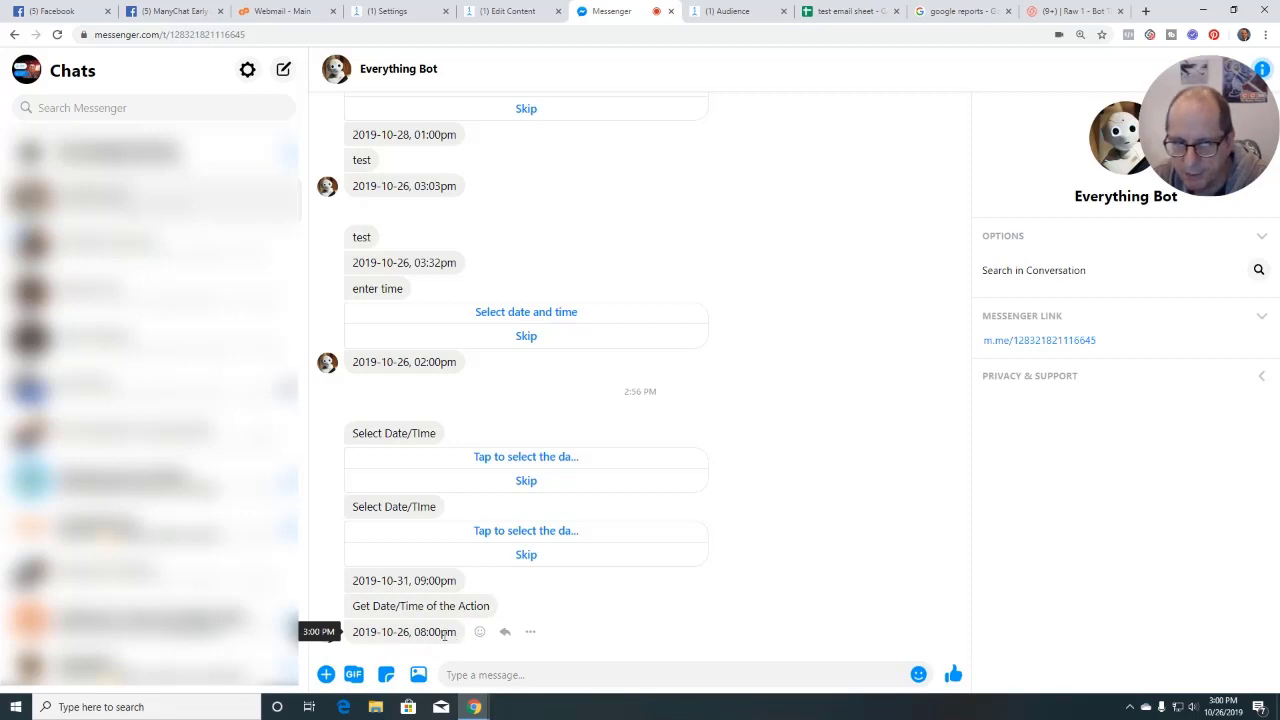
pyautogui.moveTo(415, 633); pyautogui.dragTo(440, 632)
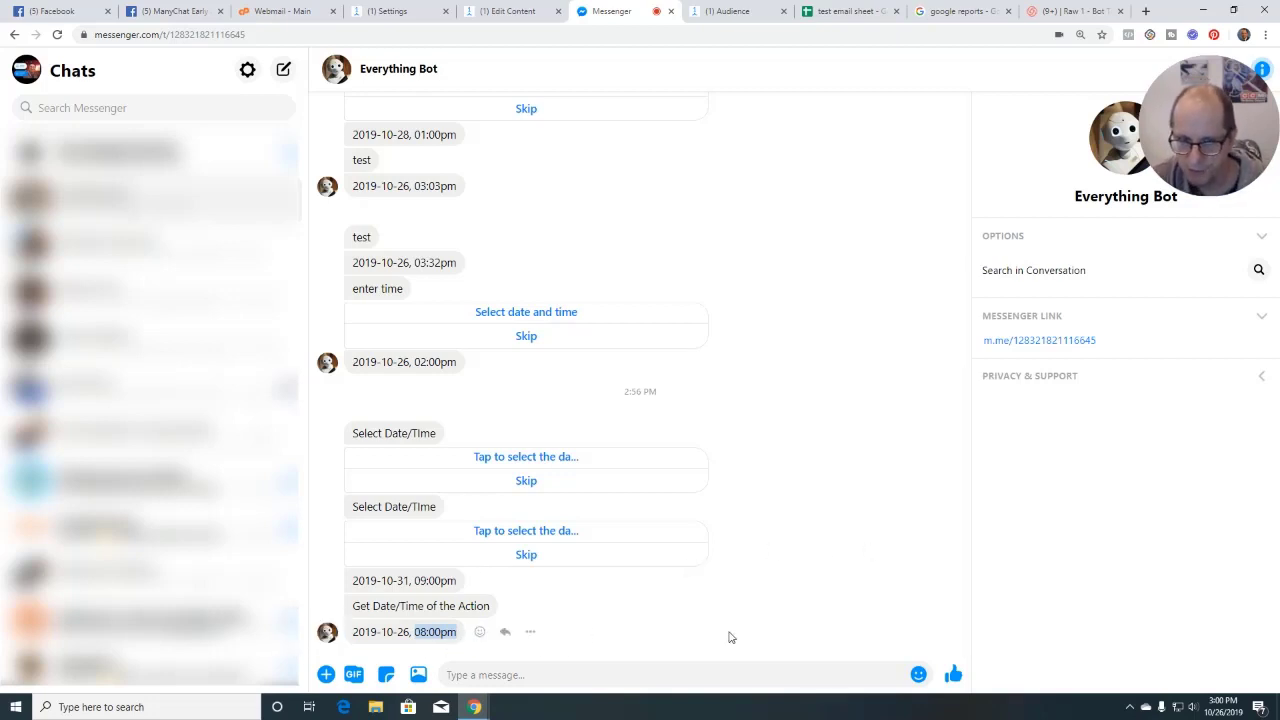
pyautogui.click(404, 634)
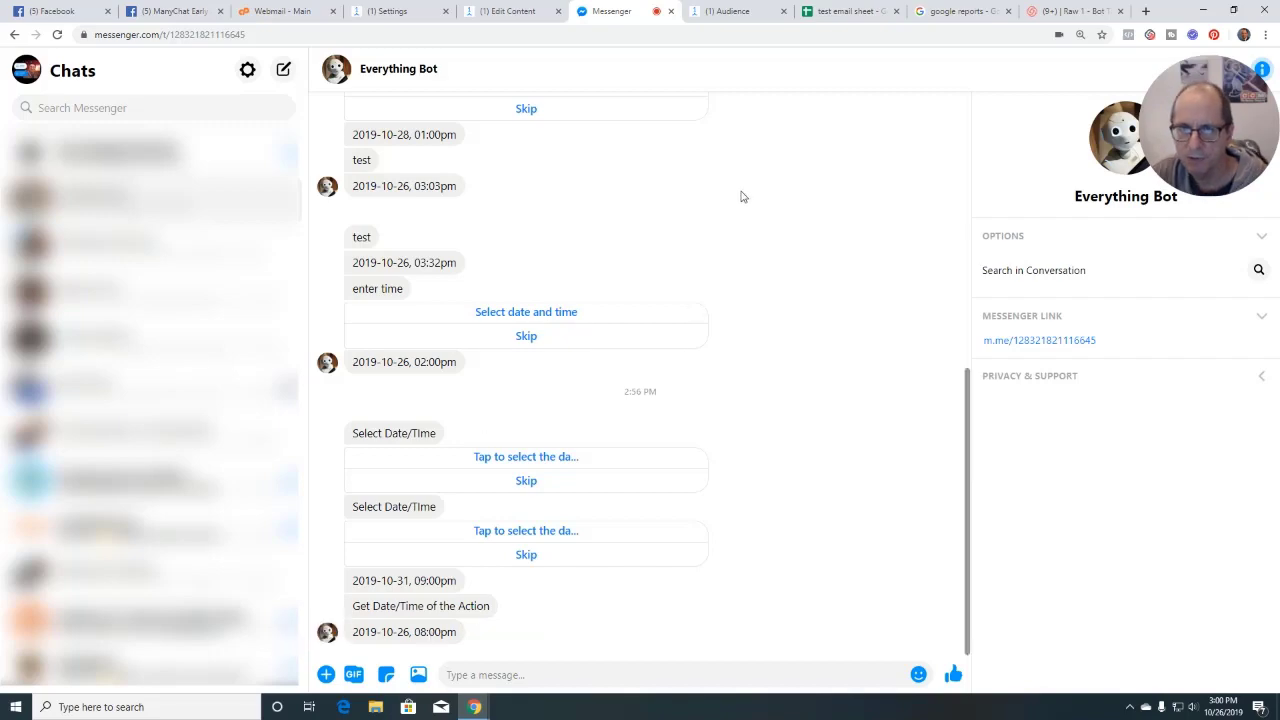
# - Look up the subscriber's Current Date -Time value, 26 Oct 2019, 16:00, then return to Messenger
pyautogui.click(740, 11)
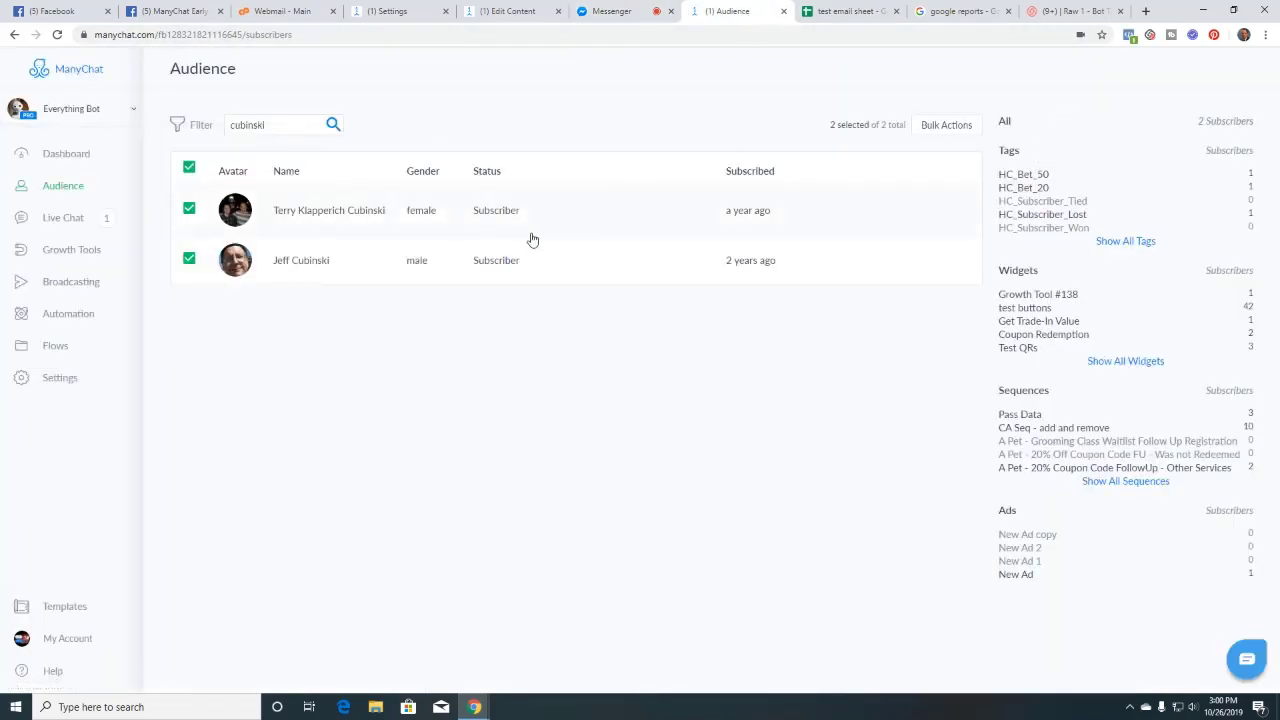
pyautogui.click(338, 260)
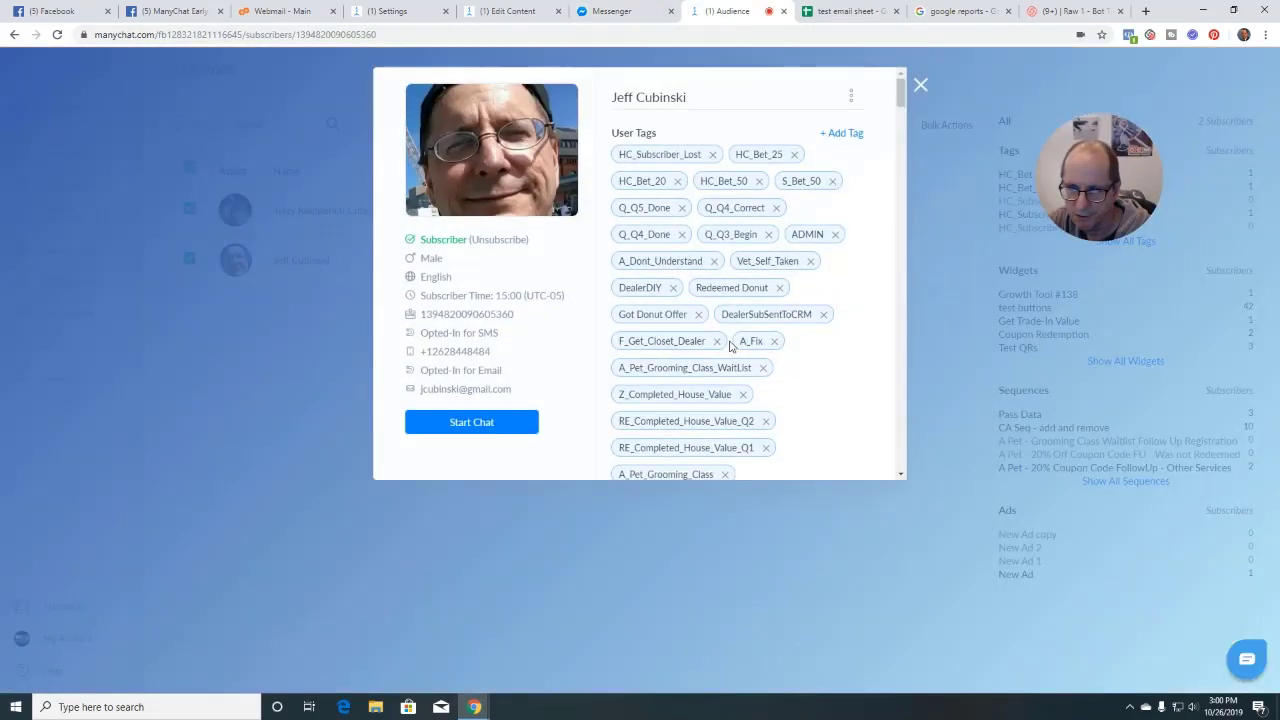
pyautogui.scroll(-5, 737, 347)
pyautogui.scroll(-15, 735, 347)
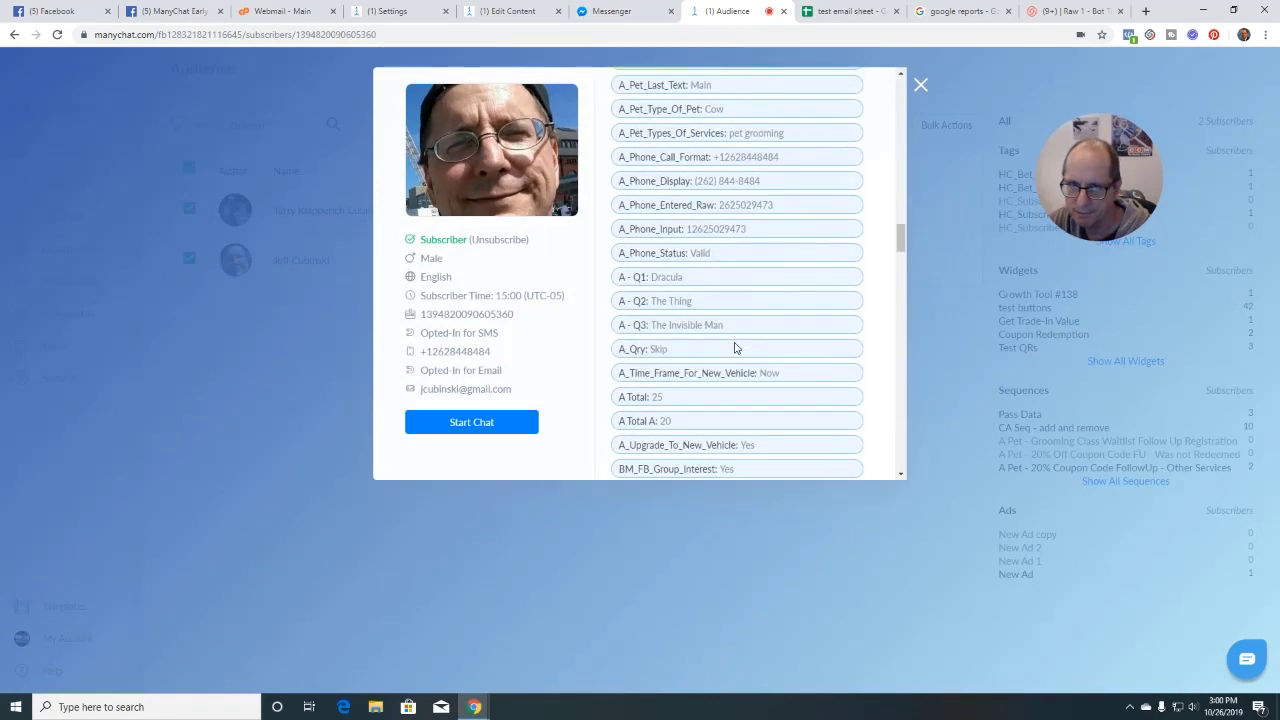
pyautogui.scroll(-5, 735, 347)
pyautogui.scroll(1, 735, 347)
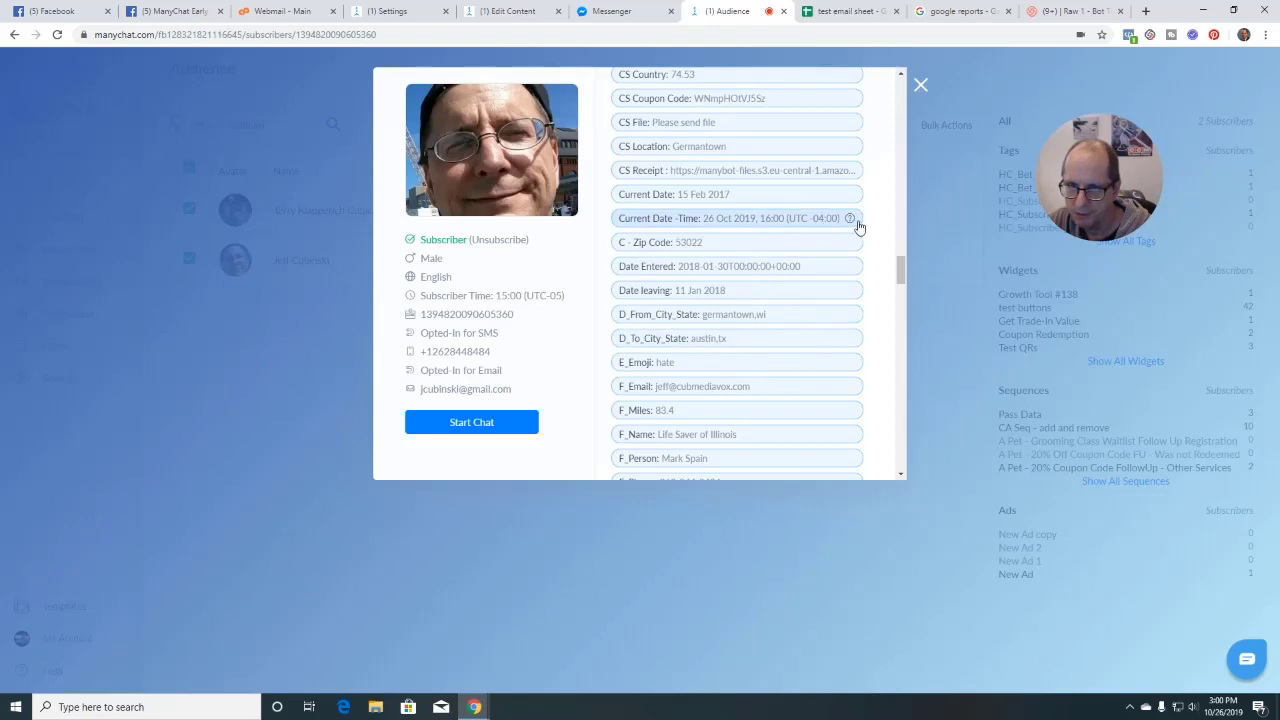
pyautogui.moveTo(851, 220)
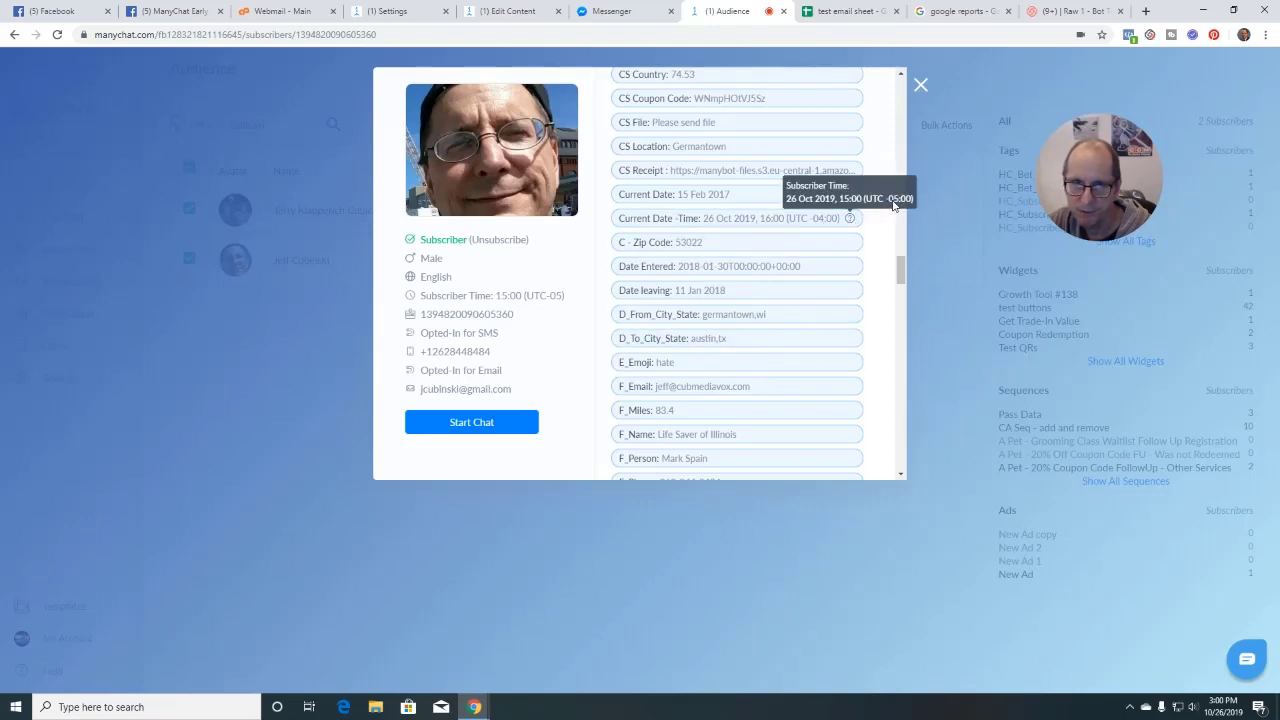
pyautogui.click(612, 11)
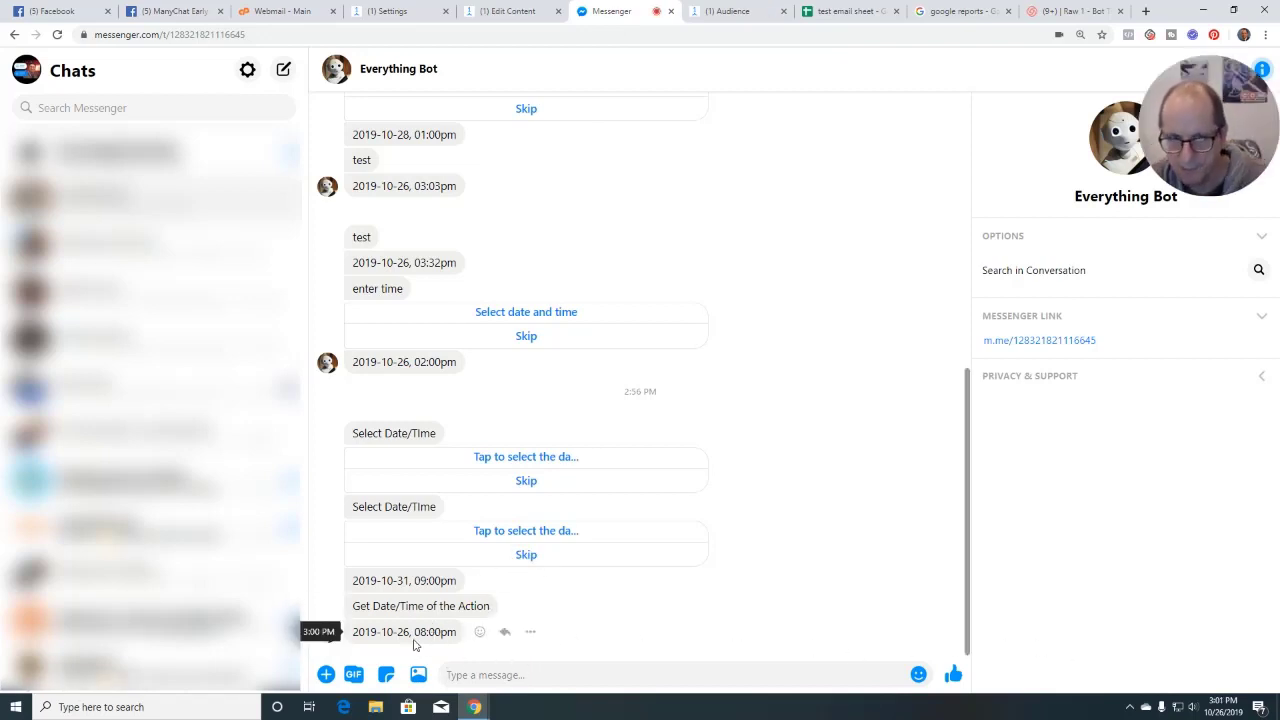
pyautogui.click(851, 12)
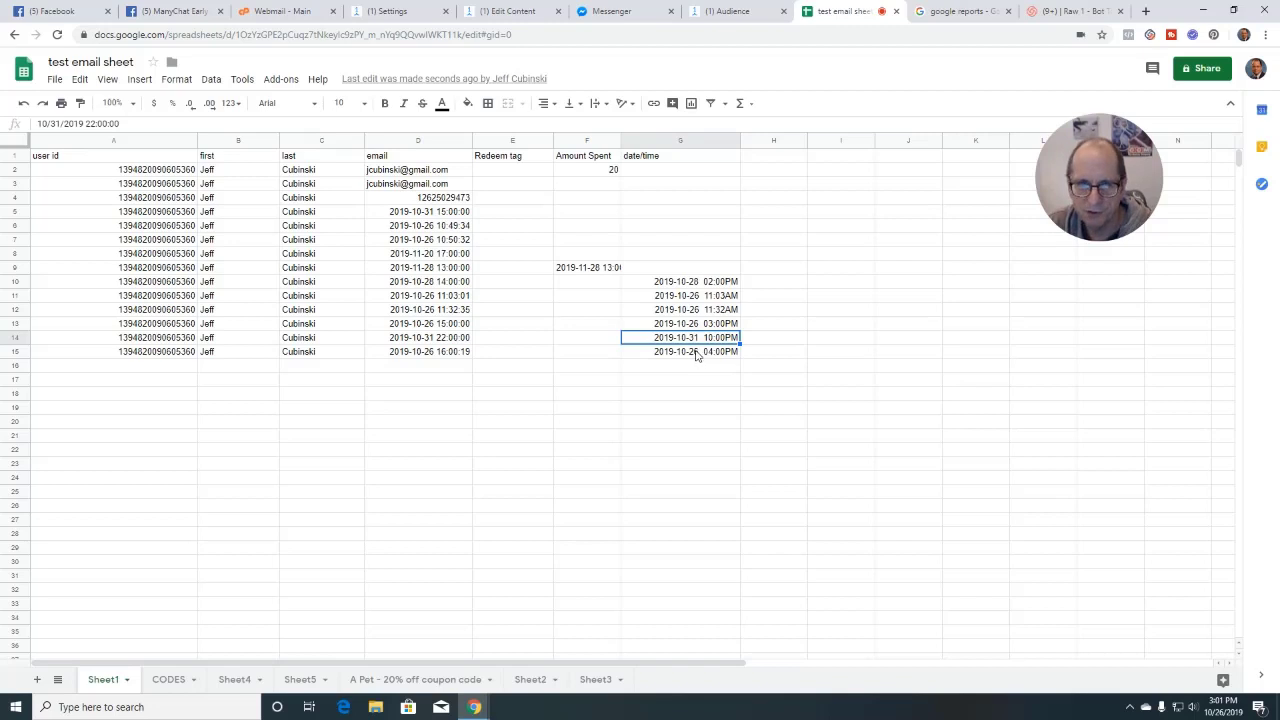
# - Confirm the Actions #1 Insert Row maps Current Date -Time to the date/time column
pyautogui.click(521, 14)
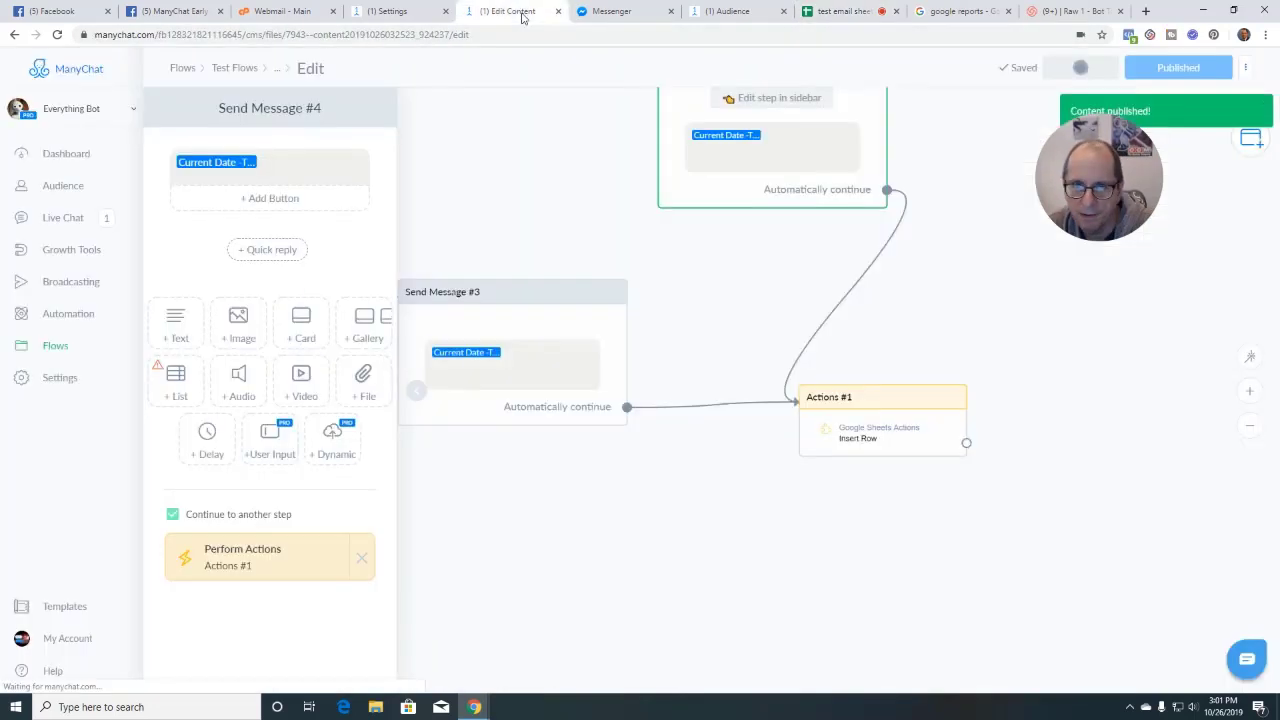
pyautogui.click(884, 436)
pyautogui.click(208, 186)
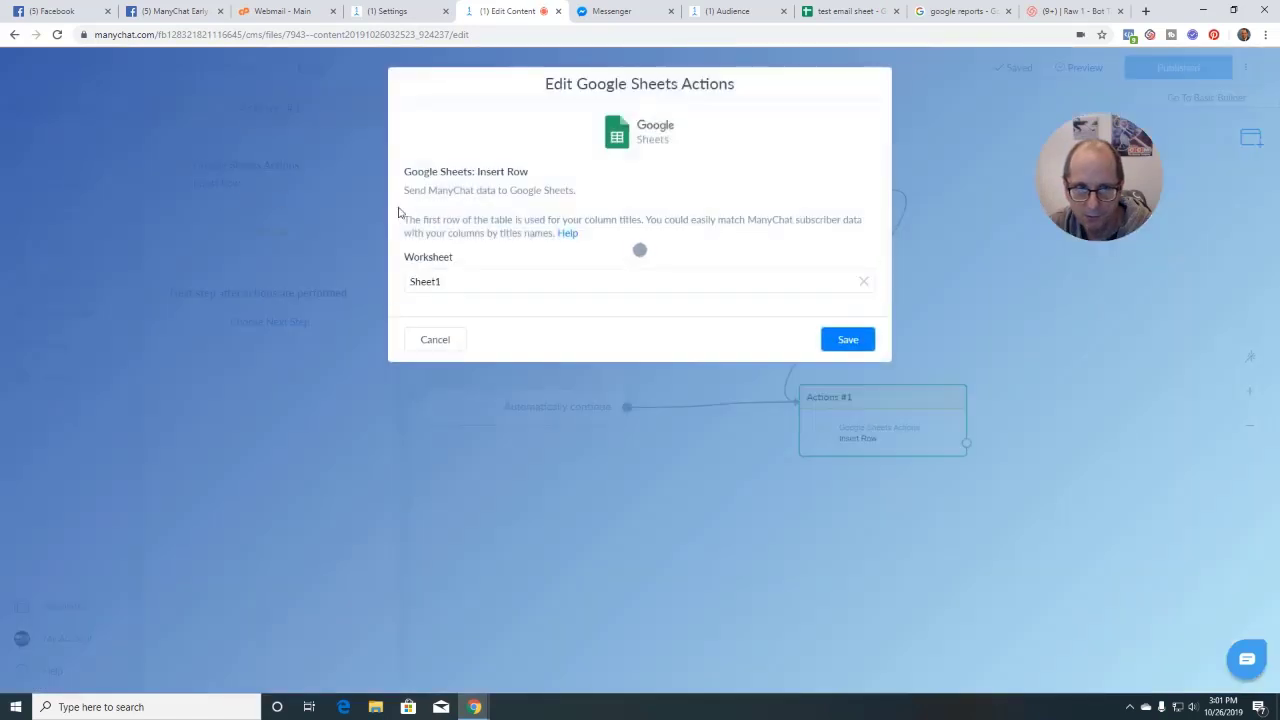
pyautogui.scroll(-1, 455, 547)
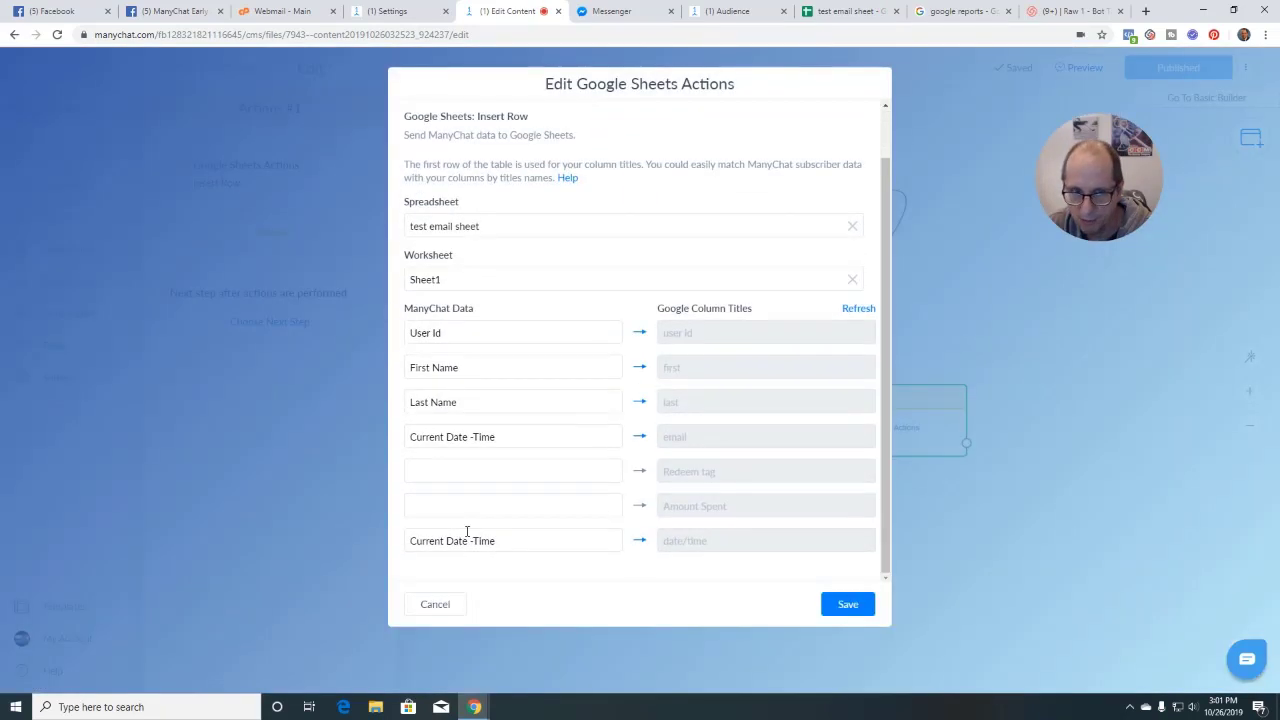
pyautogui.moveTo(410, 544); pyautogui.dragTo(494, 543)
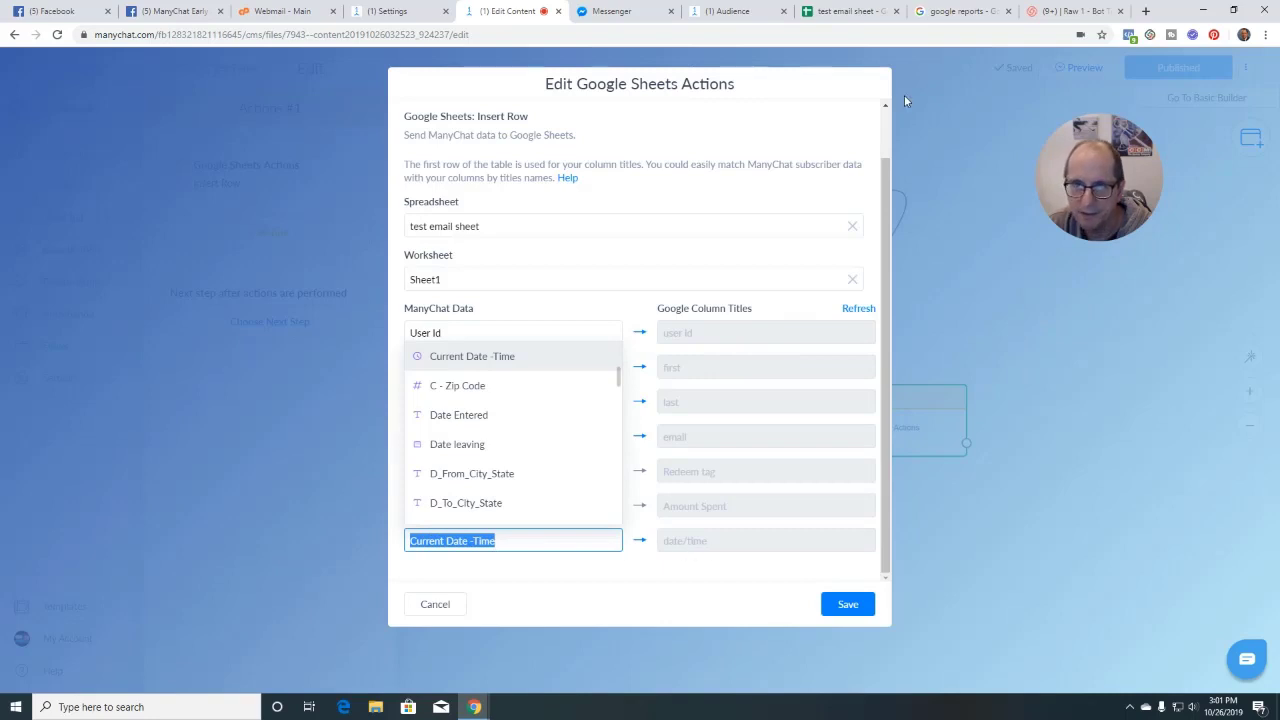
# - Select date/time column G and open the custom date and time format settings
pyautogui.click(852, 12)
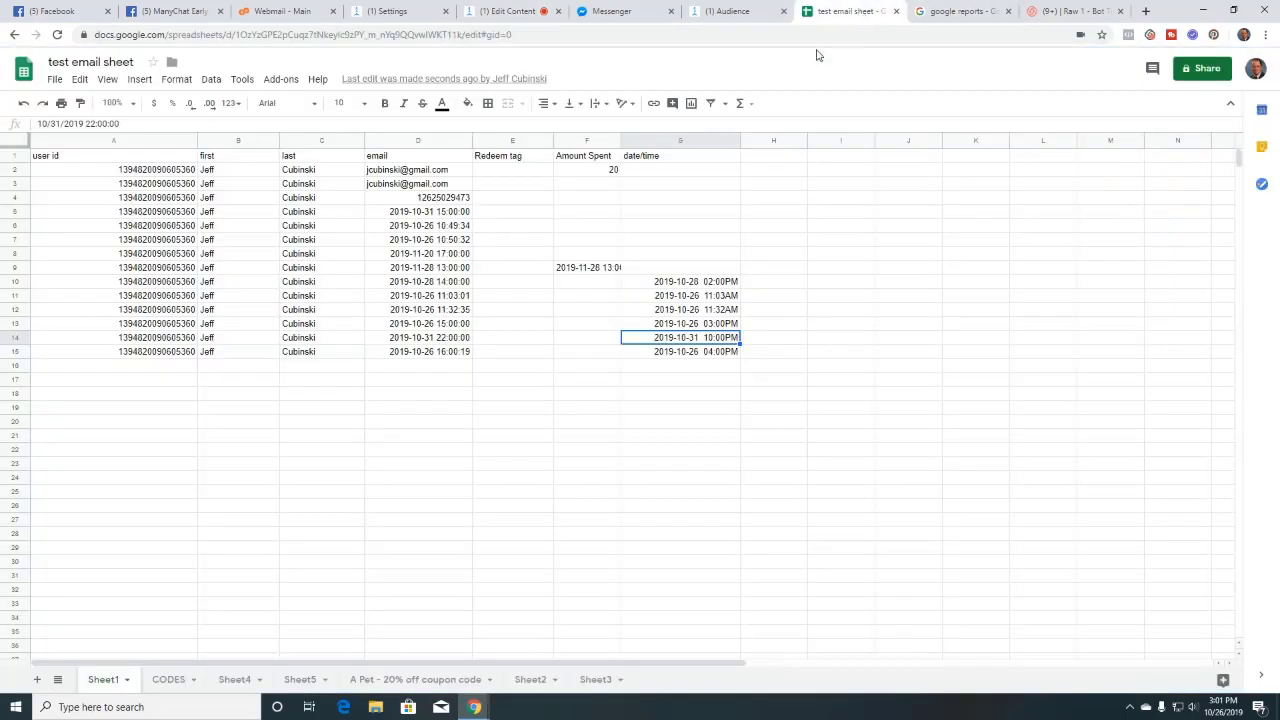
pyautogui.click(690, 143)
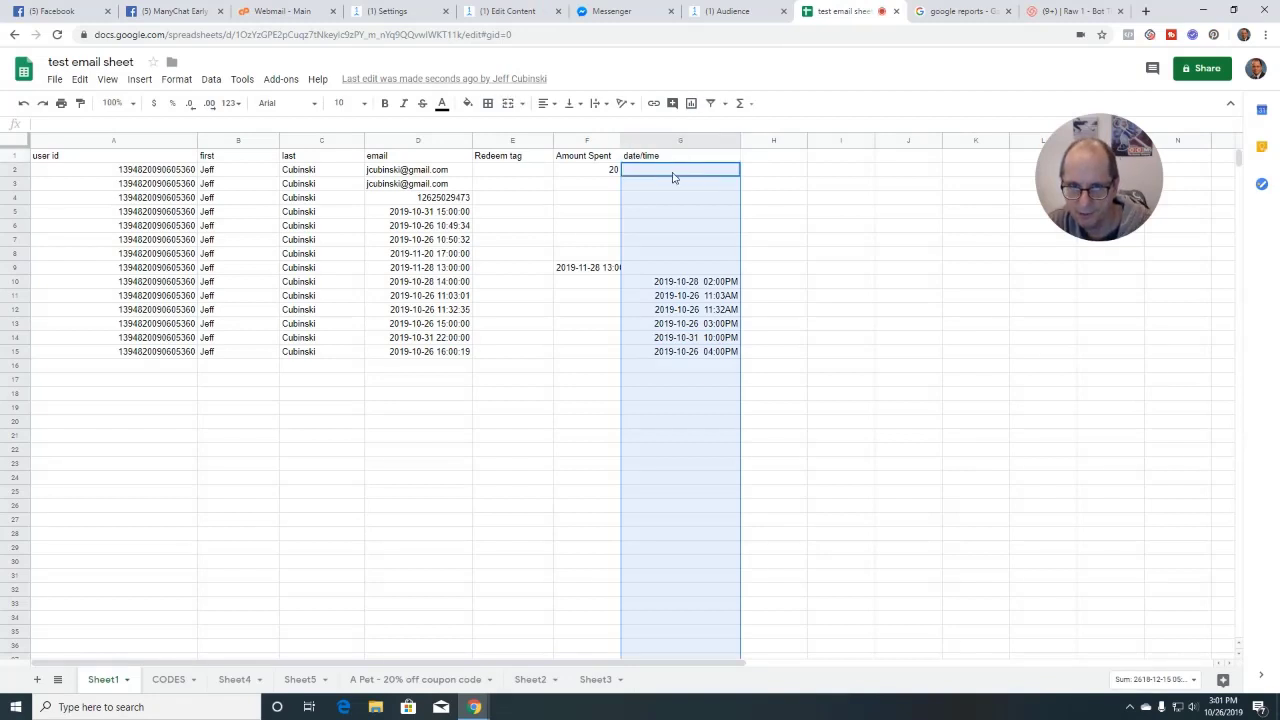
pyautogui.click(175, 80)
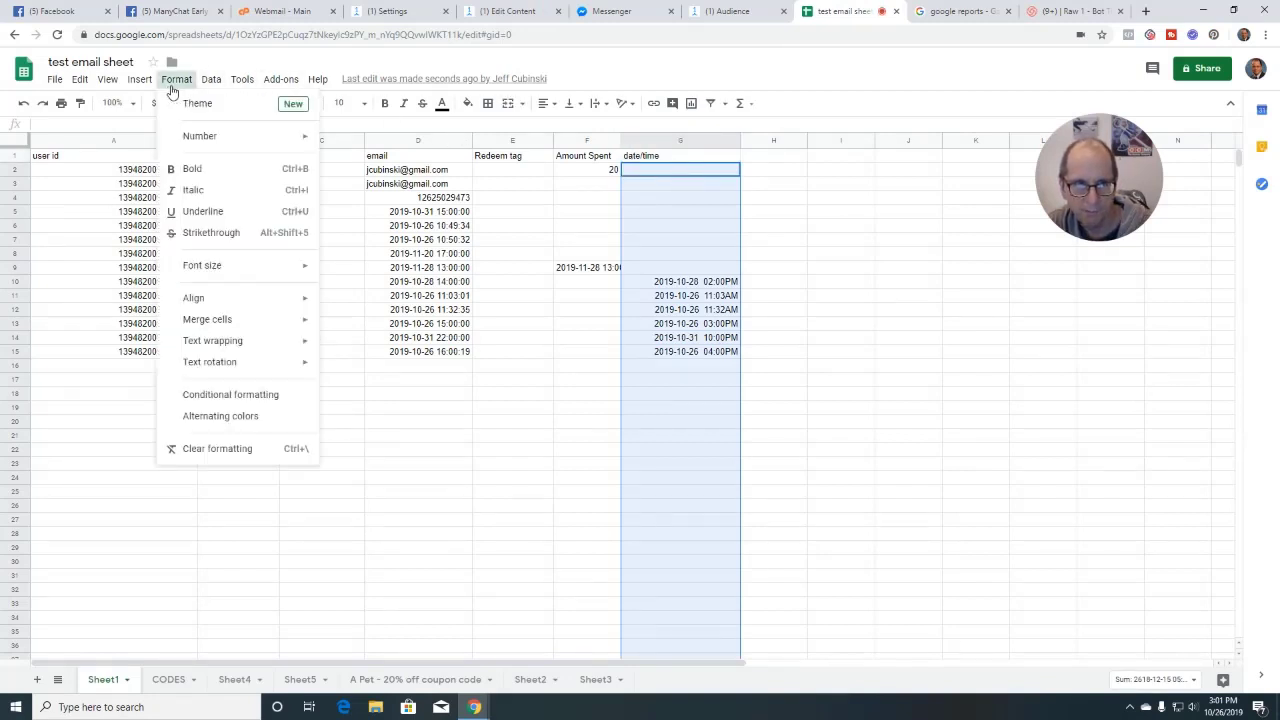
pyautogui.moveTo(205, 135)
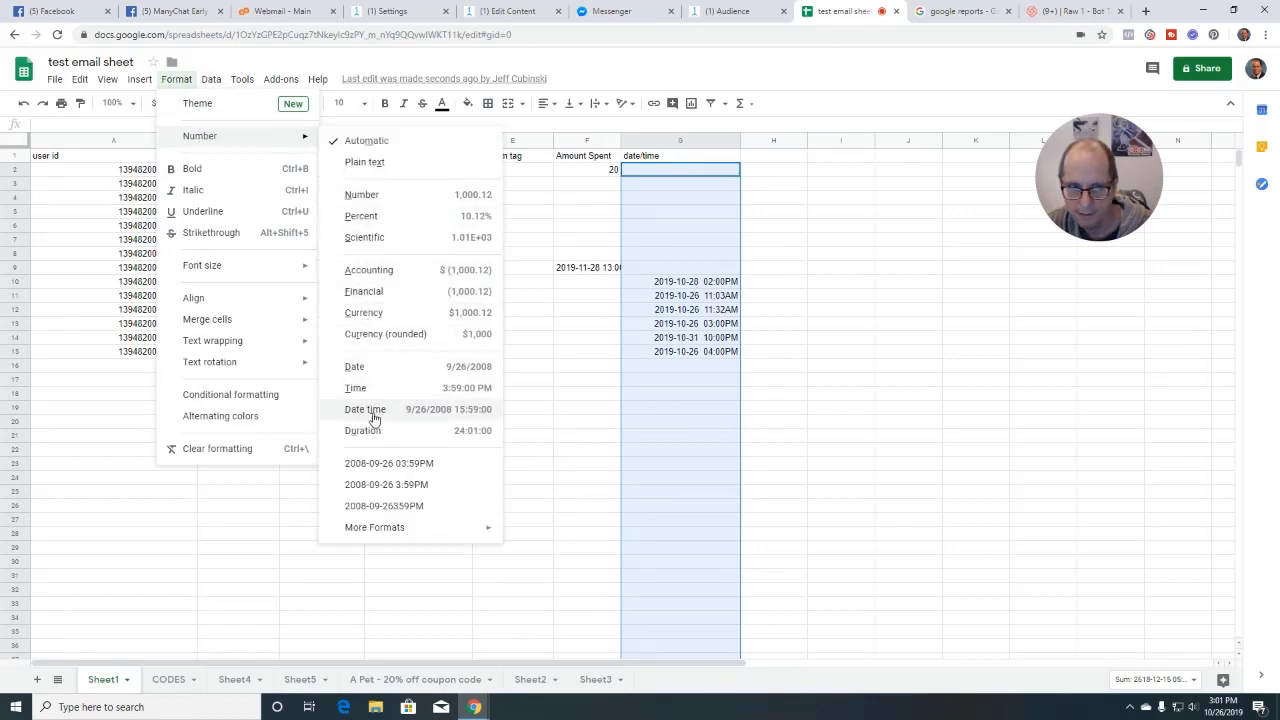
pyautogui.moveTo(386, 531)
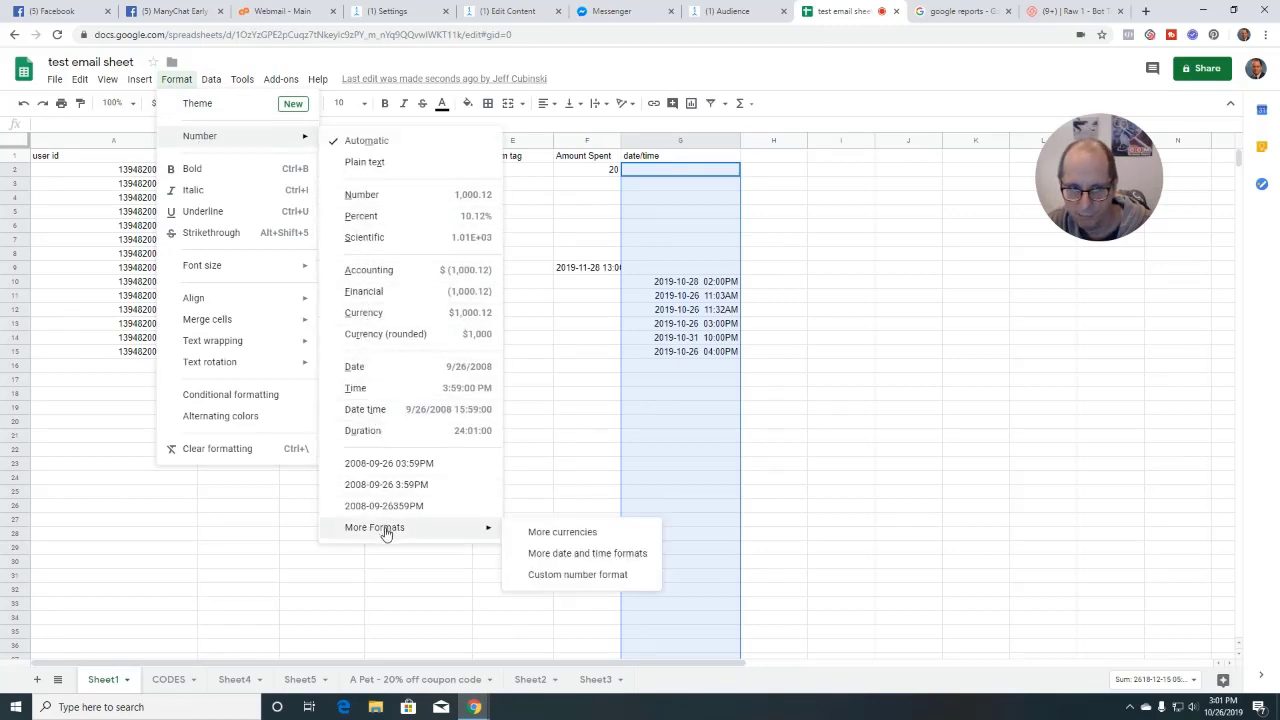
pyautogui.click(595, 555)
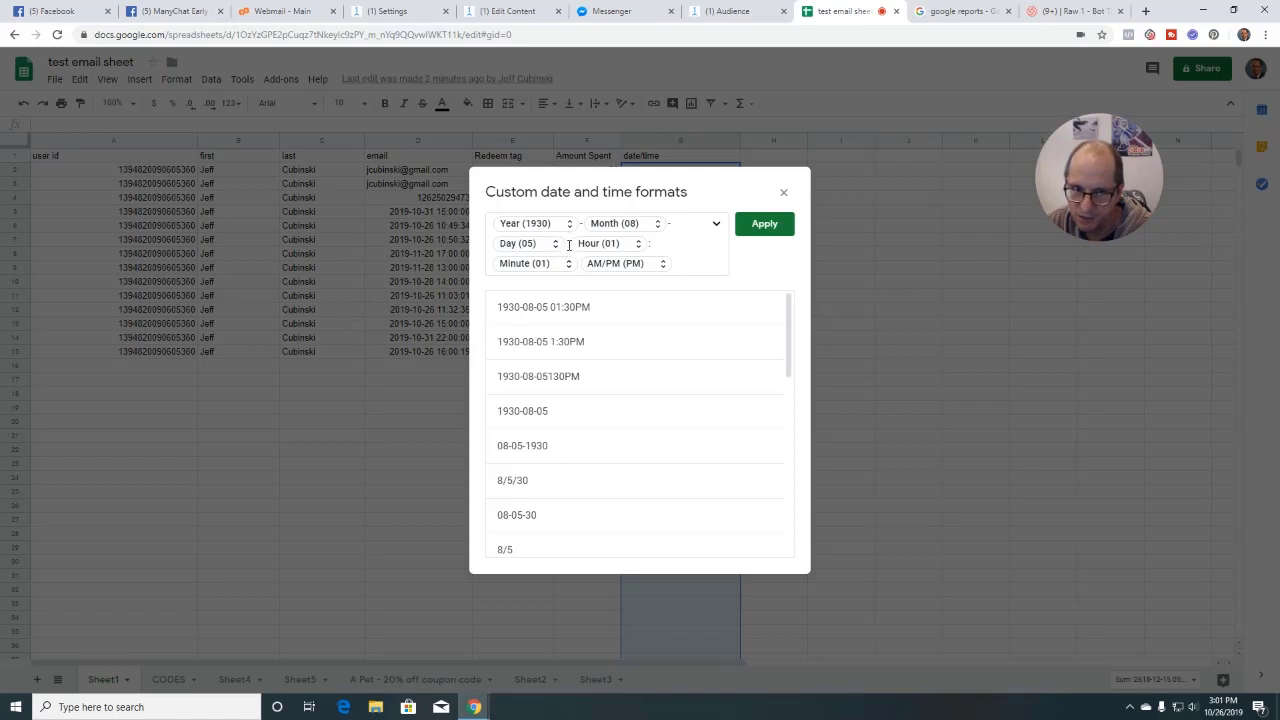
# - Use two-digit hour (01) and minute (01) with AM/PM, and apply it to column G
pyautogui.click(638, 245)
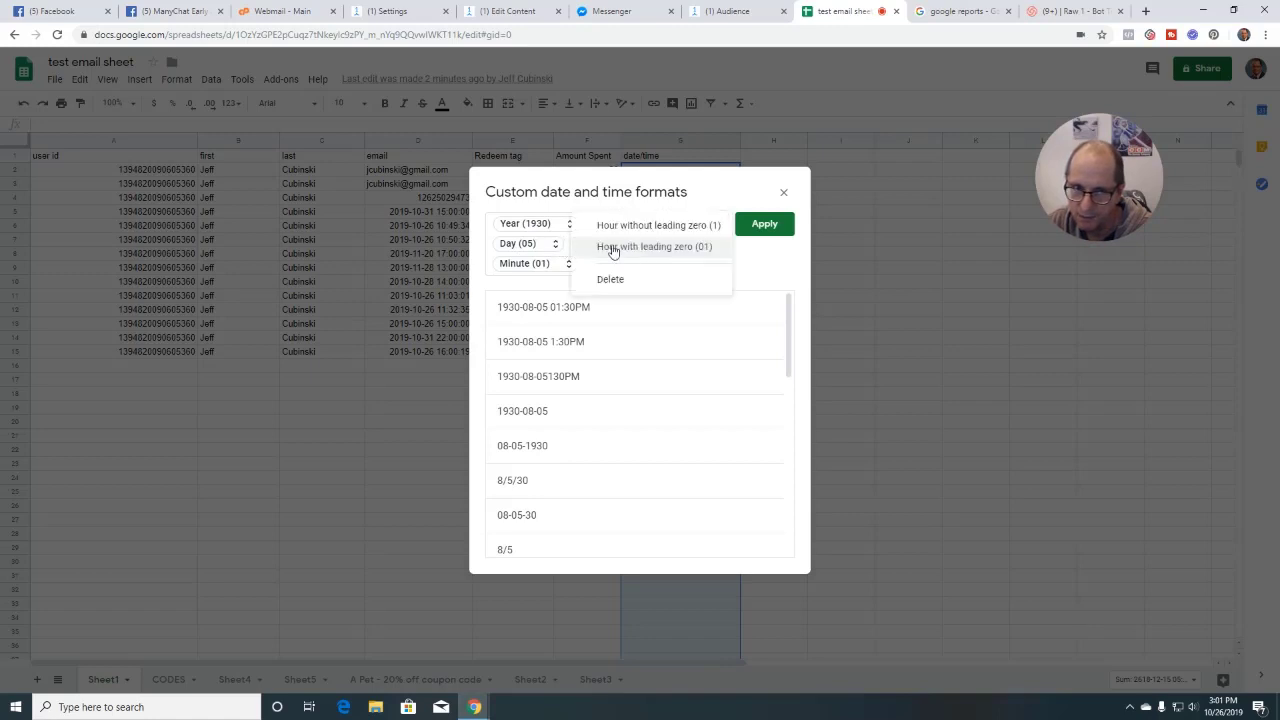
pyautogui.click(650, 247)
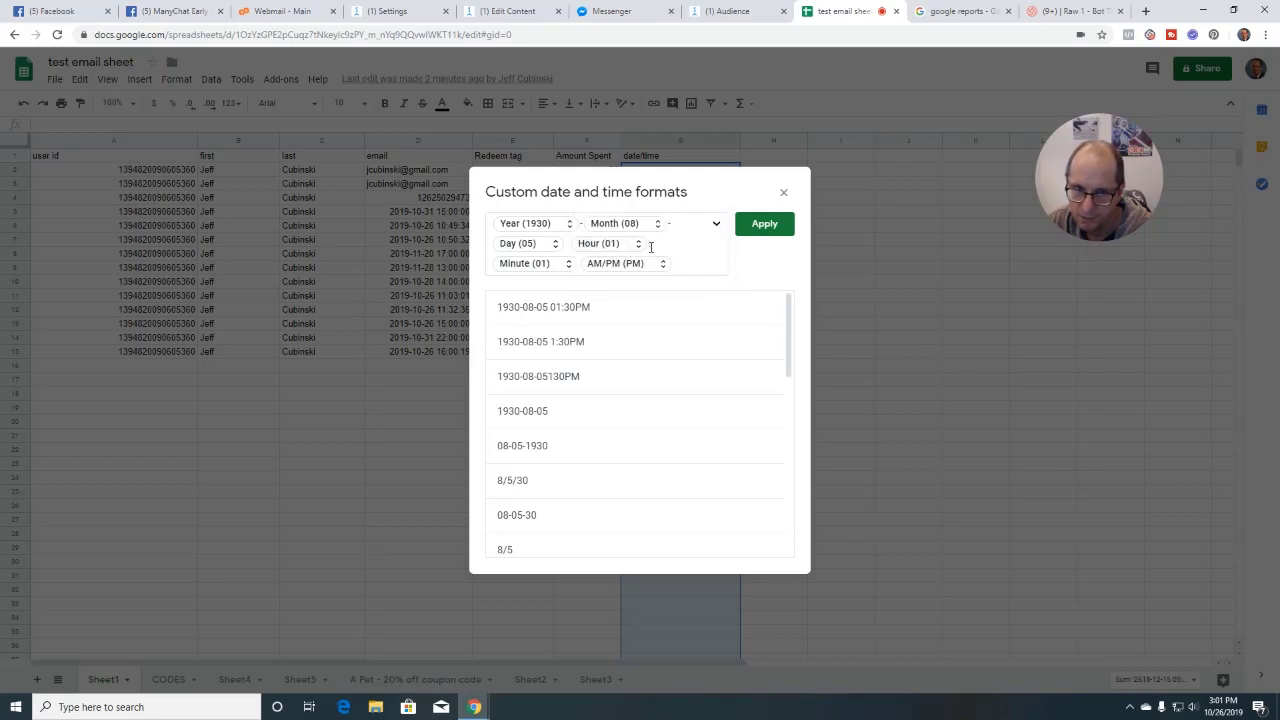
pyautogui.click(568, 265)
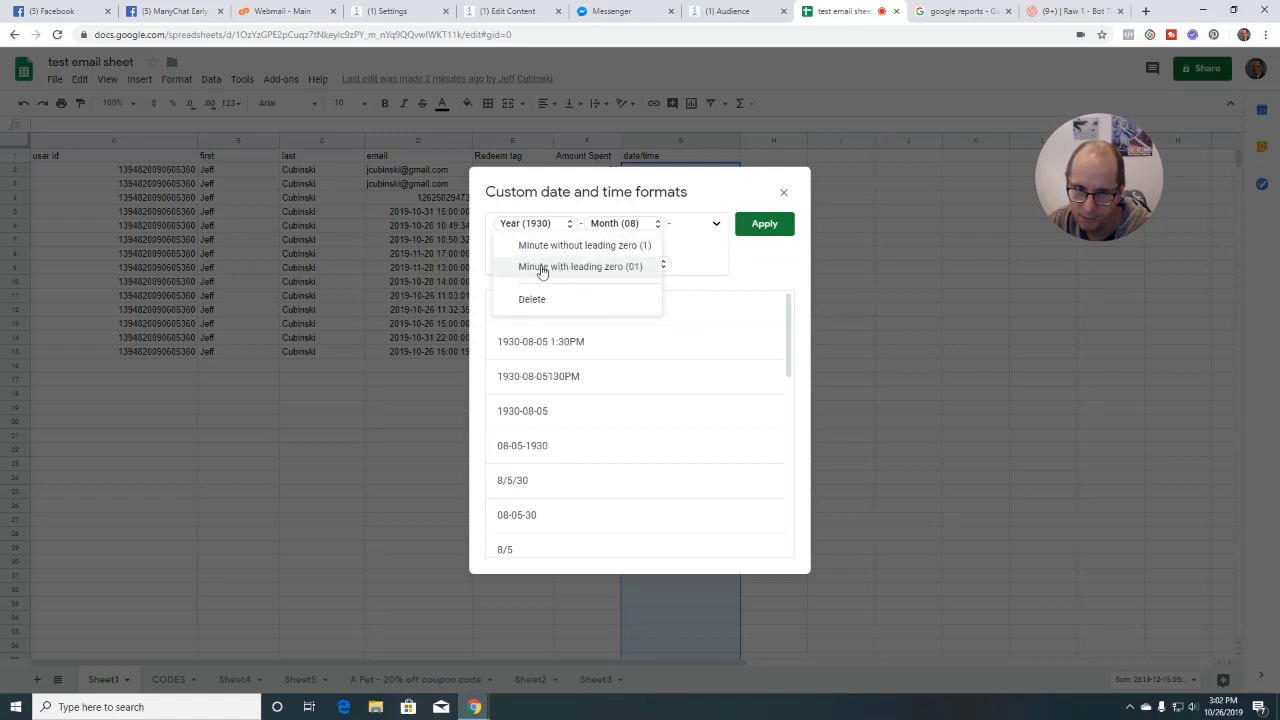
pyautogui.click(568, 267)
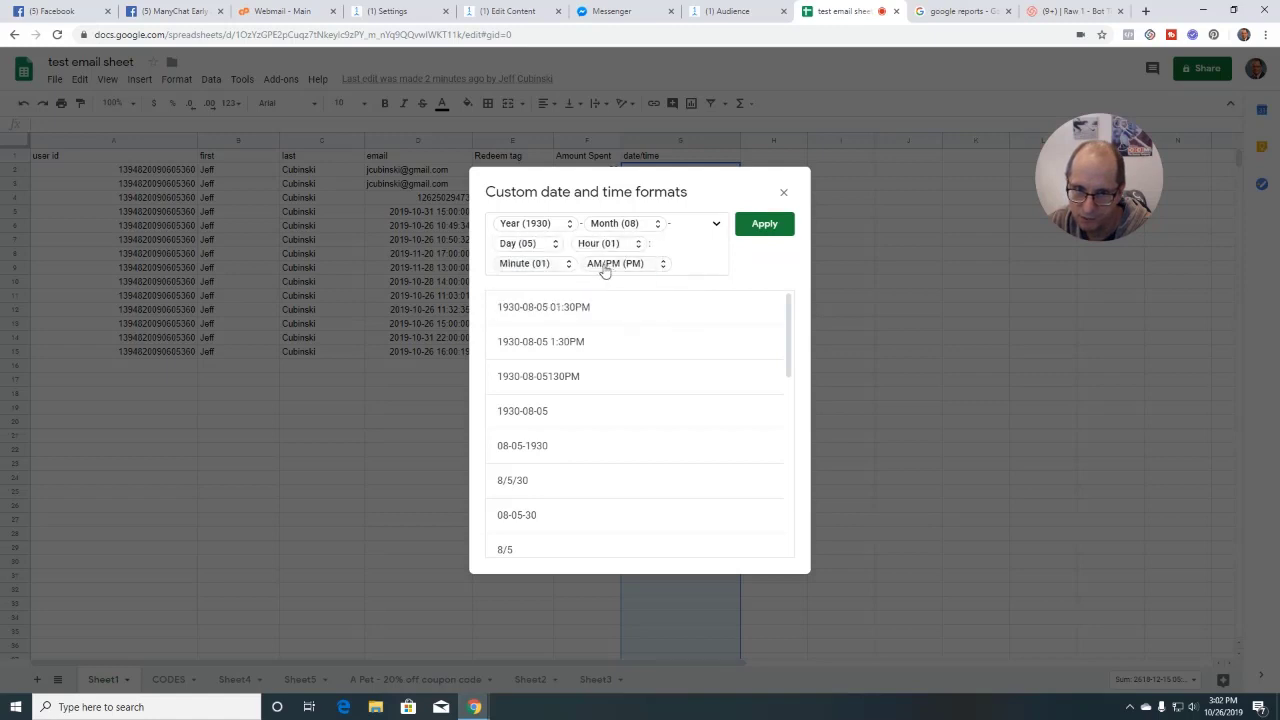
pyautogui.click(662, 266)
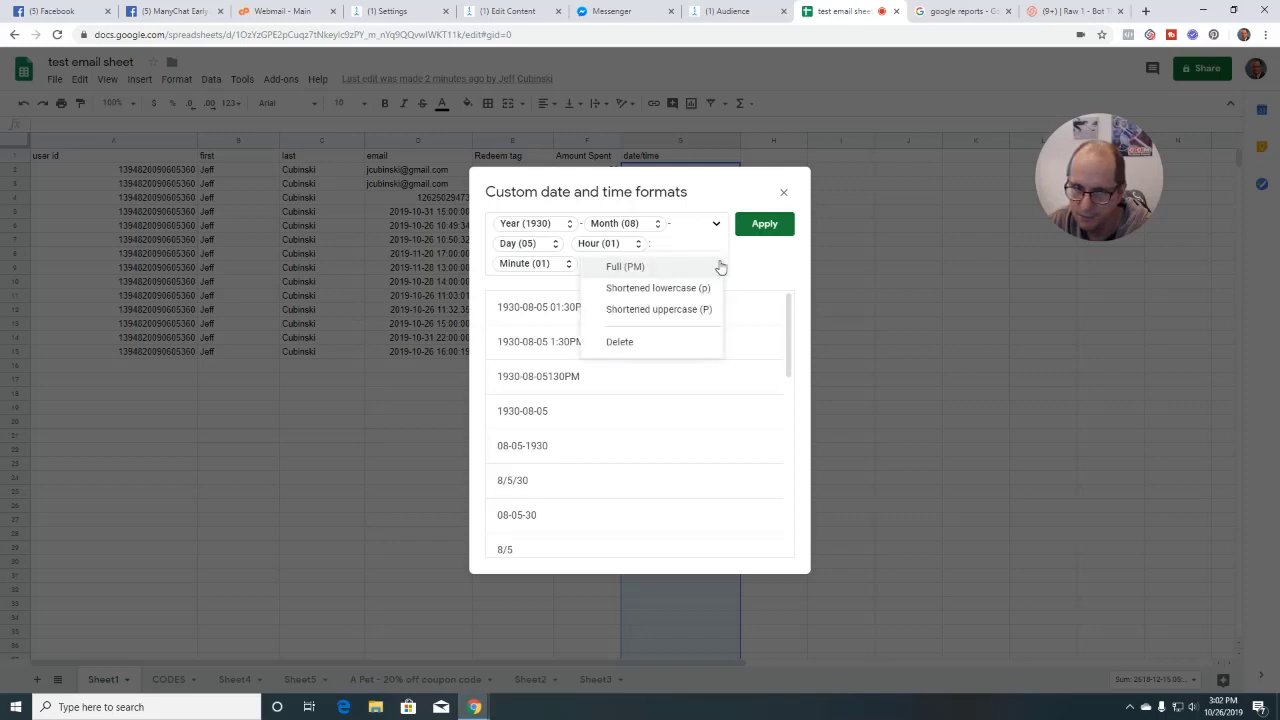
pyautogui.click(765, 226)
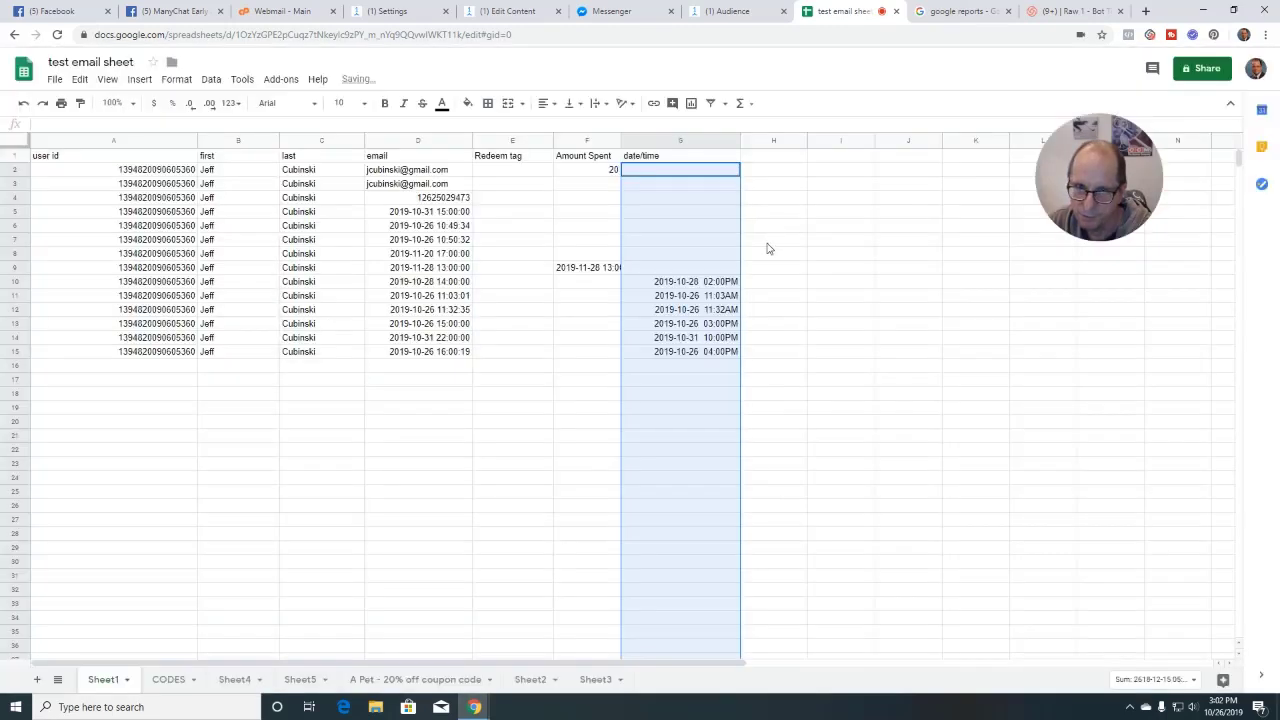
pyautogui.click(770, 354)
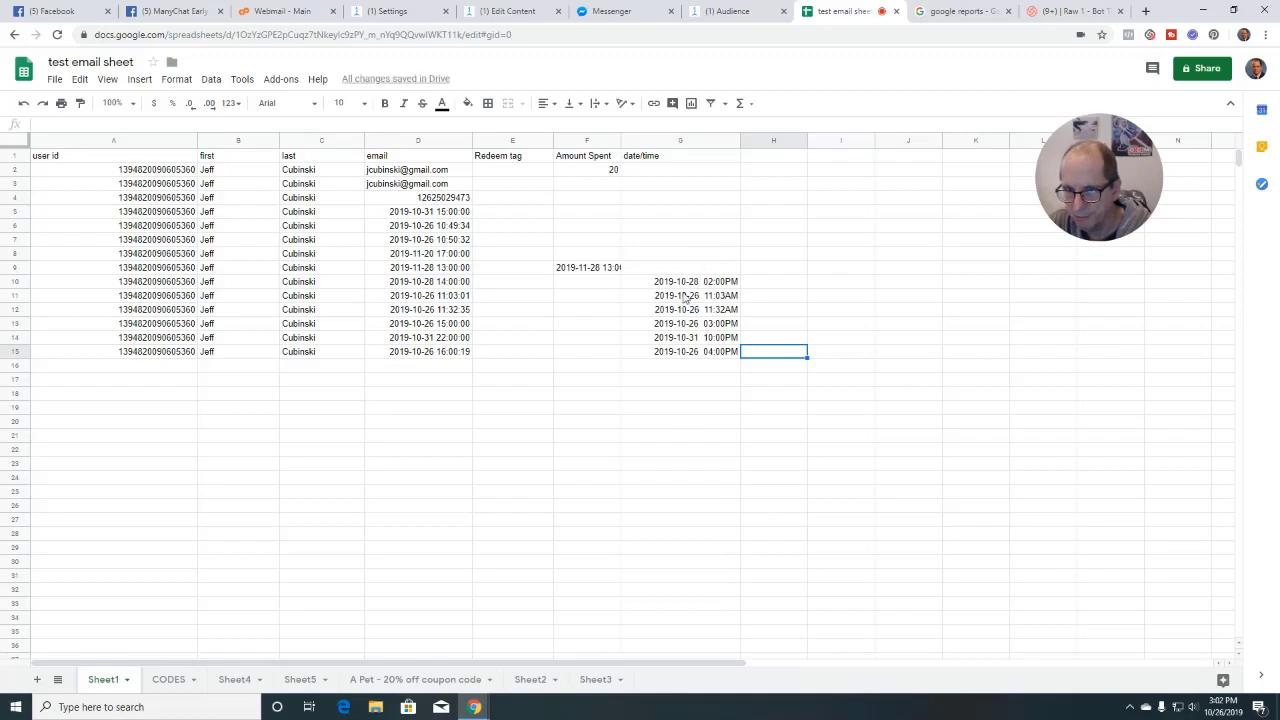